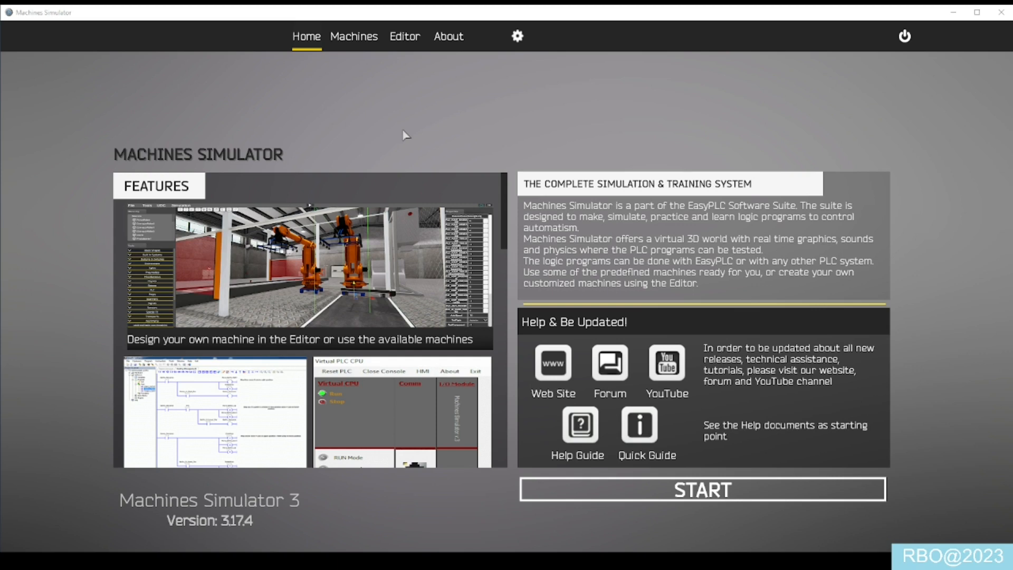
Open the Factory 1 Editor and place the user-defined CuadroTarea control panel on the factory floor.
{"action": "left_click", "coordinate": [411, 42]}
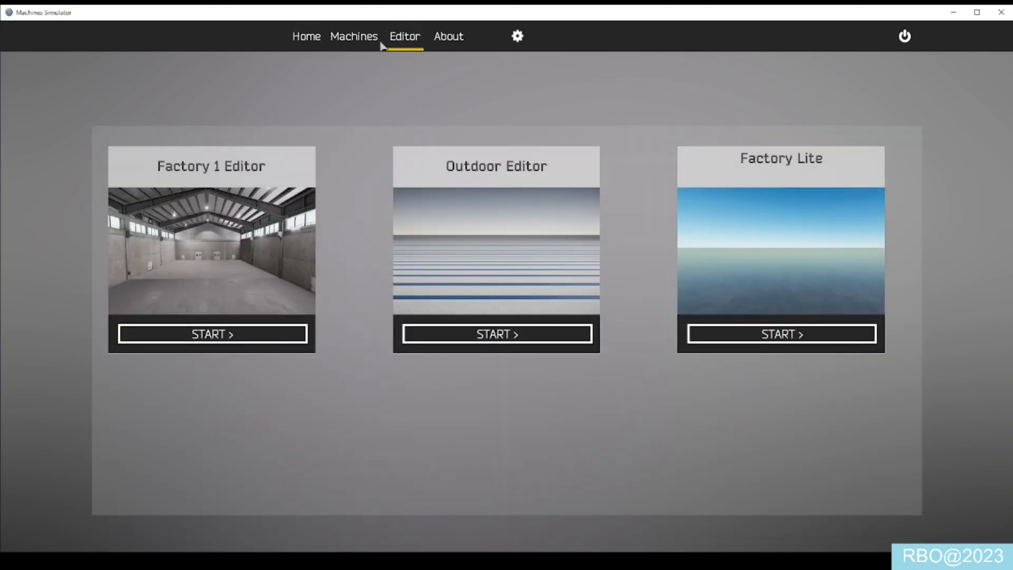
{"action": "left_click", "coordinate": [293, 338]}
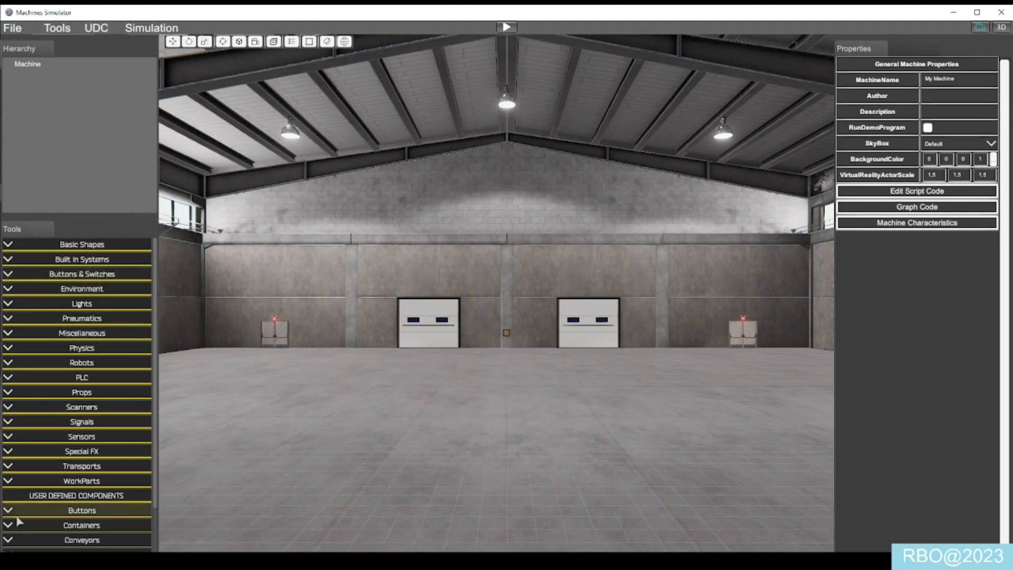
{"action": "scroll", "coordinate": [109, 368], "scroll_direction": "down", "scroll_amount": 3}
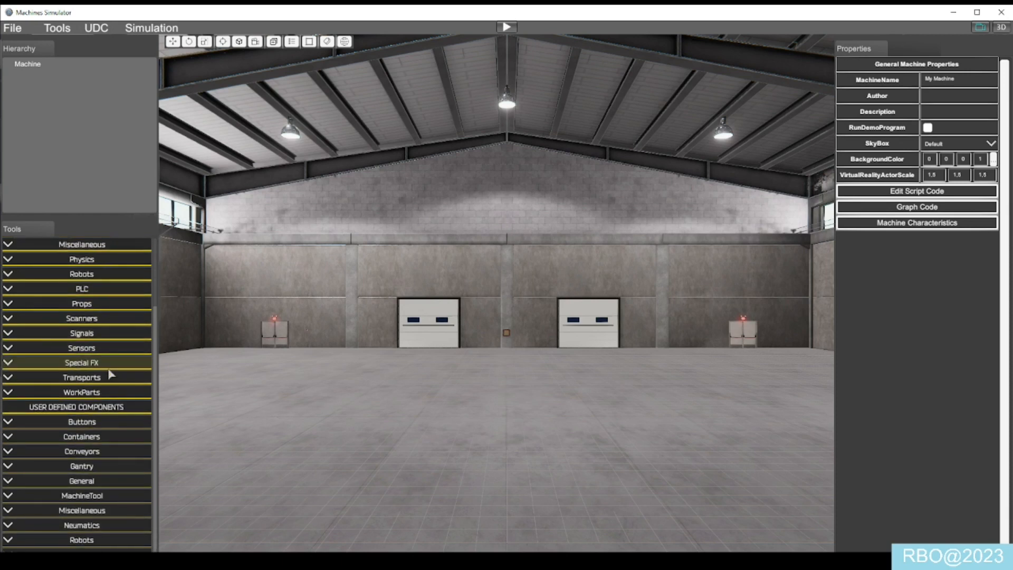
{"action": "left_click", "coordinate": [10, 422]}
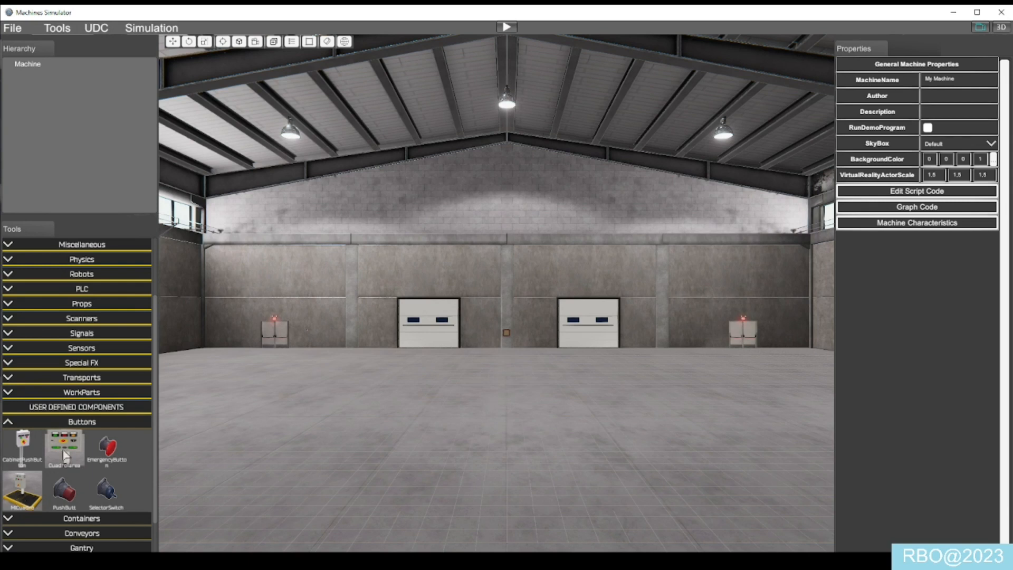
{"action": "left_click_drag", "start_coordinate": [64, 454], "coordinate": [349, 501]}
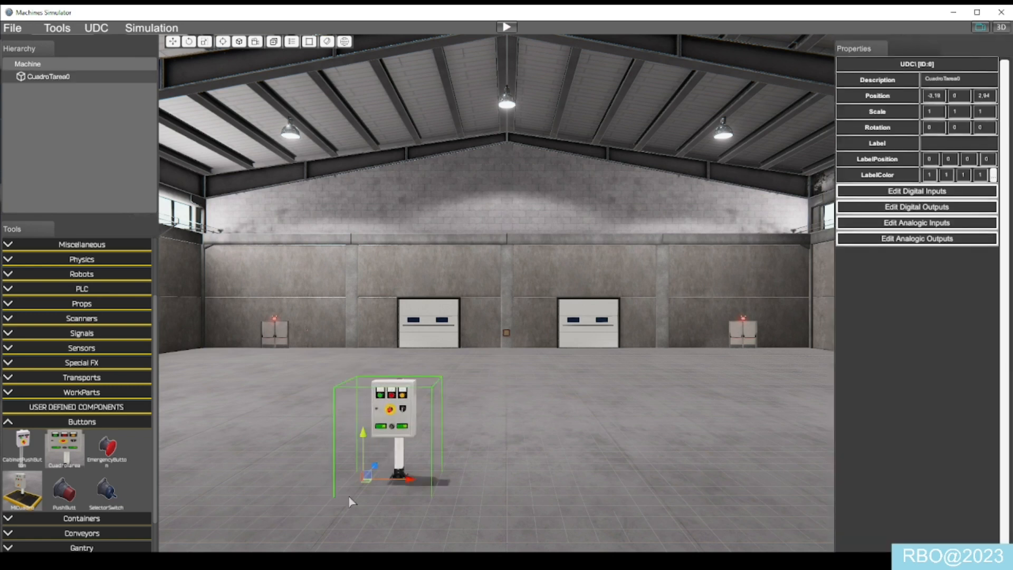
Assign the panel's digital inputs: BTN_Marcha 0, BTN_Paro 1, BTN_Reset 2, BTN_Emerge 3, Sel_POS1 4 and Sel_POS2 5.
{"action": "left_click_drag", "start_coordinate": [395, 478], "coordinate": [449, 435]}
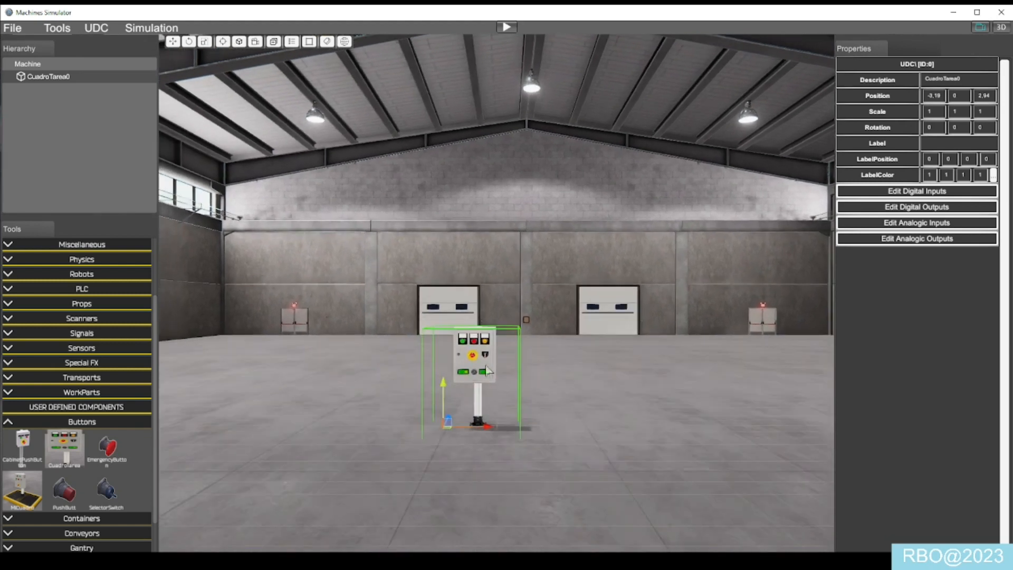
{"action": "scroll", "coordinate": [489, 373], "scroll_direction": "up", "scroll_amount": 3}
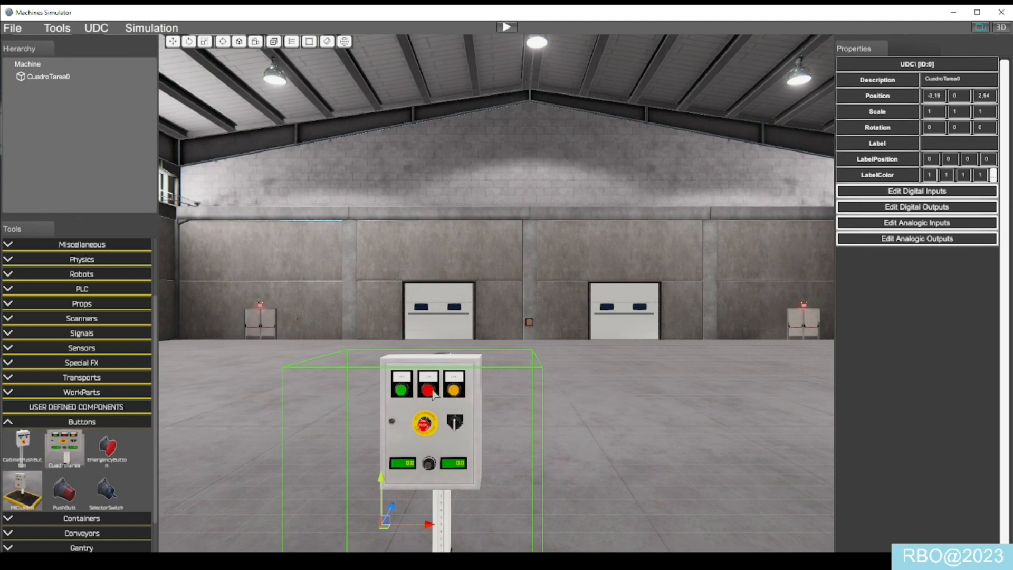
{"action": "left_click", "coordinate": [421, 427]}
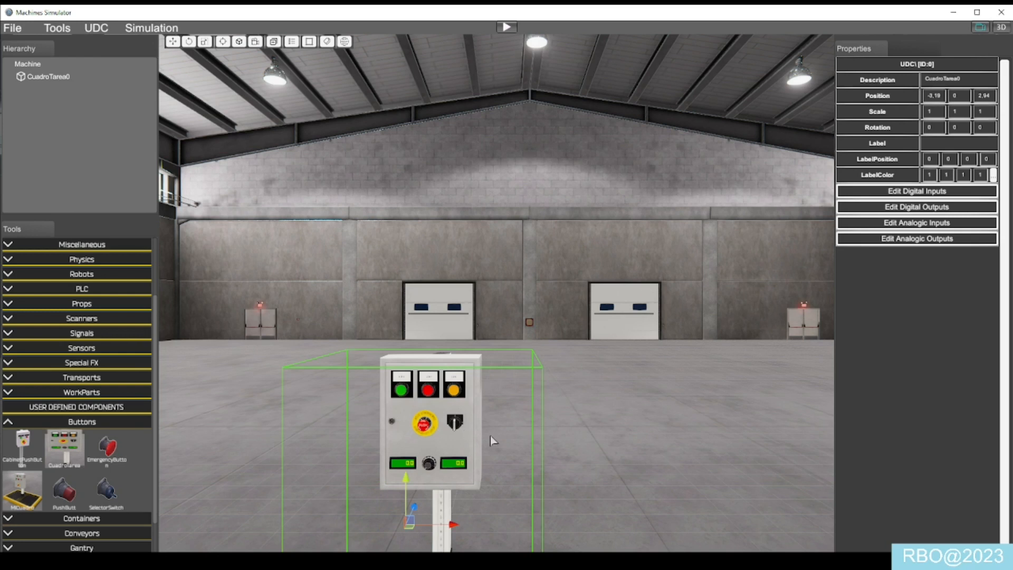
{"action": "scroll", "coordinate": [507, 435], "scroll_direction": "down", "scroll_amount": 1}
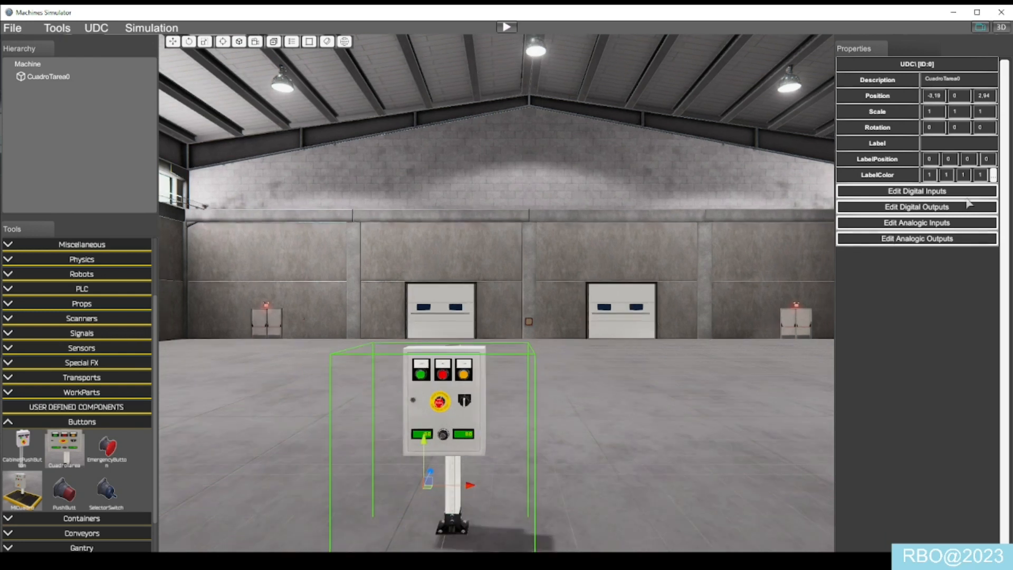
{"action": "left_click", "coordinate": [932, 192]}
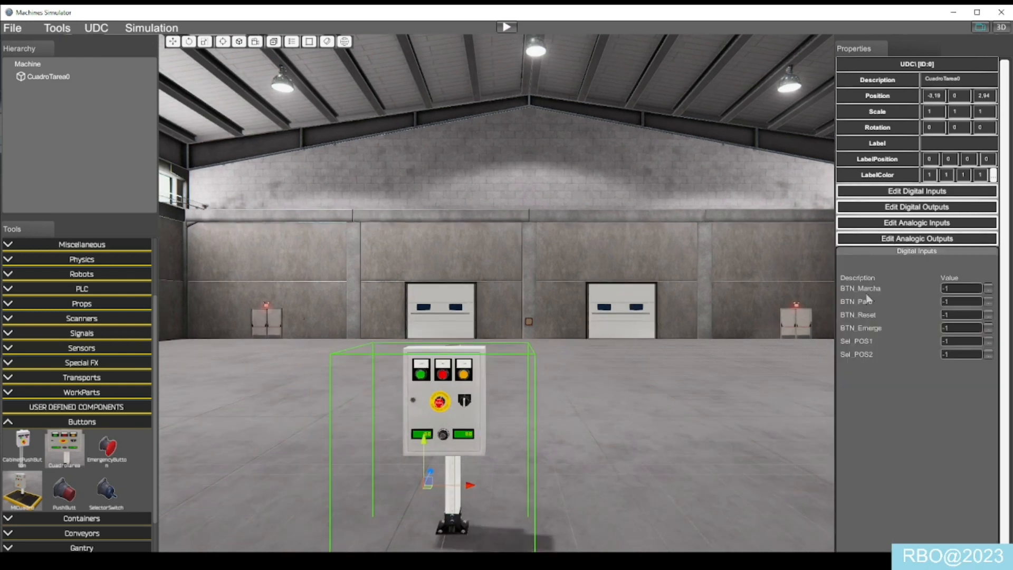
{"action": "left_click", "coordinate": [945, 290]}
{"action": "type", "text": "0"}
{"action": "key", "text": "Tab"}
{"action": "type", "text": "1"}
{"action": "key", "text": "Tab"}
{"action": "type", "text": "2"}
{"action": "key", "text": "Tab"}
{"action": "type", "text": "3"}
{"action": "key", "text": "Tab"}
{"action": "type", "text": "47"}
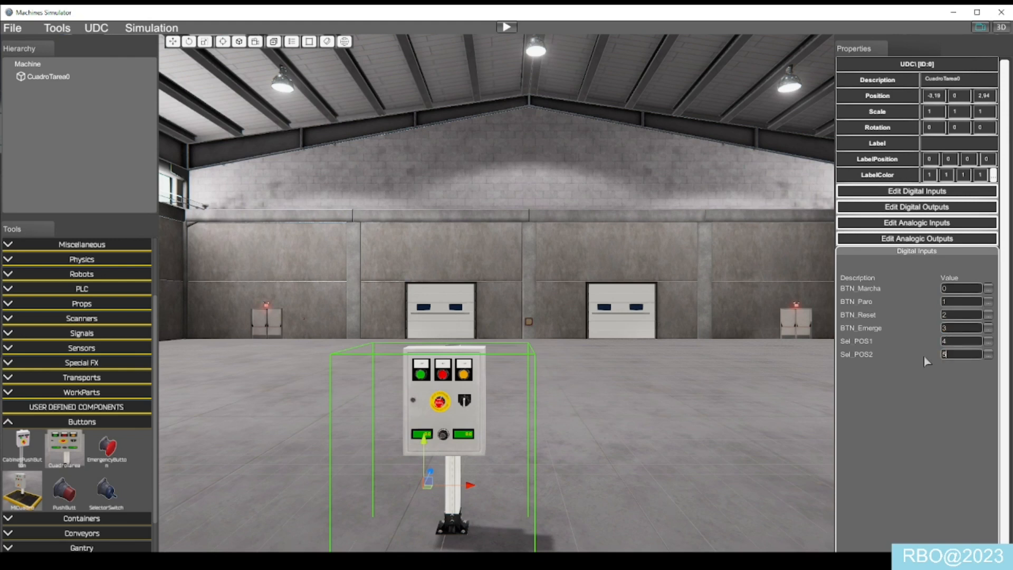
Assign the panel's digital outputs: Luz_Verde 0, Luz_Roja 1 and Luz_Amaril 2.
{"action": "left_click", "coordinate": [935, 208]}
{"action": "type", "text": "0"}
{"action": "key", "text": "Tab"}
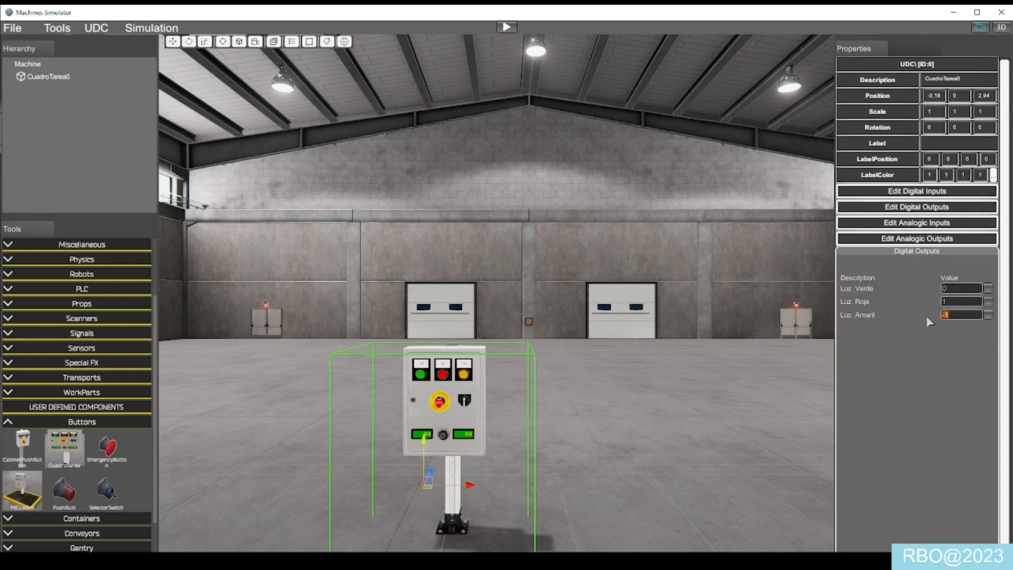
Assign the potentiometer to analogic input 0, and Display1 and Display2 to analogic outputs 0 and 1.
{"action": "left_click", "coordinate": [918, 224]}
{"action": "left_click", "coordinate": [954, 288]}
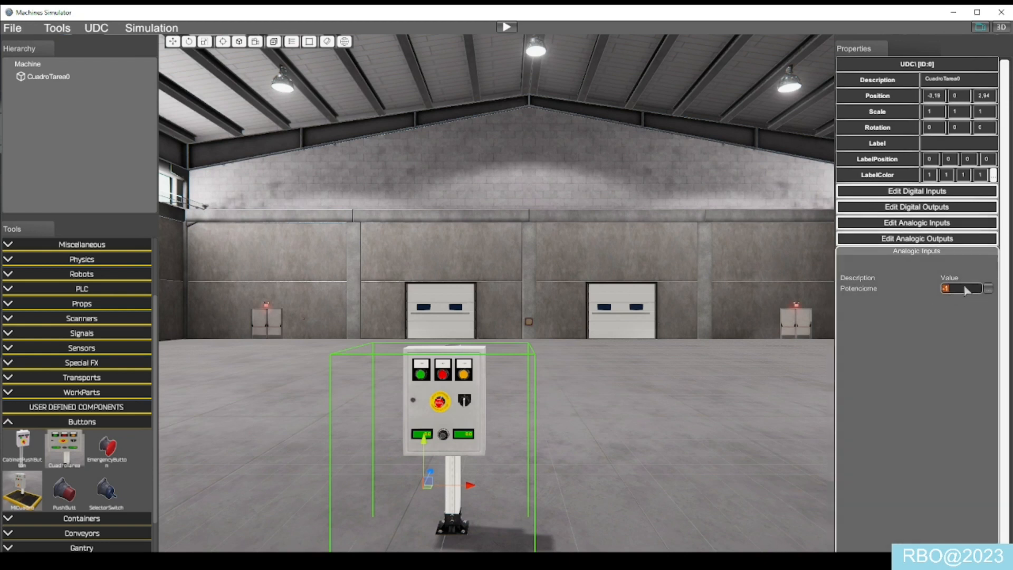
{"action": "left_click", "coordinate": [932, 239]}
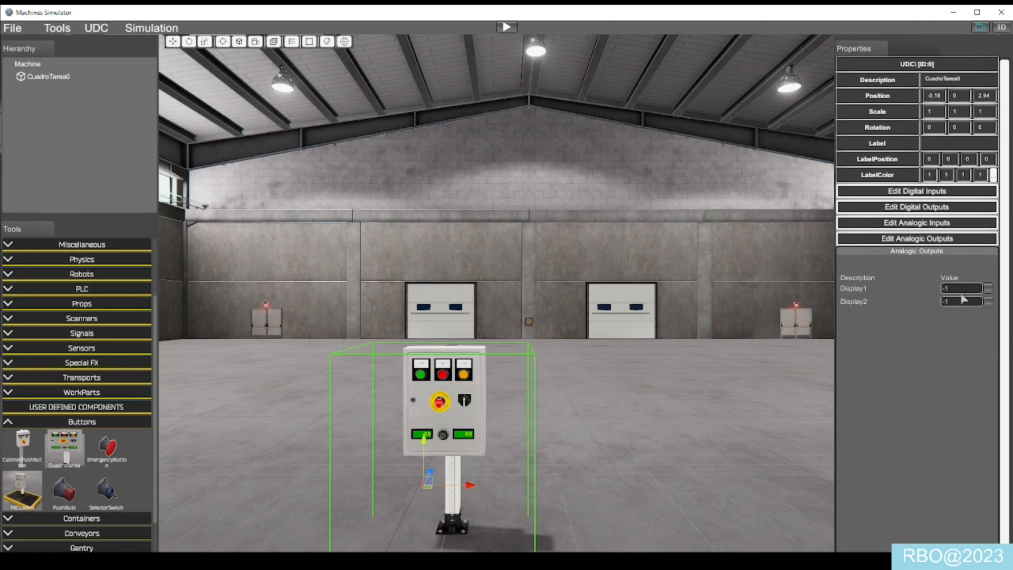
{"action": "left_click", "coordinate": [958, 290]}
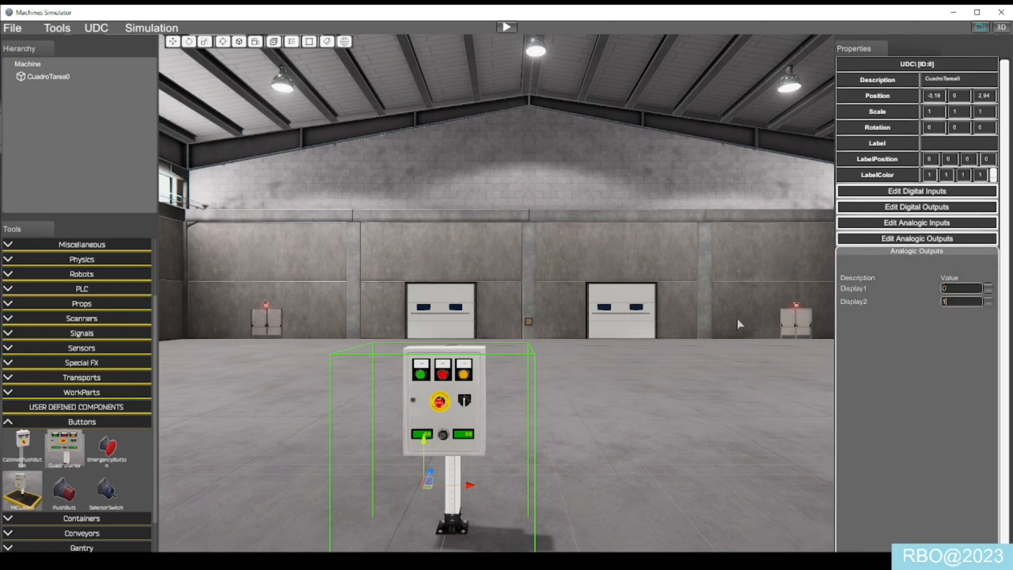
Start the simulation with the view close to the control panel.
{"action": "left_click", "coordinate": [565, 285]}
{"action": "scroll", "coordinate": [528, 369], "scroll_direction": "up", "scroll_amount": 2}
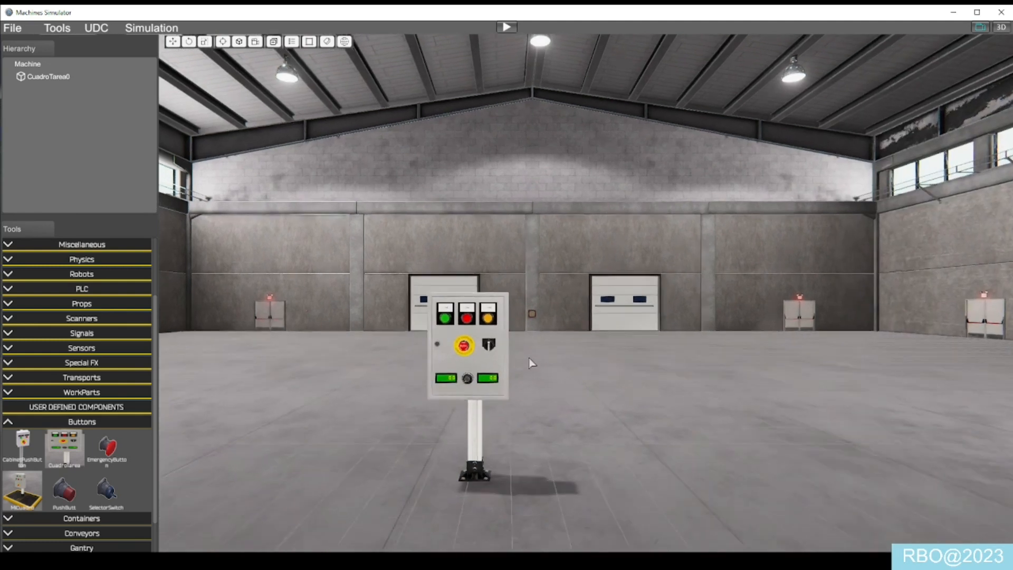
{"action": "scroll", "coordinate": [531, 363], "scroll_direction": "up", "scroll_amount": 3}
{"action": "left_click", "coordinate": [500, 266]}
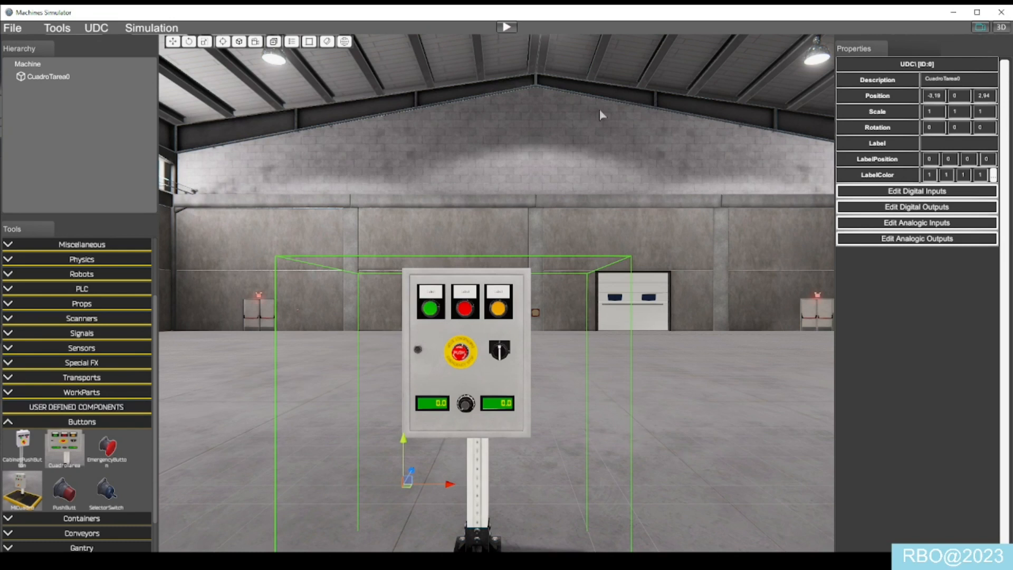
{"action": "left_click", "coordinate": [508, 27]}
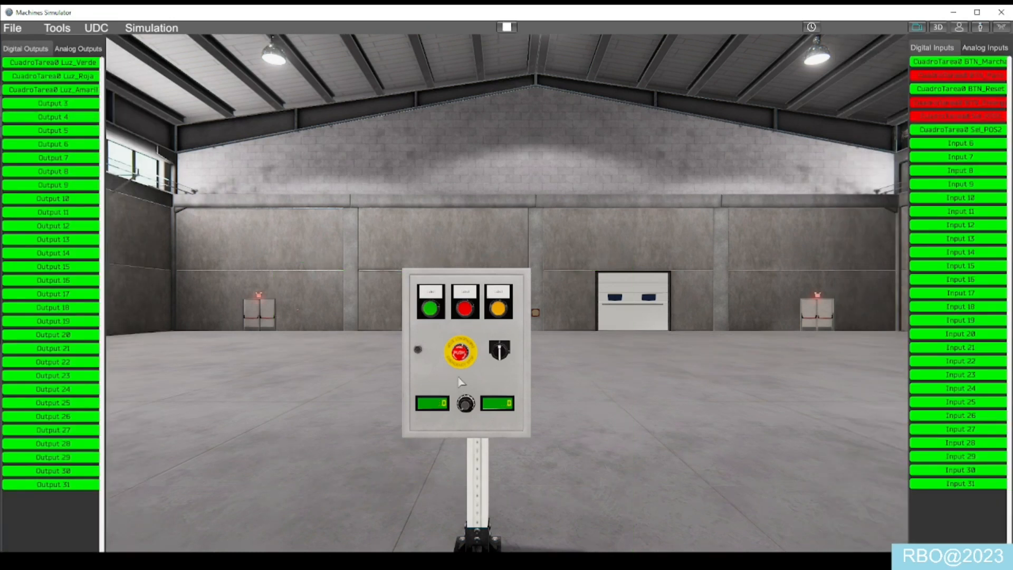
Test the panel lamps by switching the Luz_Verde, Luz_Roja and Luz_Amaril digital outputs on and off.
{"action": "left_click", "coordinate": [63, 63]}
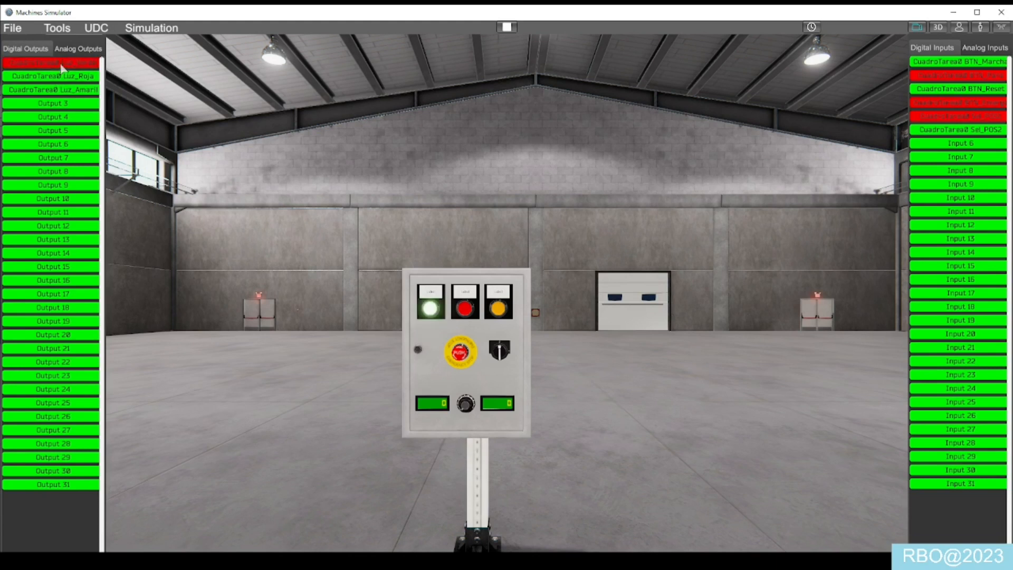
{"action": "left_click", "coordinate": [62, 65]}
{"action": "left_click", "coordinate": [62, 65]}
{"action": "left_click", "coordinate": [62, 67]}
{"action": "left_click", "coordinate": [61, 78]}
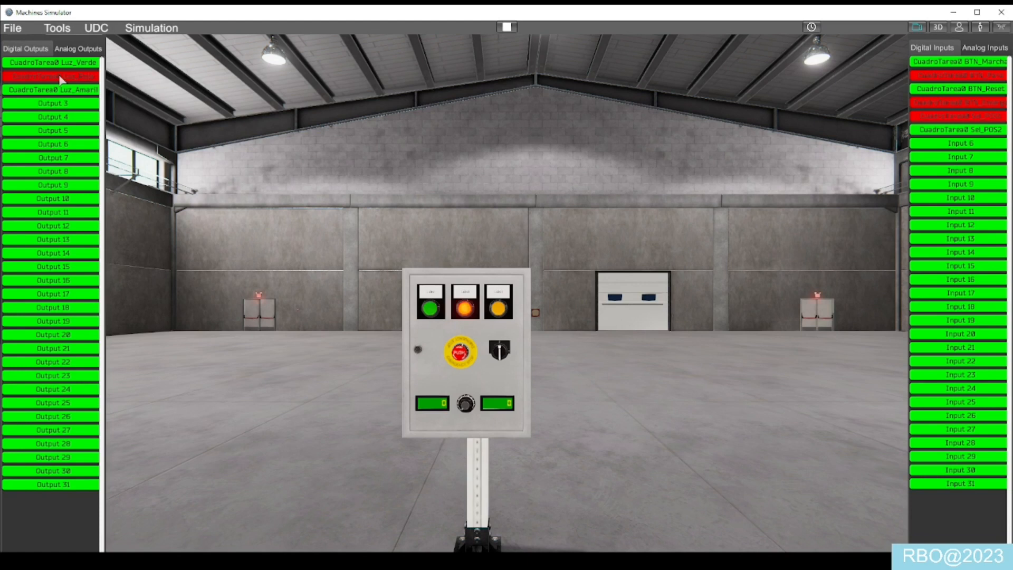
{"action": "left_click", "coordinate": [62, 79]}
{"action": "left_click", "coordinate": [62, 79]}
{"action": "left_click", "coordinate": [62, 79]}
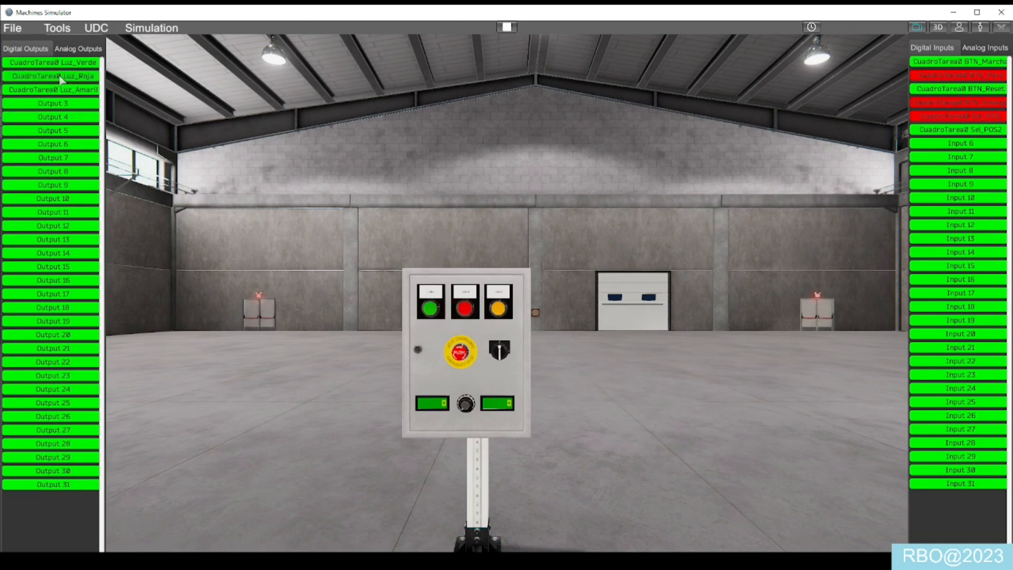
{"action": "left_click", "coordinate": [60, 94]}
{"action": "left_click", "coordinate": [60, 94]}
Operate the panel's green, red and yellow pushbuttons, emergency stop and selector switch to test their digital inputs.
{"action": "left_click", "coordinate": [432, 311]}
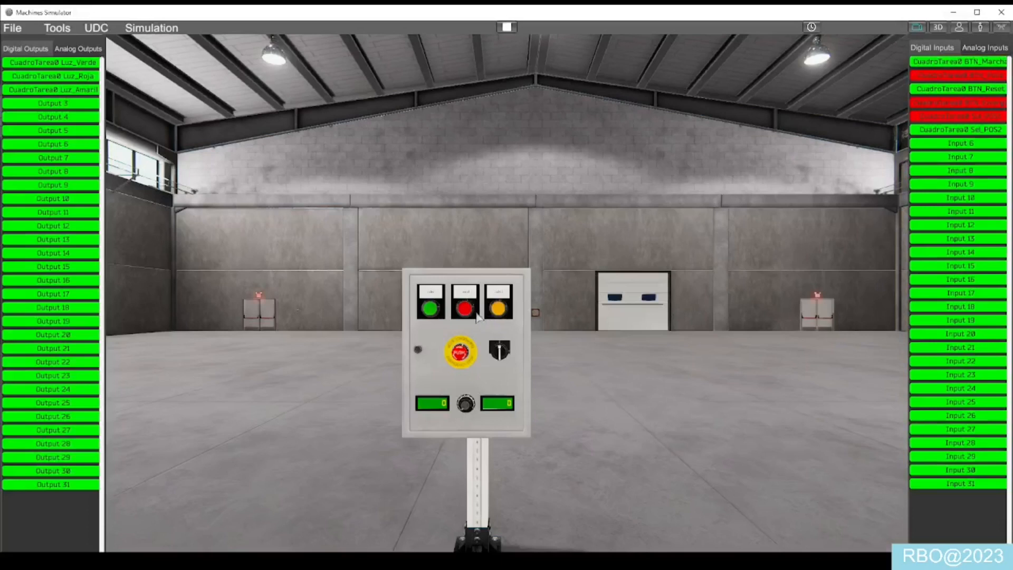
{"action": "left_click", "coordinate": [435, 311]}
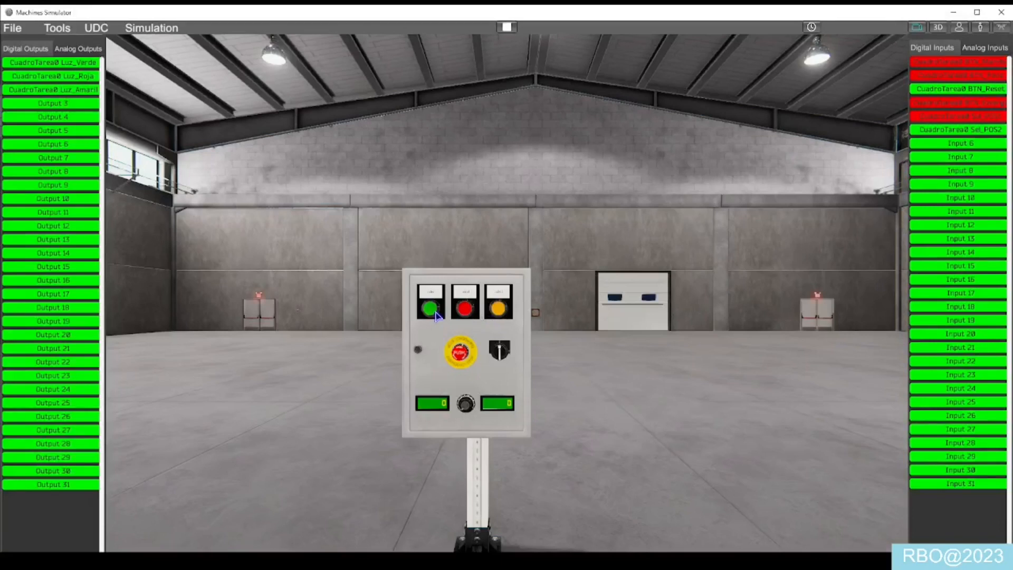
{"action": "left_click", "coordinate": [465, 311]}
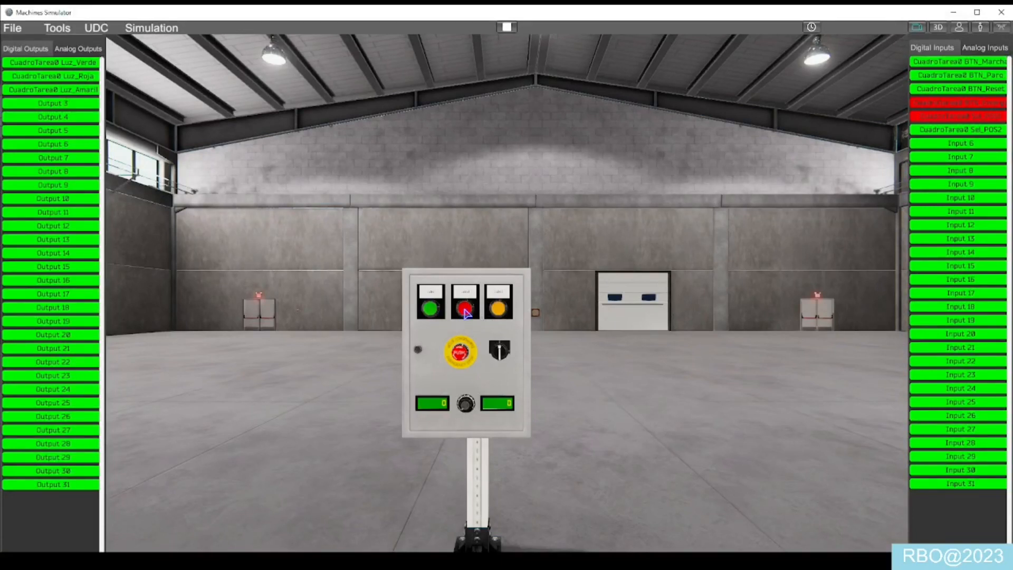
{"action": "left_click", "coordinate": [498, 313]}
{"action": "left_click", "coordinate": [465, 351]}
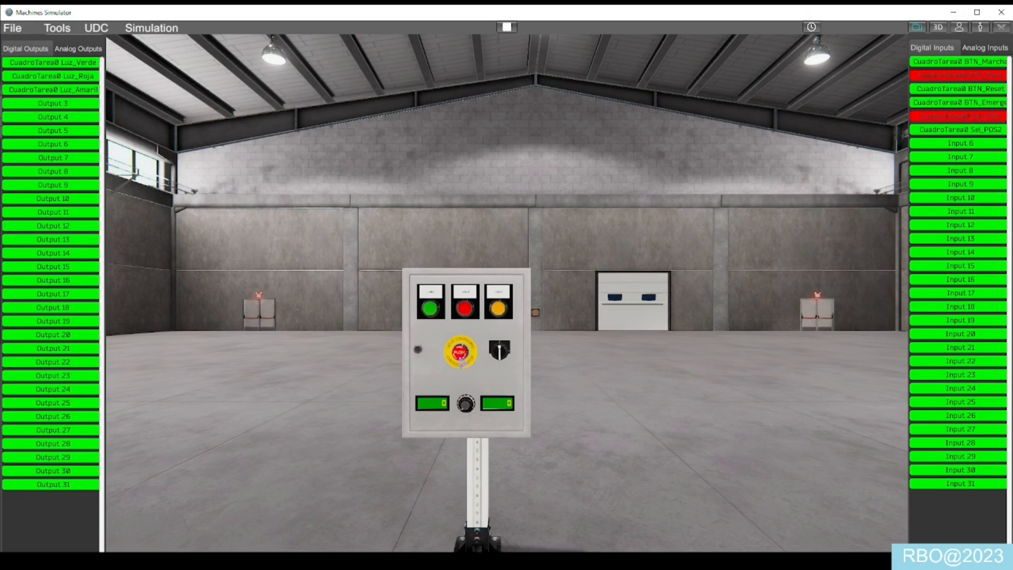
{"action": "left_click", "coordinate": [496, 354]}
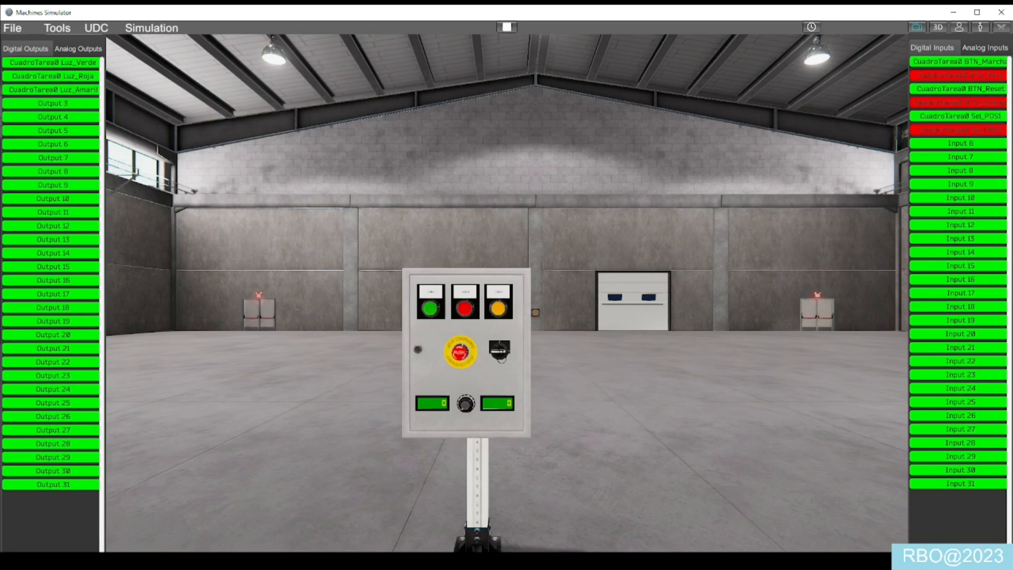
Send the analog output values 12.5 to Display1 and -45 to Display2.
{"action": "left_click", "coordinate": [78, 49]}
{"action": "left_click", "coordinate": [32, 82]}
{"action": "left_click_drag", "start_coordinate": [31, 79], "coordinate": [1, 84]}
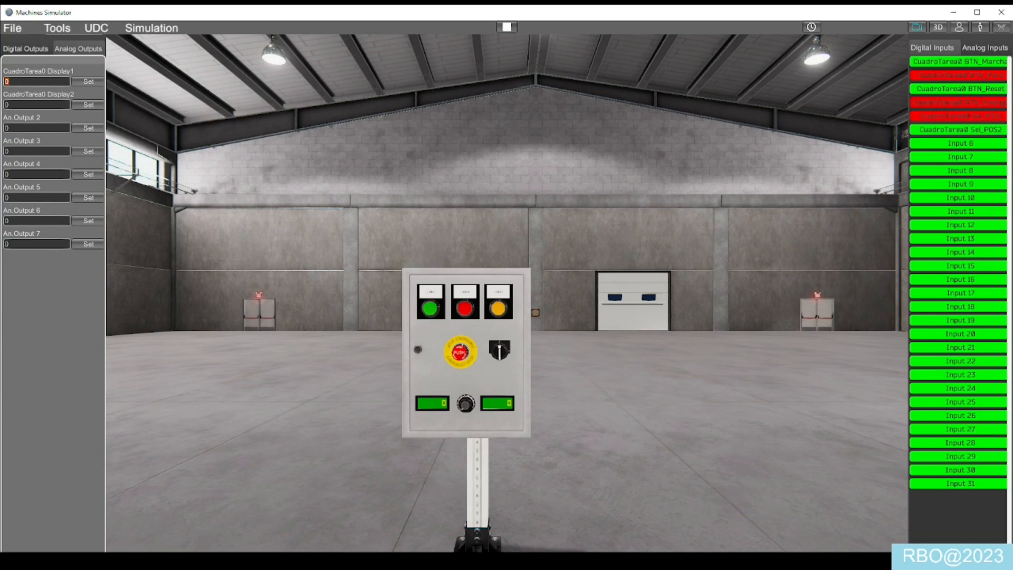
{"action": "left_click", "coordinate": [87, 81]}
{"action": "left_click", "coordinate": [7, 104]}
{"action": "type", "text": "-45"}
{"action": "left_click", "coordinate": [89, 106]}
Turn the panel's potentiometer knob to test its analog input, and stop the simulation.
{"action": "left_click", "coordinate": [996, 50]}
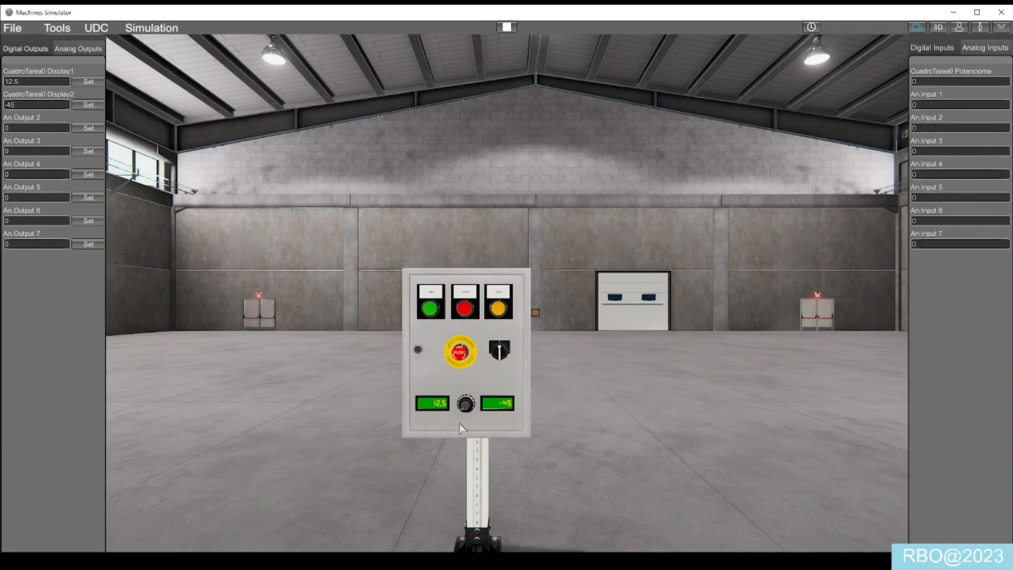
{"action": "left_click_drag", "start_coordinate": [474, 406], "coordinate": [472, 412]}
{"action": "left_click", "coordinate": [507, 27]}
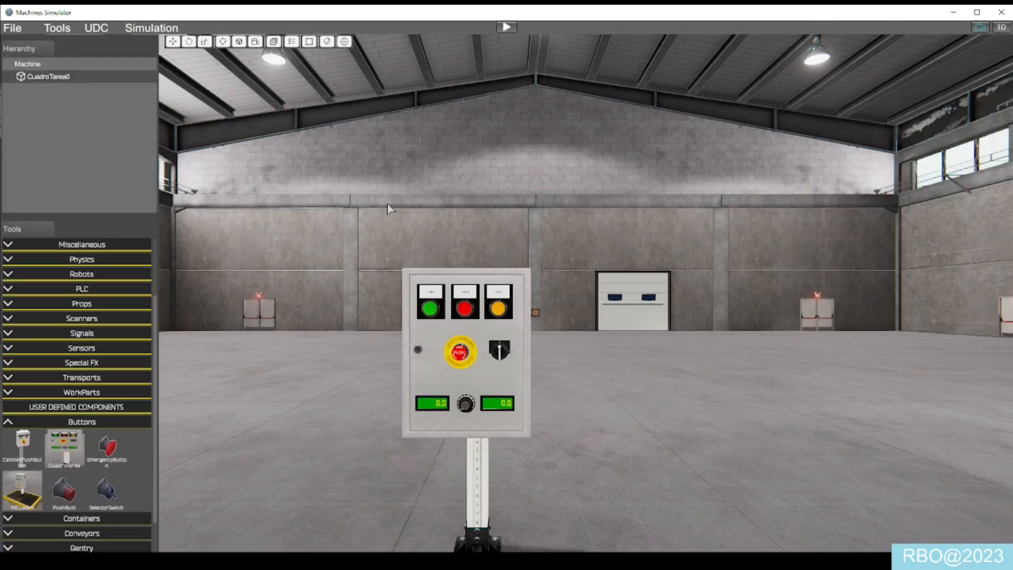
Review the control panel's digital and analogic input and output assignments.
{"action": "left_click", "coordinate": [475, 370]}
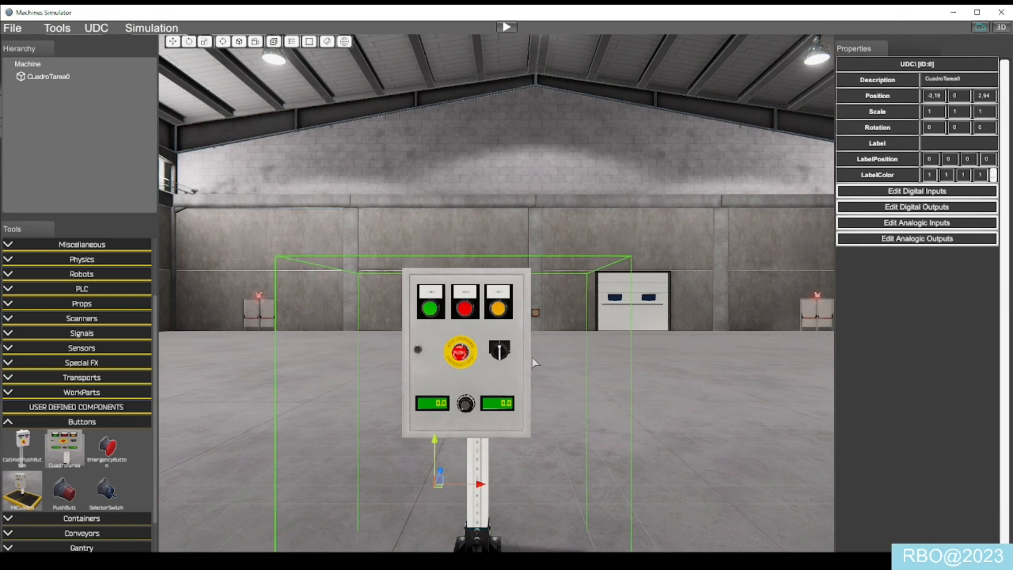
{"action": "left_click", "coordinate": [906, 192]}
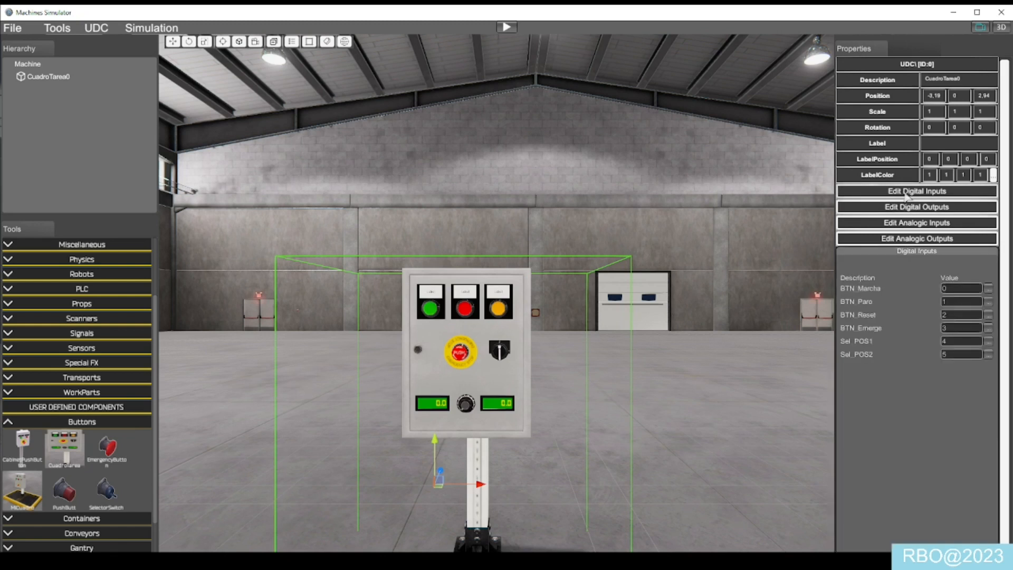
{"action": "left_click", "coordinate": [905, 207]}
{"action": "left_click", "coordinate": [907, 223]}
{"action": "left_click", "coordinate": [907, 240]}
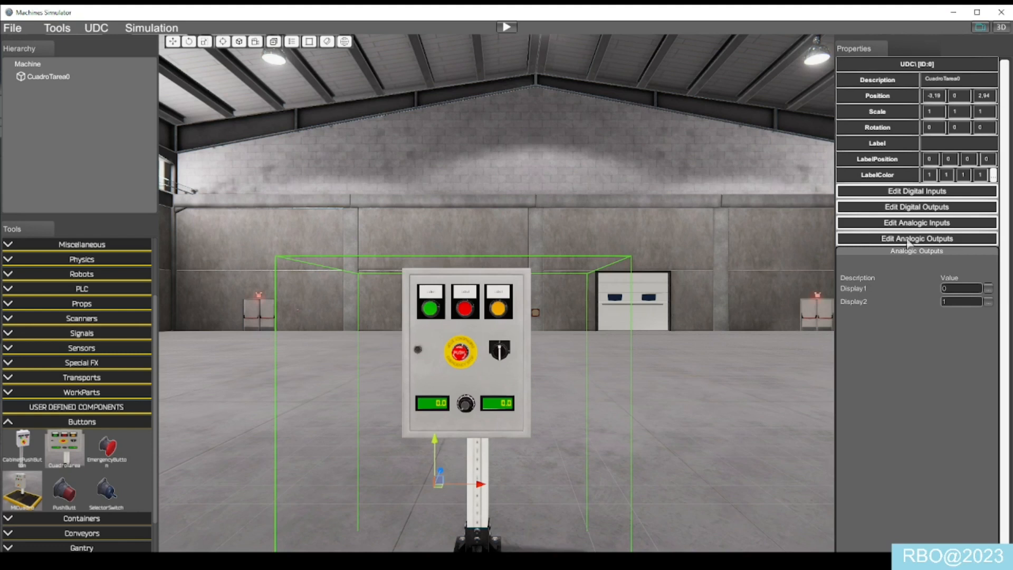
{"action": "left_click", "coordinate": [909, 192]}
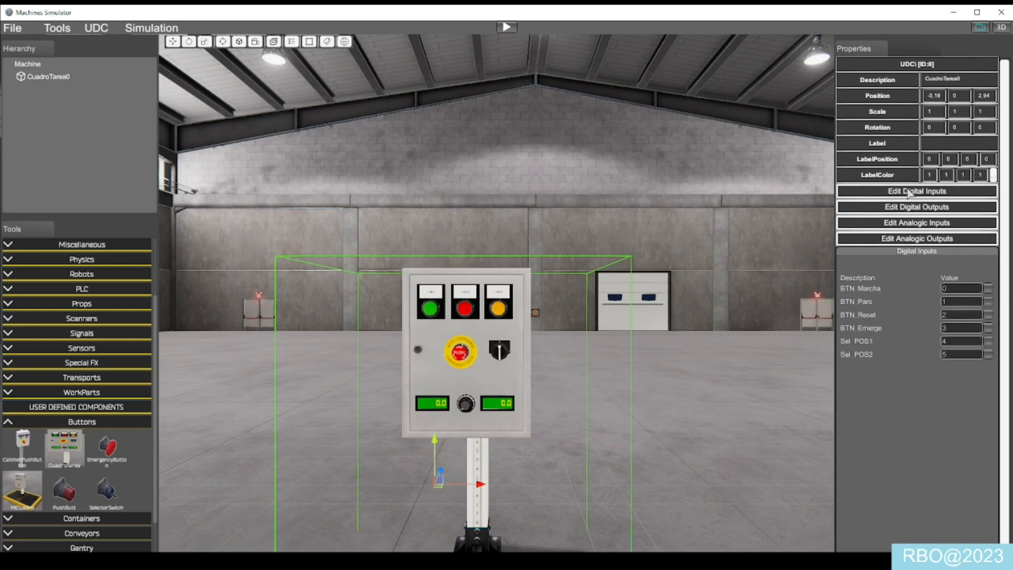
{"action": "left_click", "coordinate": [919, 223]}
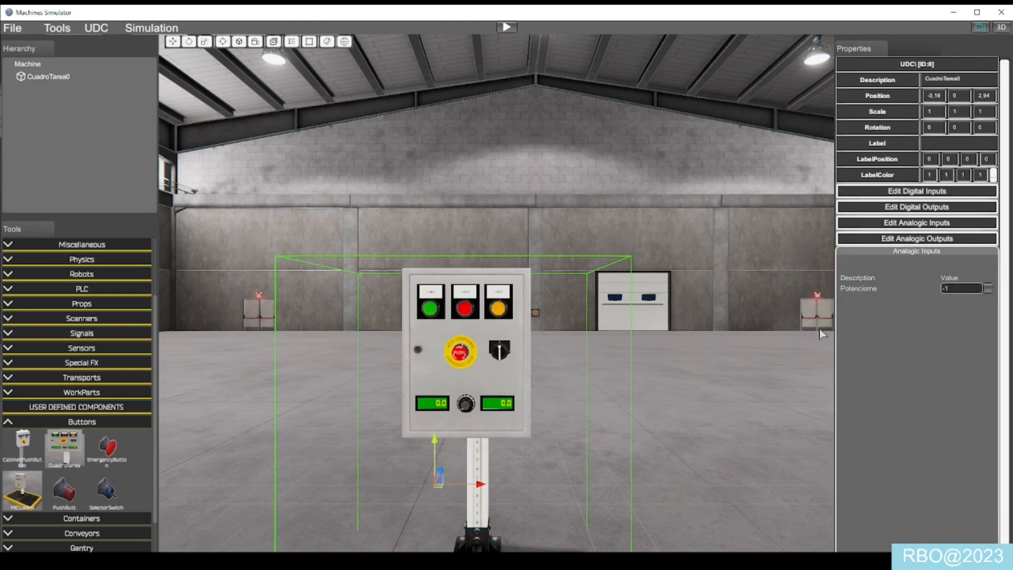
{"action": "left_click", "coordinate": [907, 239]}
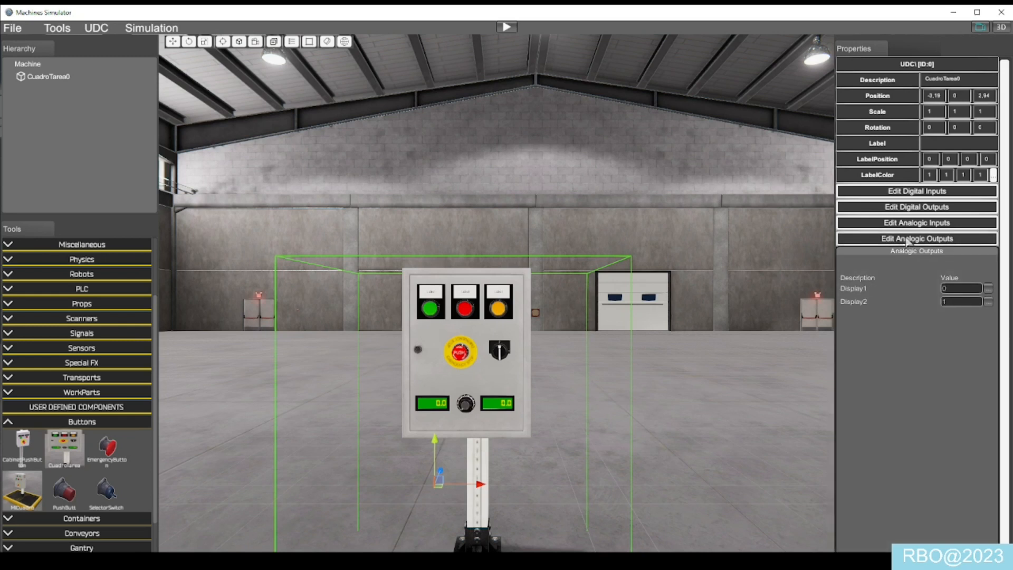
Set the analogic output assignment of Display1 to -1.
{"action": "left_click", "coordinate": [957, 289]}
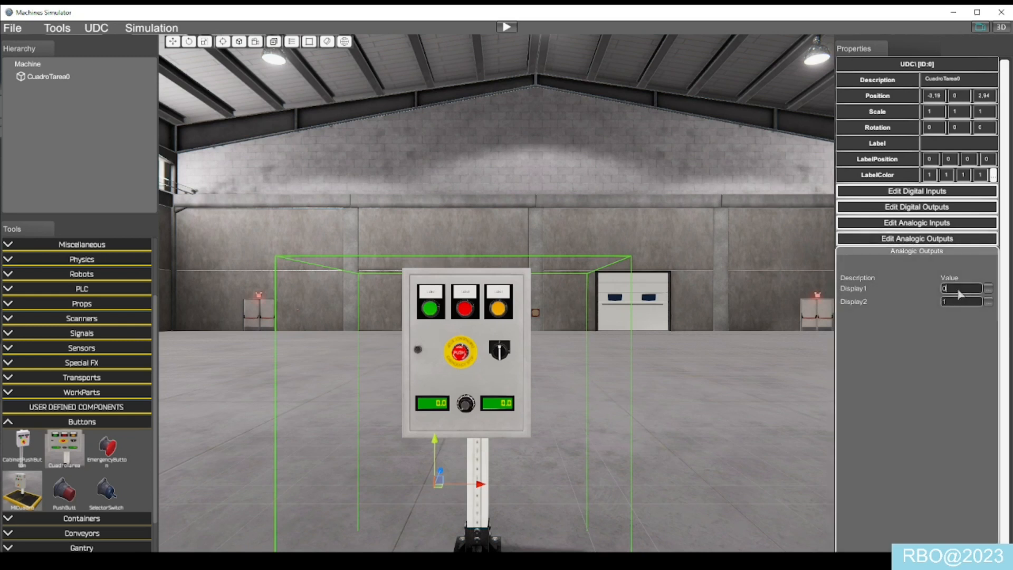
{"action": "type", "text": "-1"}
{"action": "key", "text": "Tab"}
Delete the CuadroTarea0 control panel from the factory scene.
{"action": "left_click", "coordinate": [713, 340]}
{"action": "scroll", "coordinate": [653, 347], "scroll_direction": "down", "scroll_amount": 2}
{"action": "scroll", "coordinate": [525, 337], "scroll_direction": "up", "scroll_amount": 3}
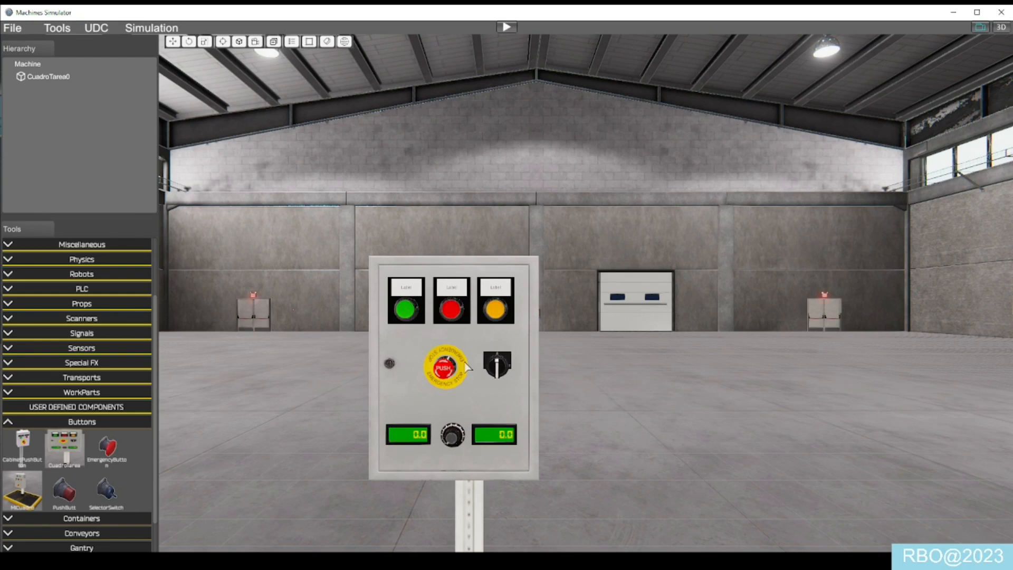
{"action": "scroll", "coordinate": [397, 175], "scroll_direction": "down", "scroll_amount": 3}
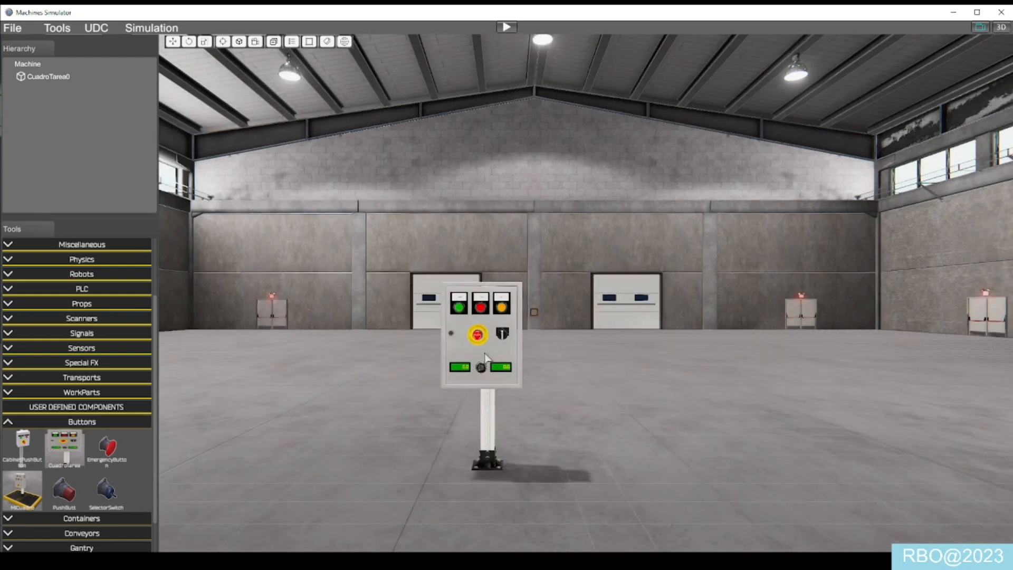
{"action": "left_click", "coordinate": [484, 360]}
{"action": "key", "text": "Delete"}
{"action": "left_click", "coordinate": [479, 329]}
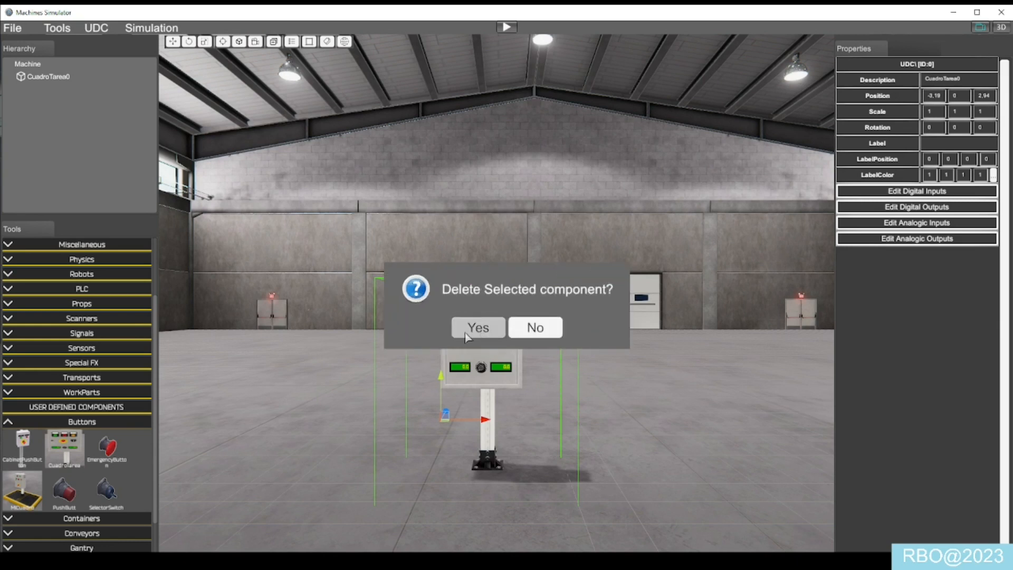
{"action": "left_click", "coordinate": [9, 422]}
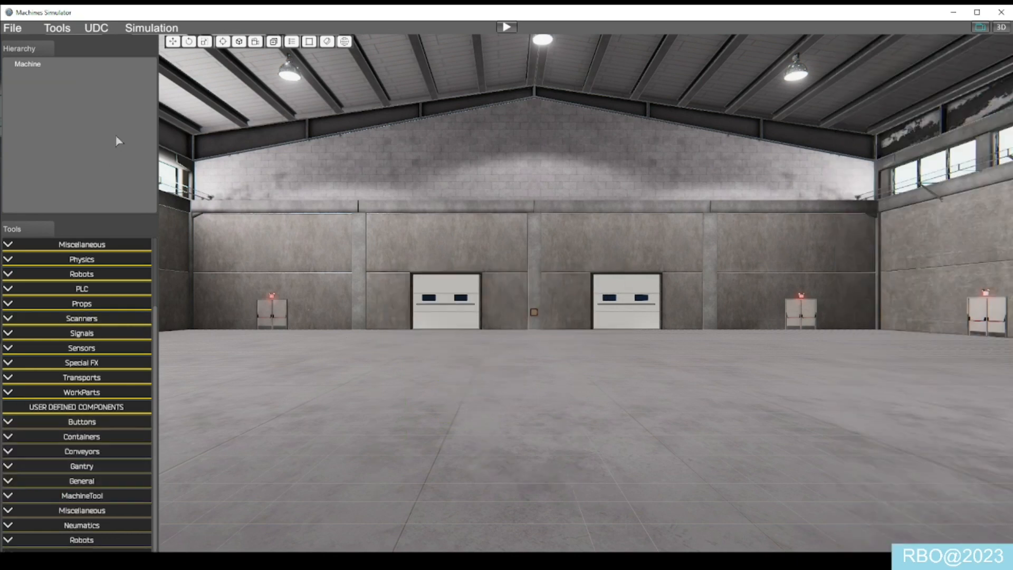
Create a new user-defined component and add a vertical support prop to it.
{"action": "left_click", "coordinate": [95, 31]}
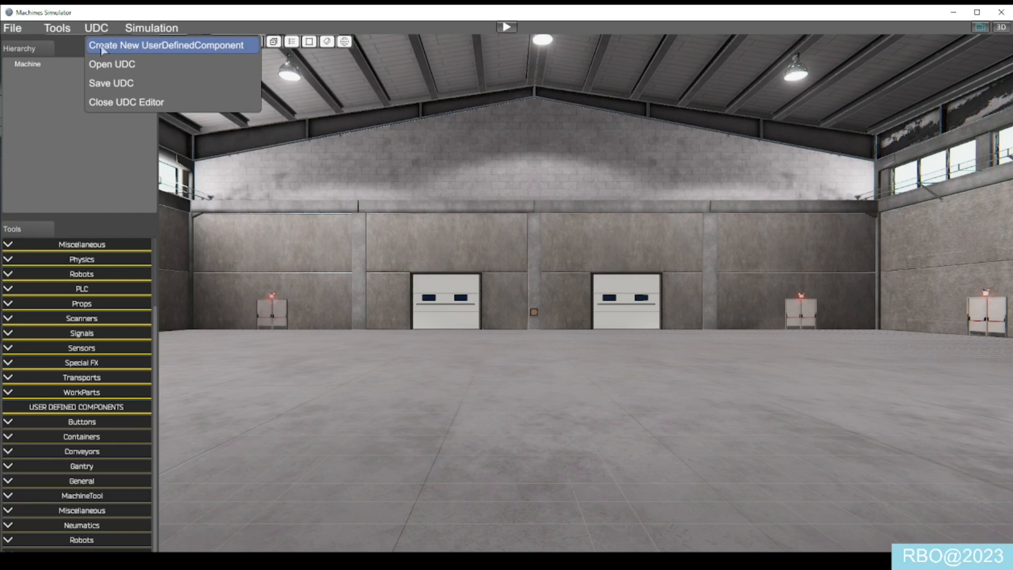
{"action": "left_click", "coordinate": [130, 49]}
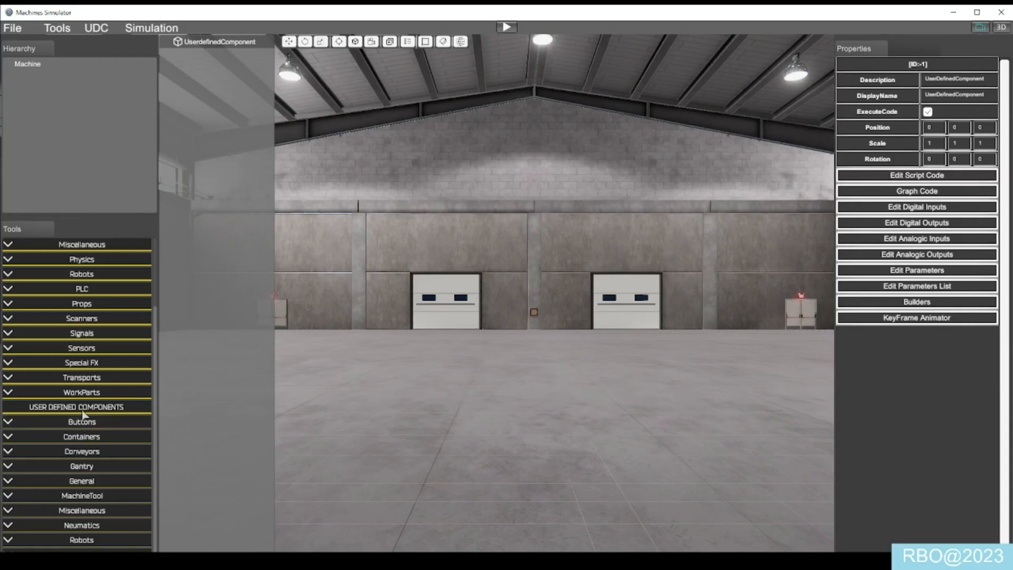
{"action": "scroll", "coordinate": [79, 358], "scroll_direction": "up", "scroll_amount": 3}
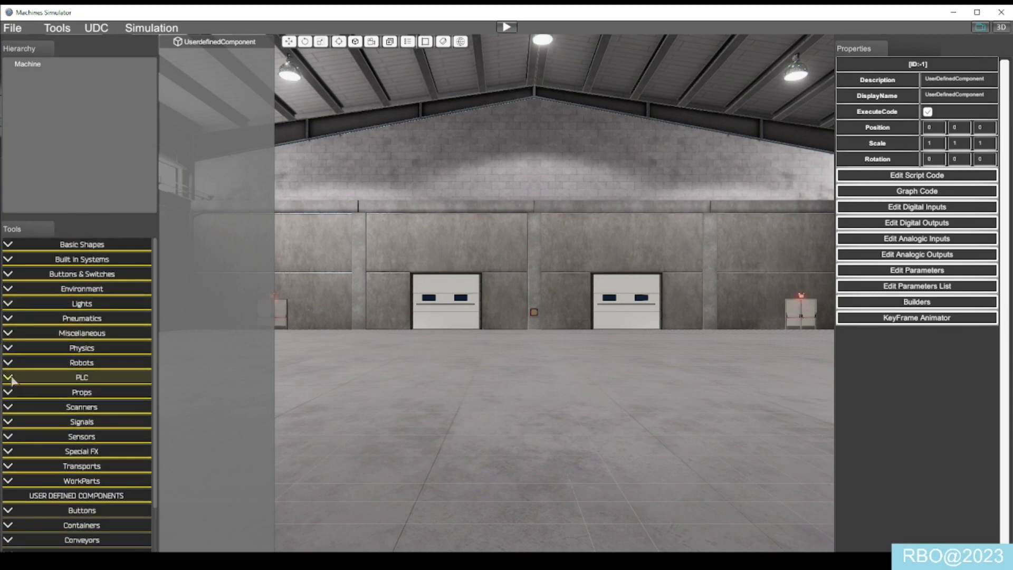
{"action": "left_click", "coordinate": [9, 393]}
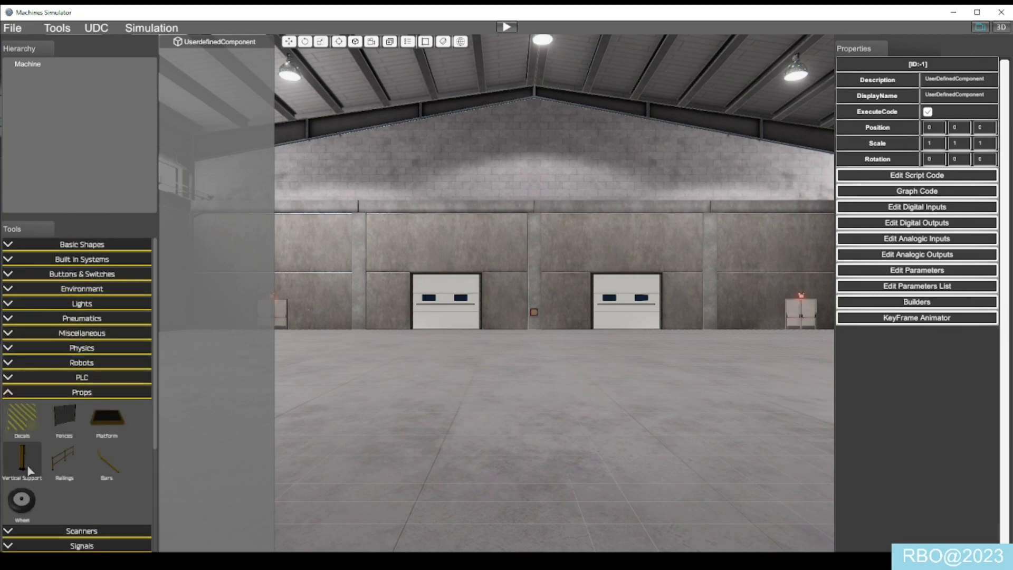
{"action": "left_click", "coordinate": [65, 417]}
{"action": "scroll", "coordinate": [645, 436], "scroll_direction": "down", "scroll_amount": 4}
{"action": "scroll", "coordinate": [705, 407], "scroll_direction": "up", "scroll_amount": 3}
{"action": "scroll", "coordinate": [704, 407], "scroll_direction": "down", "scroll_amount": 1}
{"action": "left_click_drag", "start_coordinate": [704, 407], "coordinate": [639, 388]}
Color the vertical support White and enter Pie as its description and label.
{"action": "left_click", "coordinate": [966, 85]}
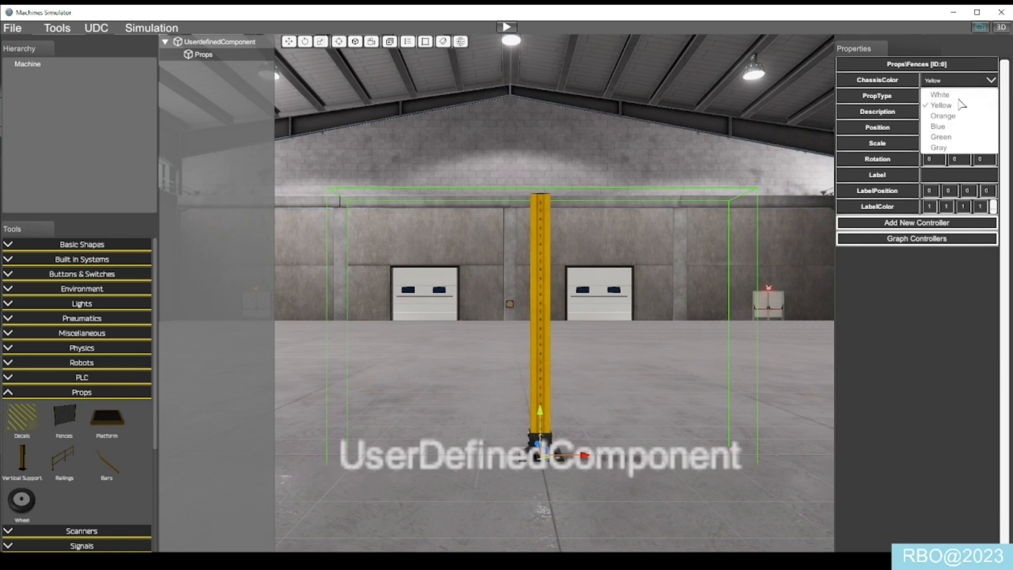
{"action": "left_click", "coordinate": [961, 103]}
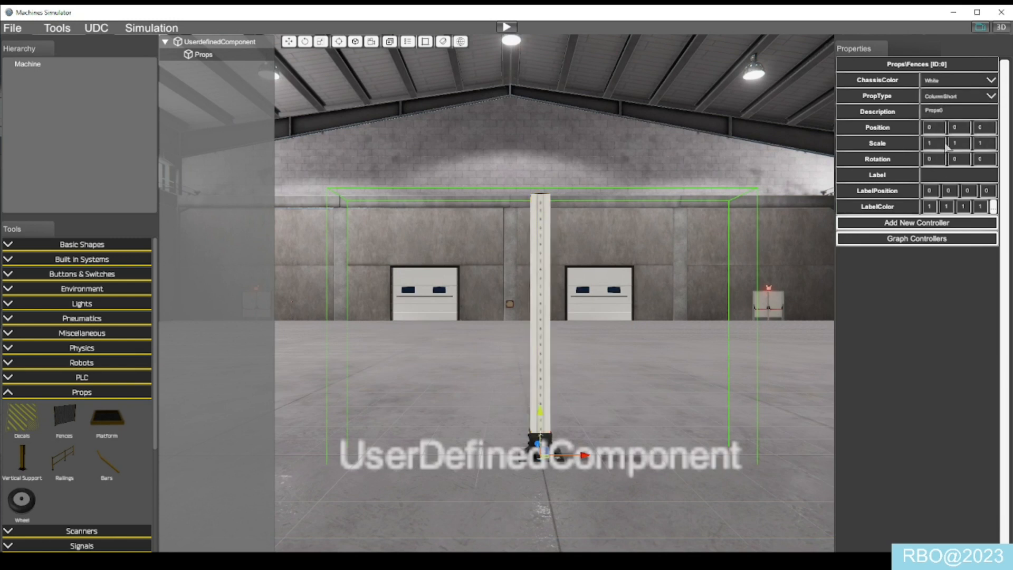
{"action": "left_click", "coordinate": [959, 113]}
{"action": "type", "text": "Pie"}
{"action": "left_click", "coordinate": [933, 172]}
Add an electric cabinet to the component and lower it on the support to a Y position of about 1.57.
{"action": "left_click", "coordinate": [7, 278]}
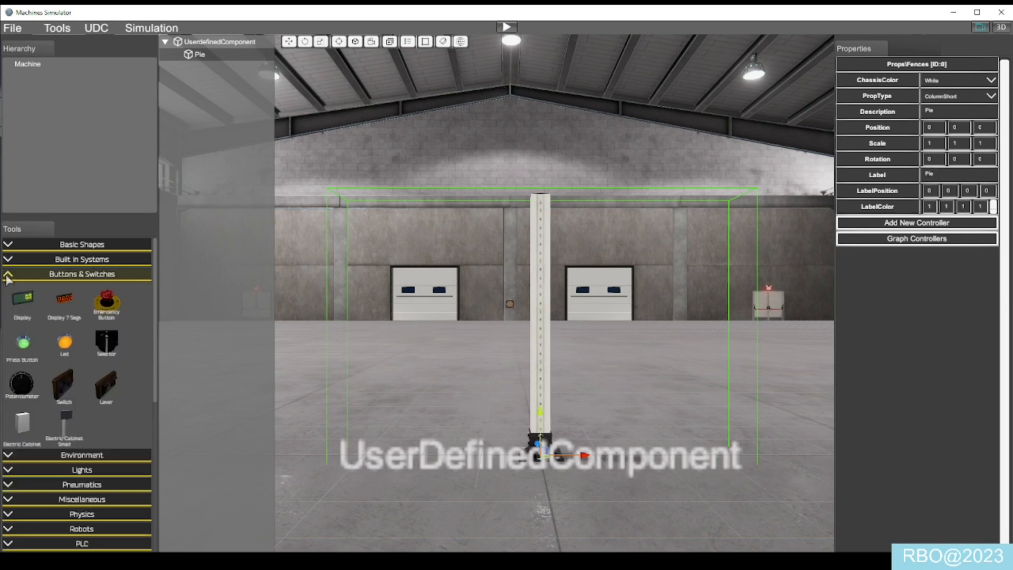
{"action": "left_click", "coordinate": [21, 427]}
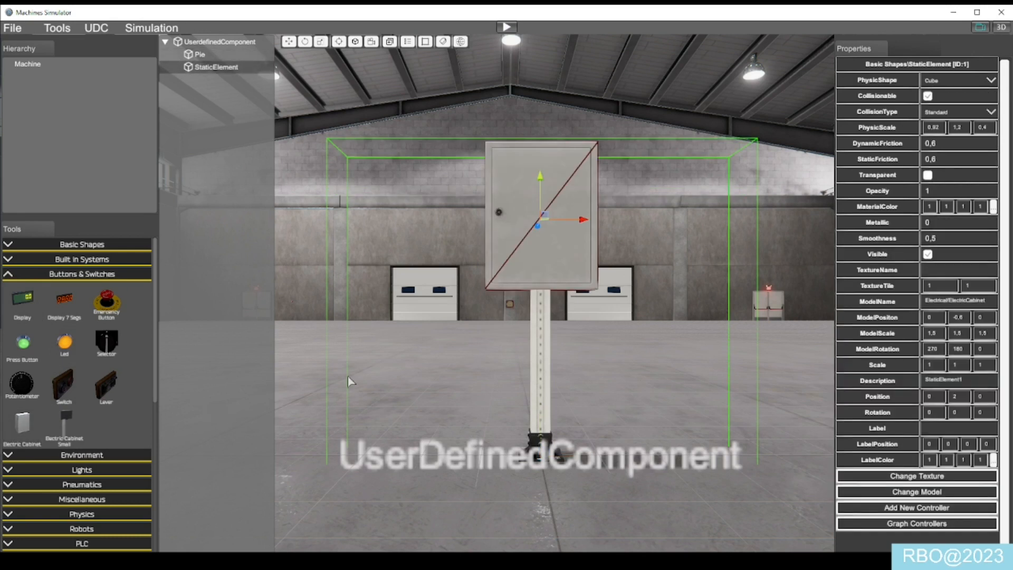
{"action": "left_click_drag", "start_coordinate": [542, 181], "coordinate": [542, 233]}
Move the electric cabinet forward so it sits in front of the support, at a Z position of about -0.25.
{"action": "left_click_drag", "start_coordinate": [542, 303], "coordinate": [564, 290]}
{"action": "key", "text": "d"}
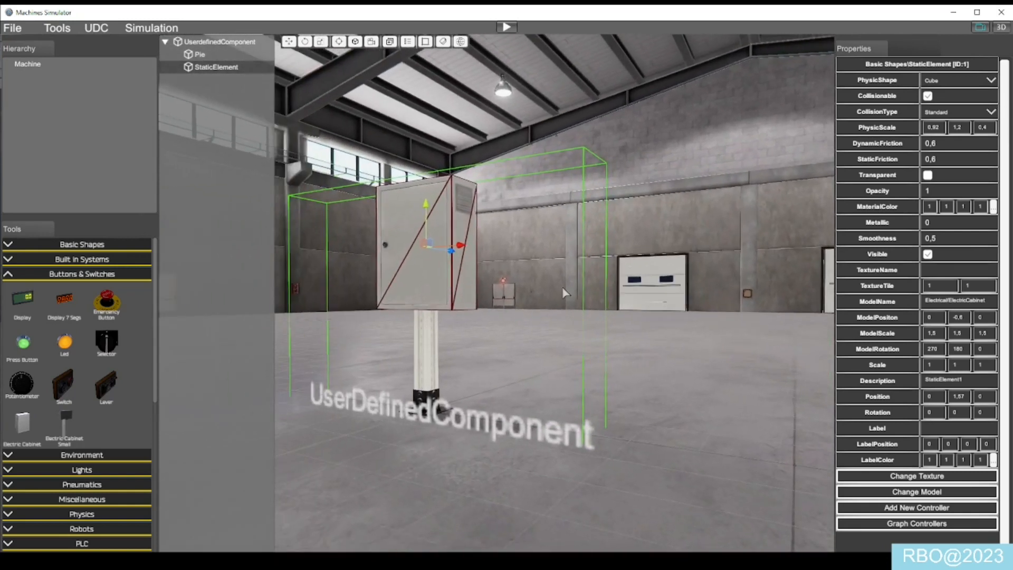
{"action": "scroll", "coordinate": [416, 273], "scroll_direction": "up", "scroll_amount": 3}
{"action": "left_click_drag", "start_coordinate": [398, 210], "coordinate": [386, 212]}
{"action": "scroll", "coordinate": [492, 251], "scroll_direction": "down", "scroll_amount": 4}
{"action": "left_click_drag", "start_coordinate": [464, 310], "coordinate": [438, 305]}
{"action": "left_click_drag", "start_coordinate": [686, 302], "coordinate": [498, 312]}
{"action": "left_click_drag", "start_coordinate": [739, 294], "coordinate": [621, 260]}
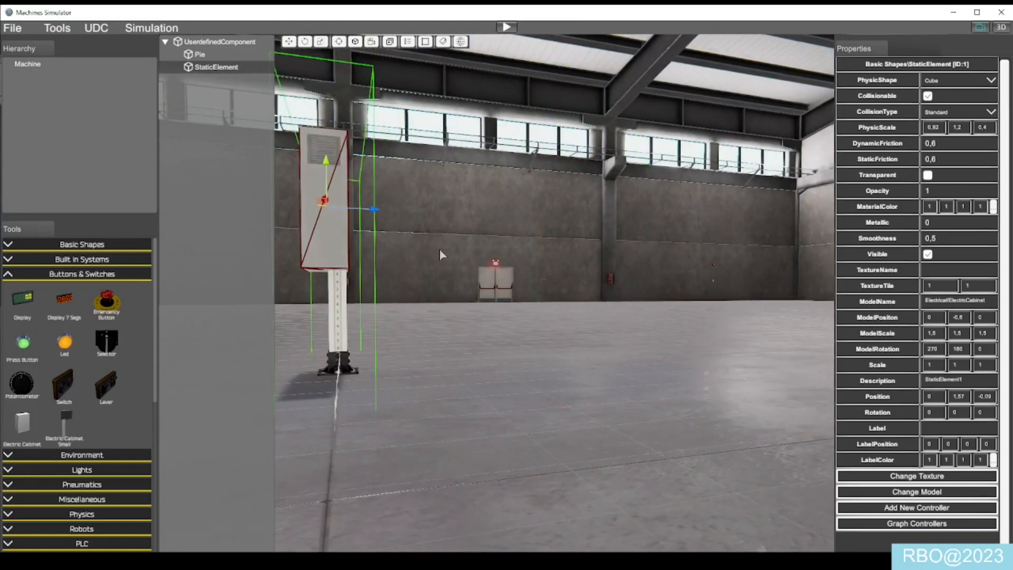
{"action": "left_click_drag", "start_coordinate": [374, 209], "coordinate": [361, 214]}
{"action": "left_click_drag", "start_coordinate": [364, 359], "coordinate": [366, 359]}
{"action": "left_click_drag", "start_coordinate": [527, 311], "coordinate": [481, 370]}
{"action": "scroll", "coordinate": [582, 344], "scroll_direction": "up", "scroll_amount": 3}
{"action": "scroll", "coordinate": [581, 346], "scroll_direction": "down", "scroll_amount": 4}
{"action": "scroll", "coordinate": [417, 302], "scroll_direction": "down", "scroll_amount": 4}
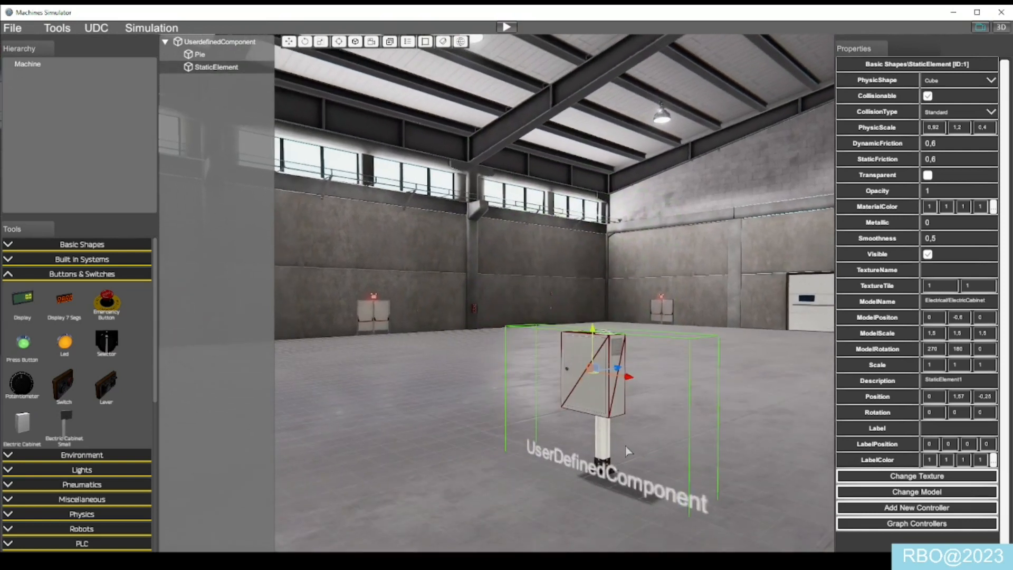
{"action": "scroll", "coordinate": [625, 446], "scroll_direction": "up", "scroll_amount": 4}
{"action": "left_click_drag", "start_coordinate": [625, 445], "coordinate": [596, 424]}
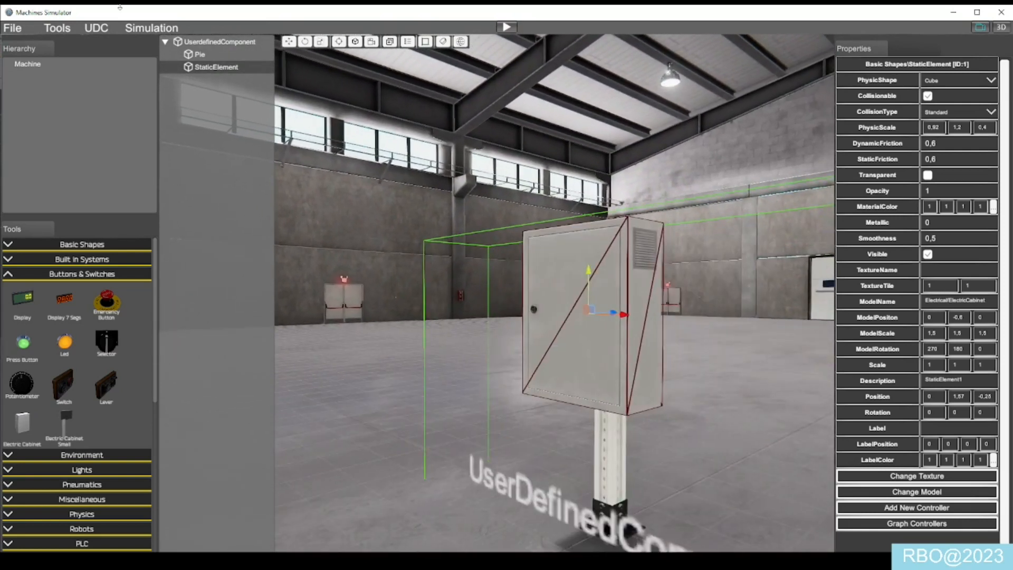
Nest the Pie support under the StaticElement cabinet and move both forward to a cabinet Z position of about -0.49.
{"action": "left_click", "coordinate": [199, 54]}
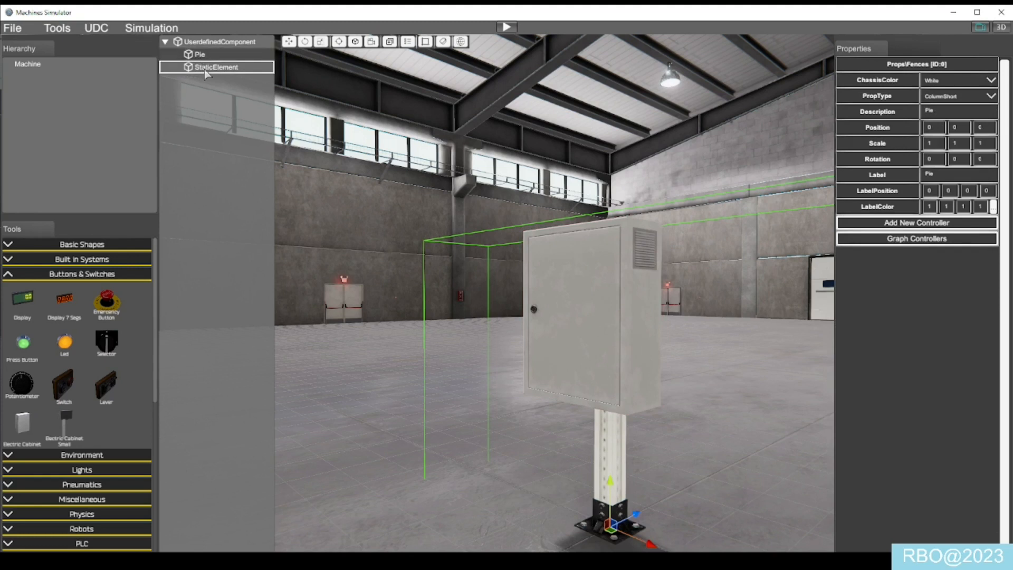
{"action": "left_click_drag", "start_coordinate": [207, 74], "coordinate": [207, 74]}
{"action": "left_click", "coordinate": [214, 56]}
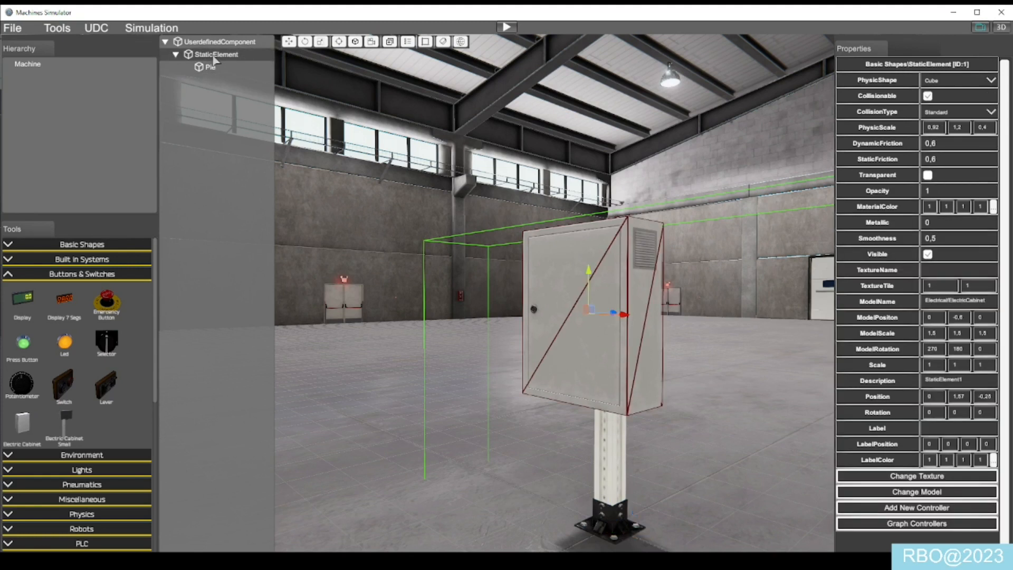
{"action": "left_click_drag", "start_coordinate": [616, 315], "coordinate": [593, 316]}
{"action": "scroll", "coordinate": [564, 285], "scroll_direction": "down", "scroll_amount": 3}
{"action": "scroll", "coordinate": [581, 331], "scroll_direction": "up", "scroll_amount": 3}
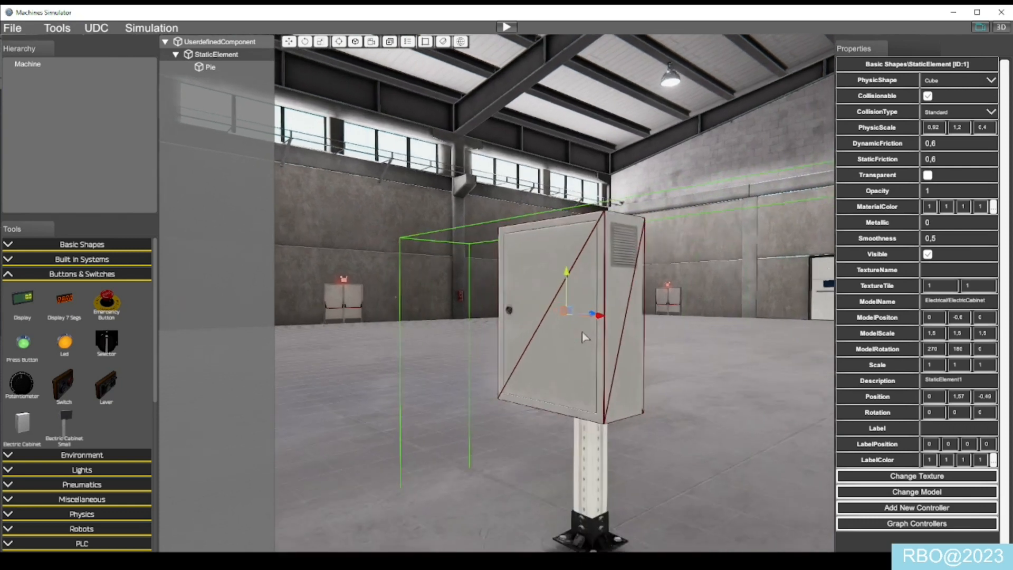
Add a press button and place it on the cabinet door's upper left at about X -0.23, Y 1.85, Z -0.69.
{"action": "scroll", "coordinate": [131, 346], "scroll_direction": "down", "scroll_amount": 1}
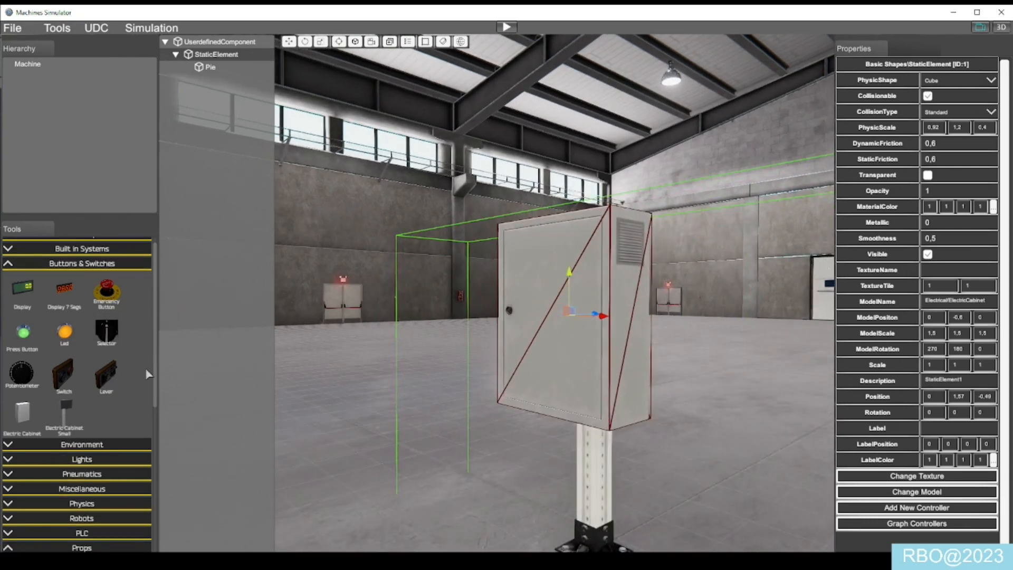
{"action": "left_click", "coordinate": [33, 340]}
{"action": "scroll", "coordinate": [399, 368], "scroll_direction": "down", "scroll_amount": 2}
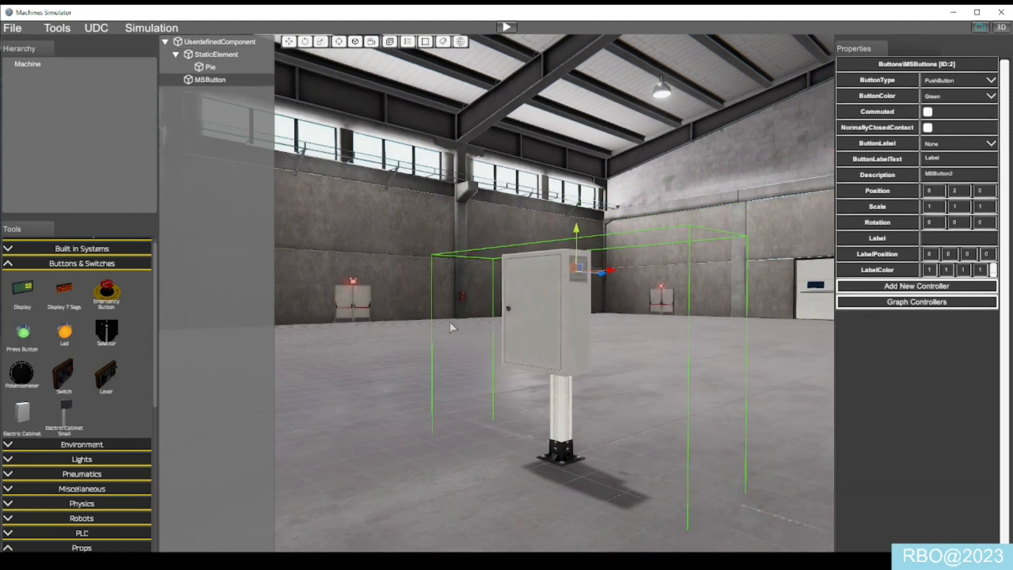
{"action": "left_click_drag", "start_coordinate": [603, 276], "coordinate": [559, 283]}
{"action": "scroll", "coordinate": [533, 279], "scroll_direction": "up", "scroll_amount": 3}
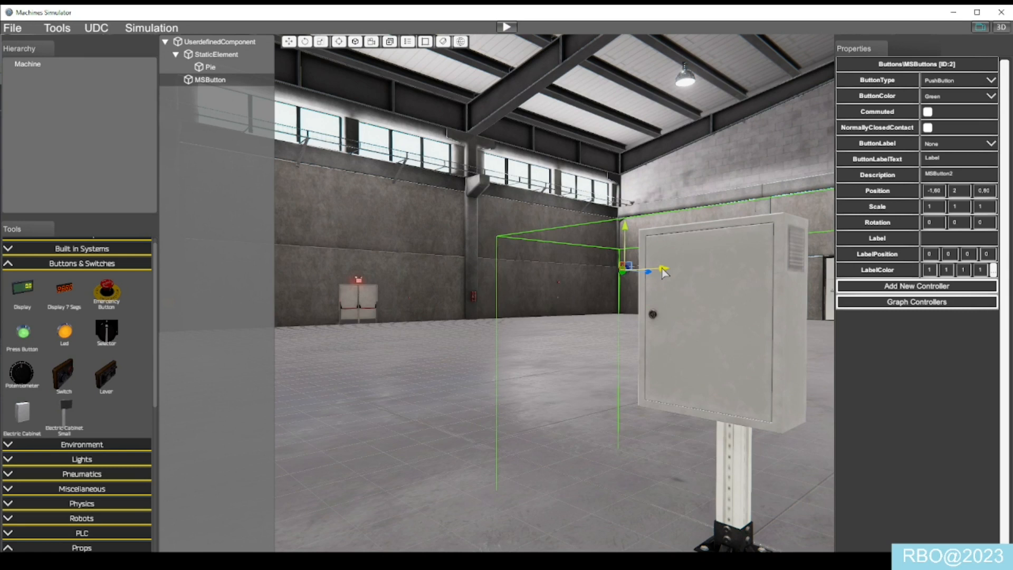
{"action": "left_click_drag", "start_coordinate": [664, 272], "coordinate": [656, 299]}
{"action": "left_click_drag", "start_coordinate": [666, 262], "coordinate": [665, 240]}
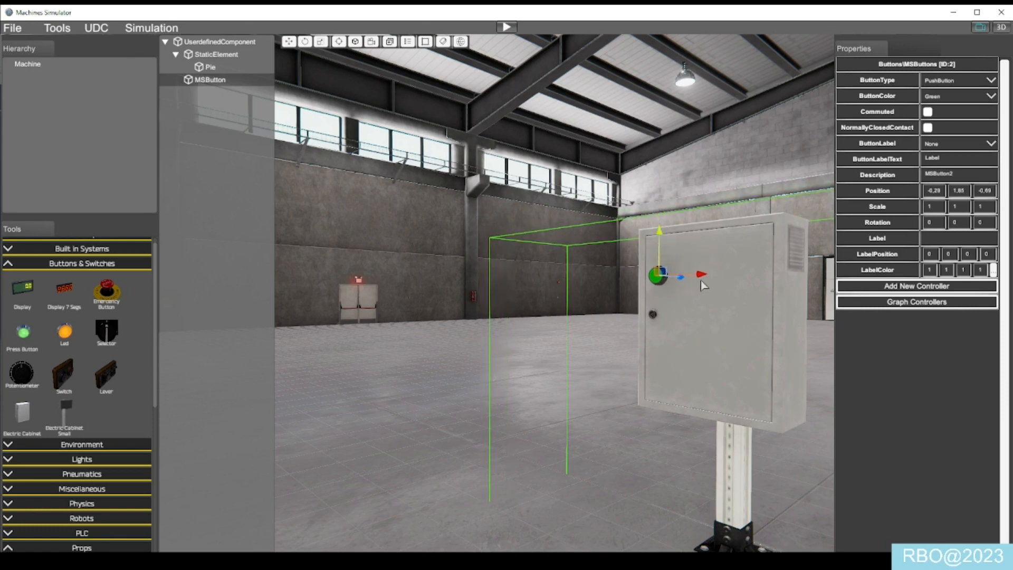
{"action": "left_click_drag", "start_coordinate": [702, 278], "coordinate": [716, 277]}
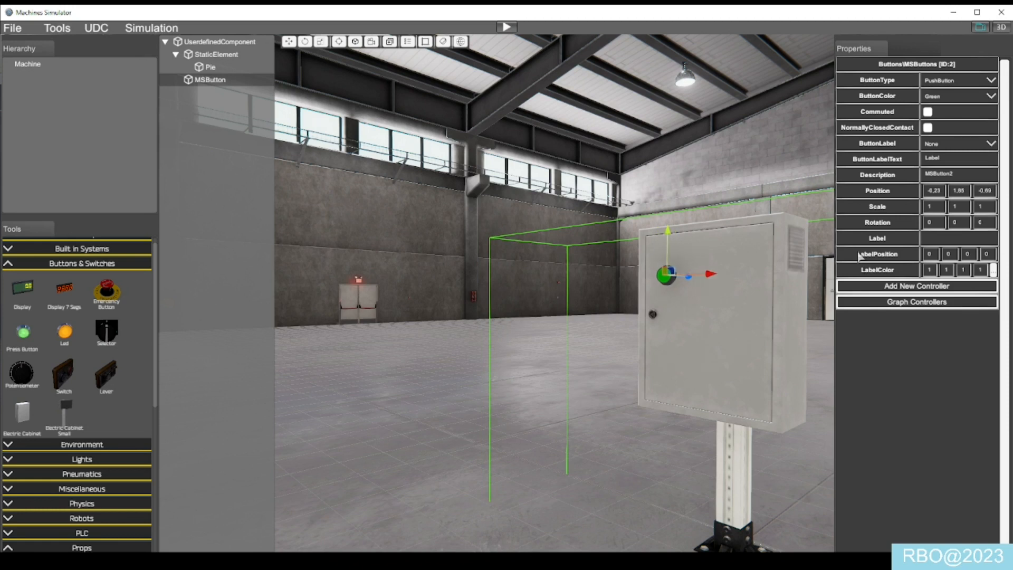
Set the button's description to BTN_Marcha, its label text to Marcha and its label style to Complete.
{"action": "left_click", "coordinate": [959, 179]}
{"action": "type", "text": "BTN_Marcha"}
{"action": "left_click", "coordinate": [965, 161]}
{"action": "type", "text": "Marcha"}
{"action": "left_click", "coordinate": [970, 144]}
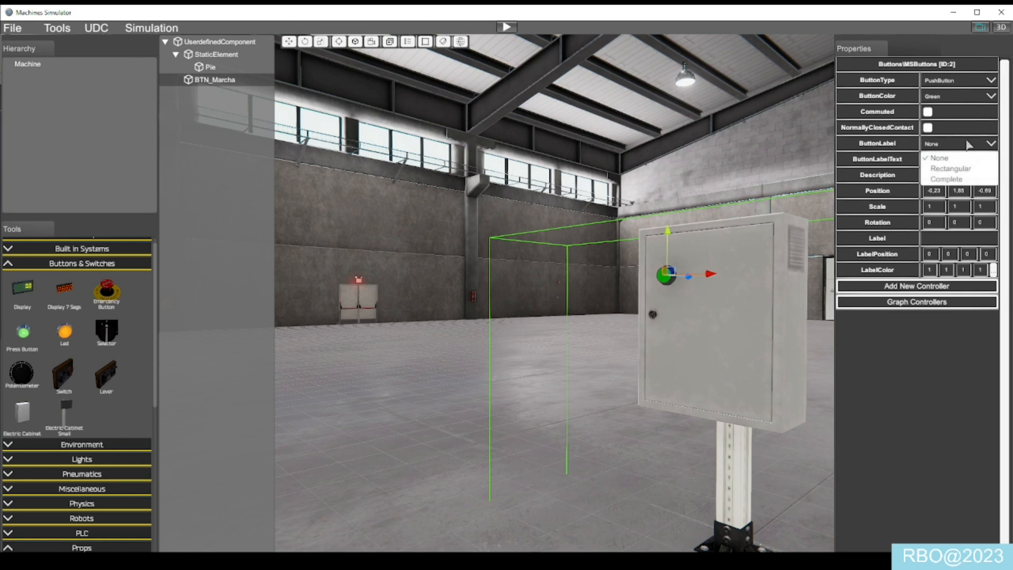
{"action": "left_click", "coordinate": [974, 181]}
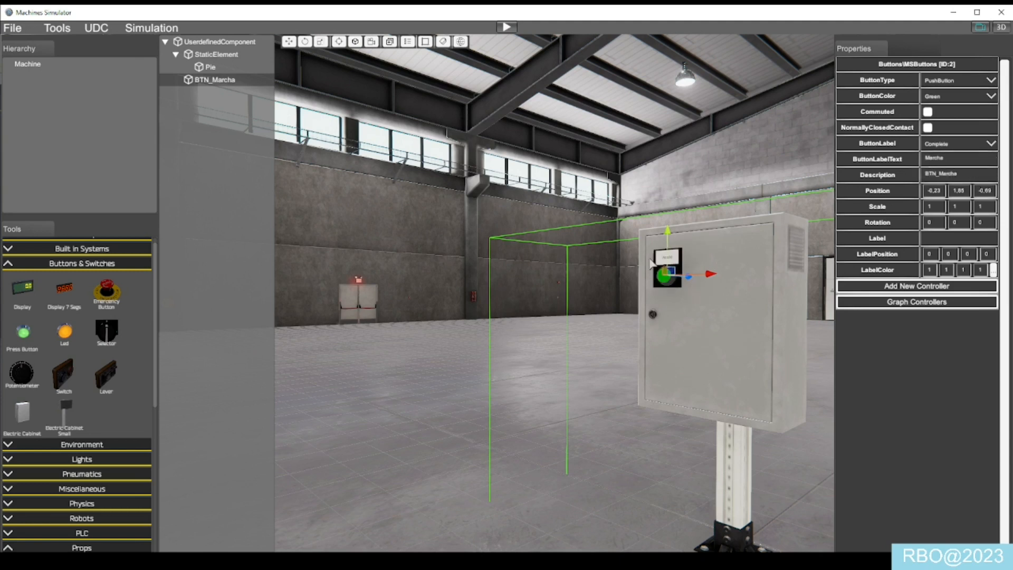
{"action": "scroll", "coordinate": [651, 260], "scroll_direction": "up", "scroll_amount": 2}
{"action": "scroll", "coordinate": [724, 250], "scroll_direction": "up", "scroll_amount": 2}
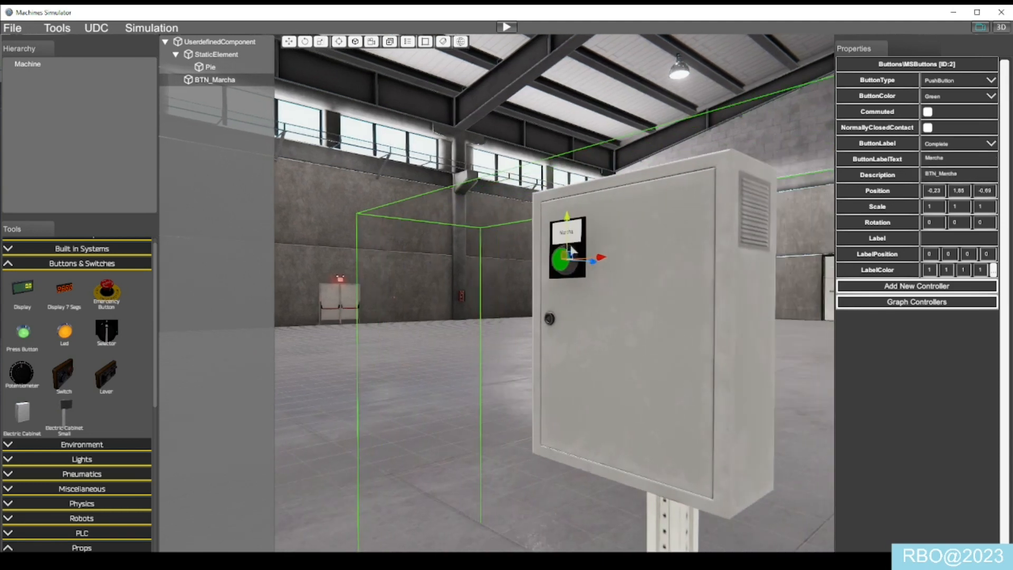
{"action": "scroll", "coordinate": [570, 230], "scroll_direction": "up", "scroll_amount": 2}
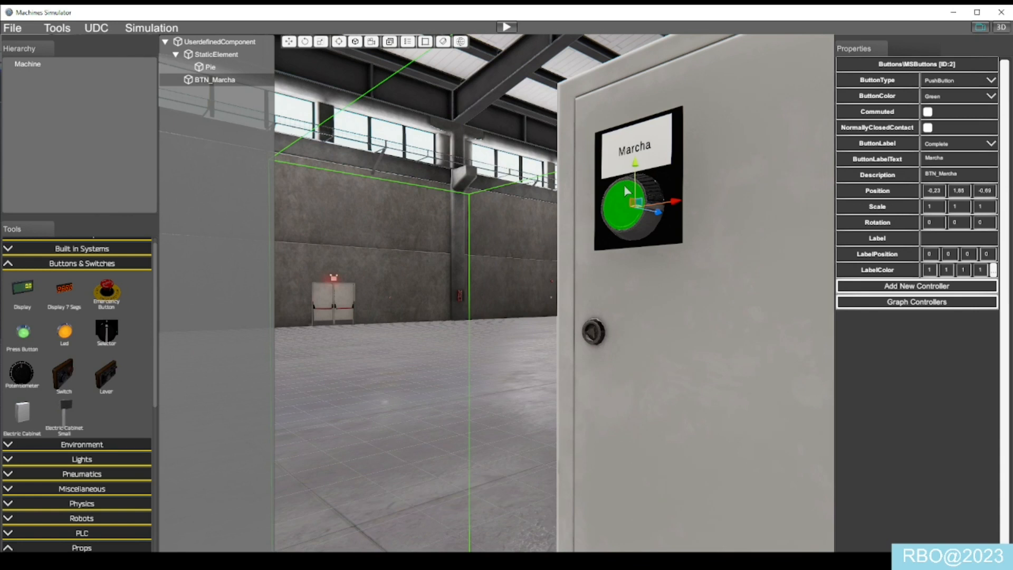
{"action": "scroll", "coordinate": [626, 191], "scroll_direction": "down", "scroll_amount": 4}
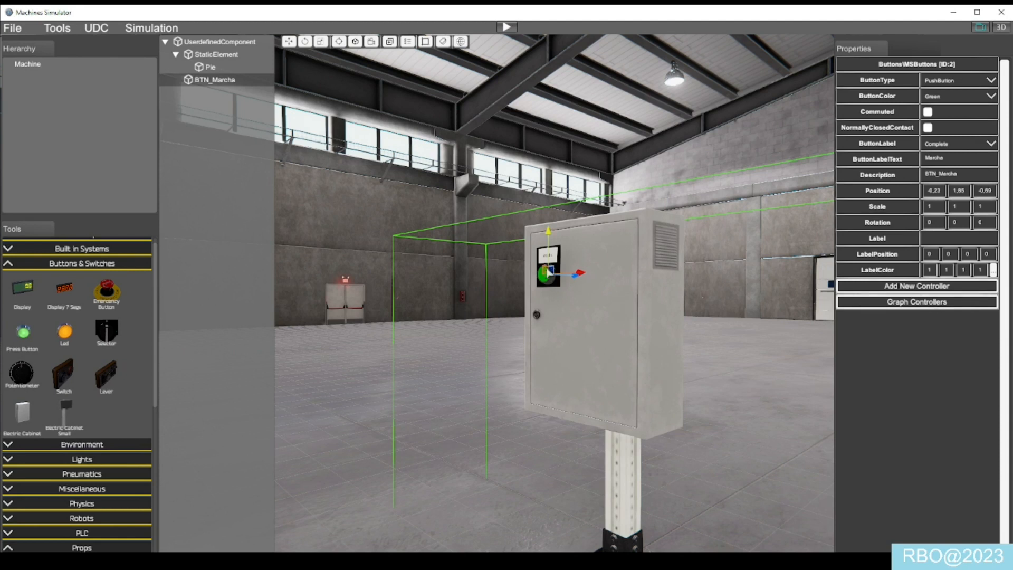
Nest BTN_Marcha under the cabinet and place two copies in a row beside it, at X about 0.02 and 0.25.
{"action": "scroll", "coordinate": [545, 269], "scroll_direction": "up", "scroll_amount": 2}
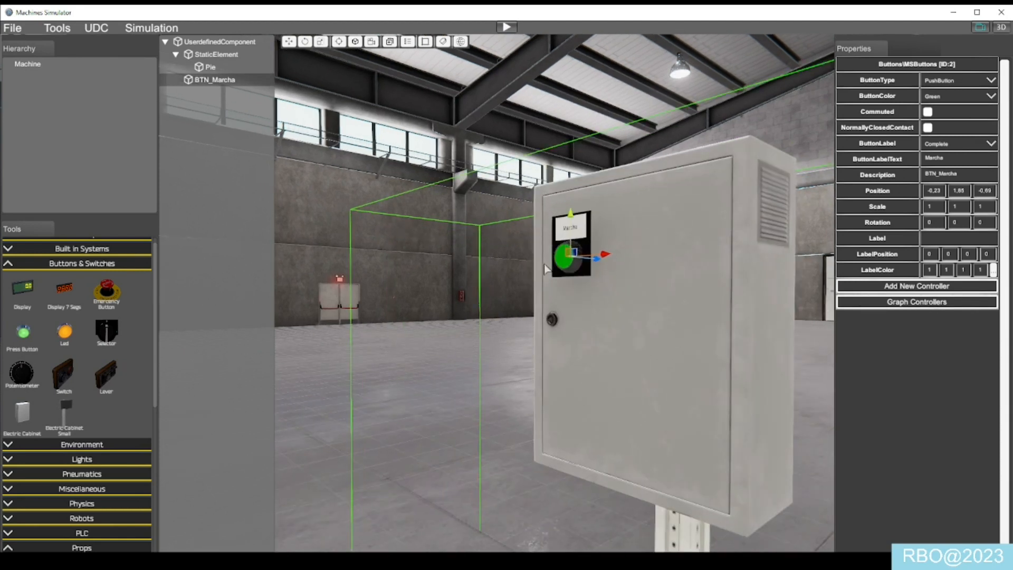
{"action": "left_click_drag", "start_coordinate": [204, 84], "coordinate": [217, 54]}
{"action": "left_click", "coordinate": [390, 41]}
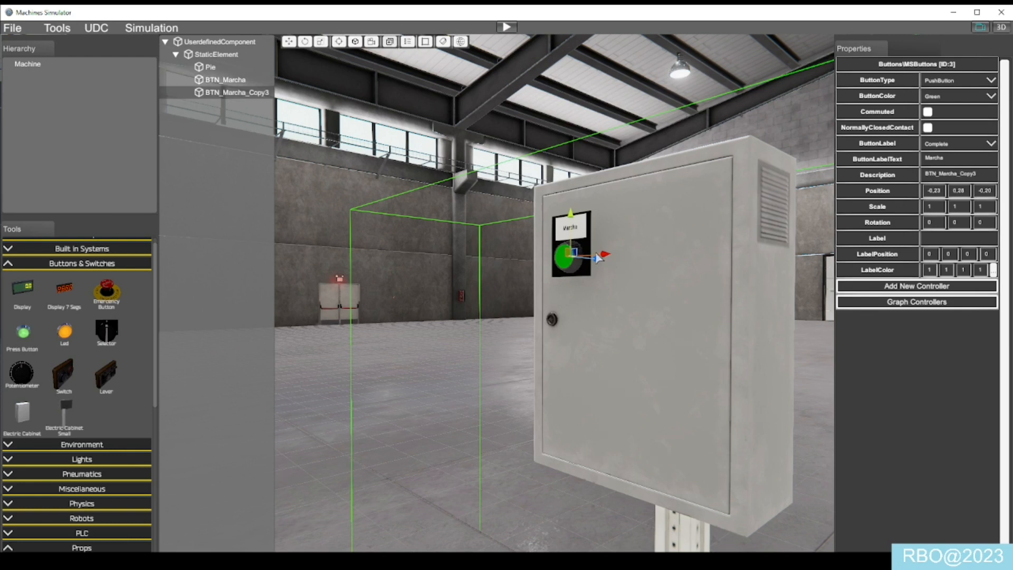
{"action": "left_click_drag", "start_coordinate": [604, 257], "coordinate": [662, 262]}
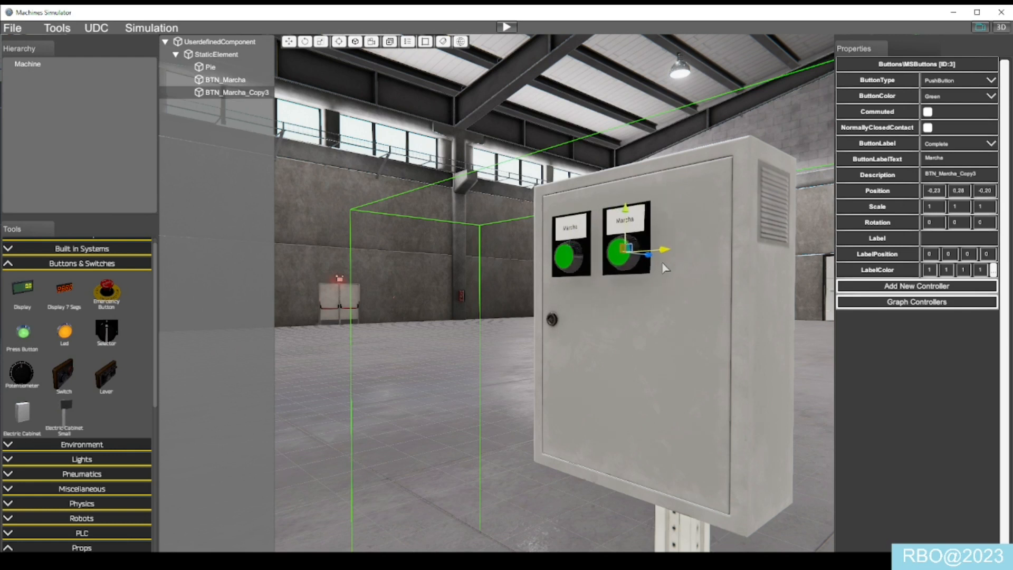
{"action": "left_click", "coordinate": [390, 41]}
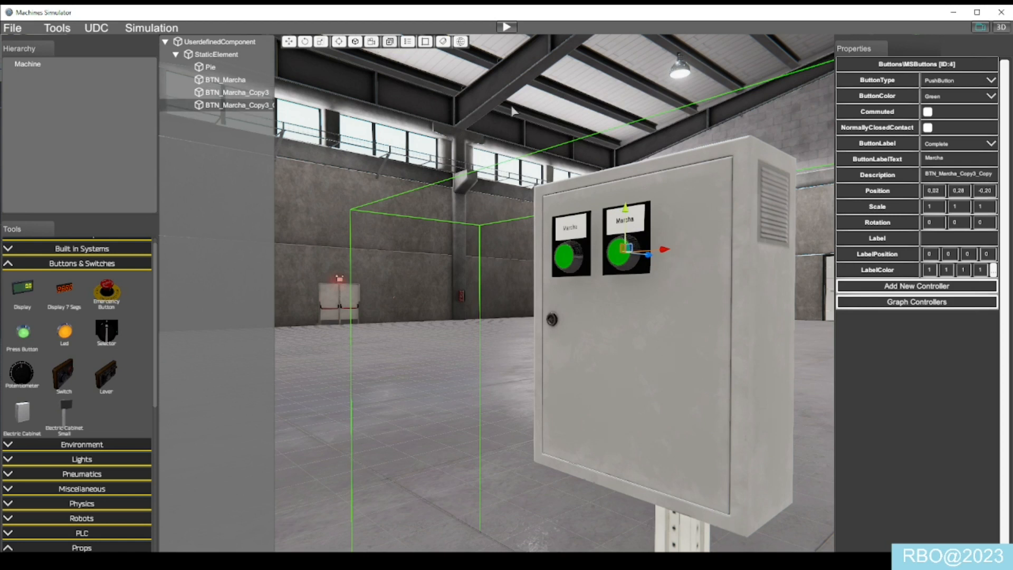
{"action": "left_click_drag", "start_coordinate": [666, 252], "coordinate": [737, 261]}
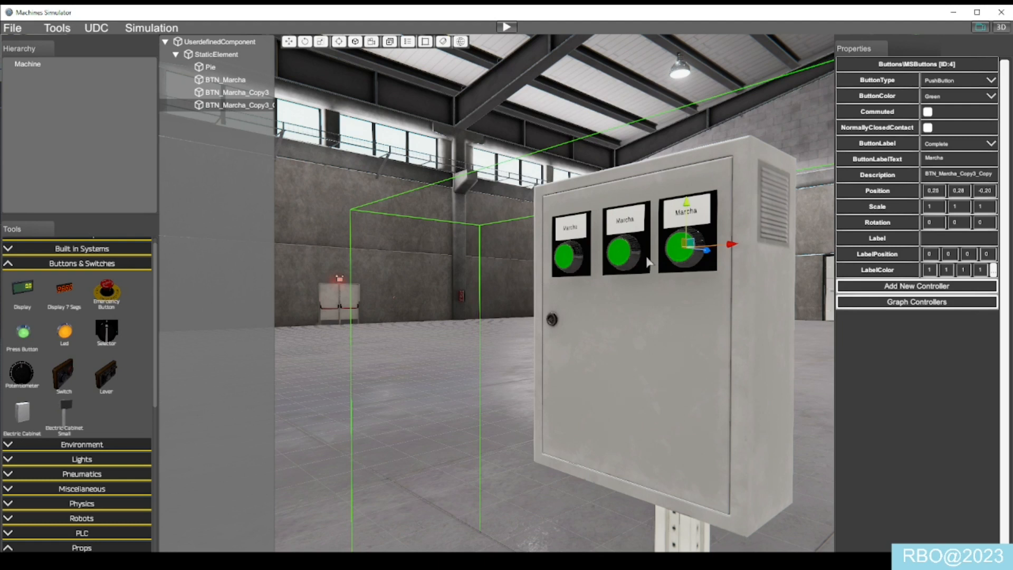
Set the middle button copy's description to BTN_Paro and its label text to Paro.
{"action": "left_click", "coordinate": [230, 93]}
{"action": "left_click", "coordinate": [945, 175]}
{"action": "left_click", "coordinate": [945, 179]}
{"action": "left_click_drag", "start_coordinate": [941, 178], "coordinate": [976, 176]}
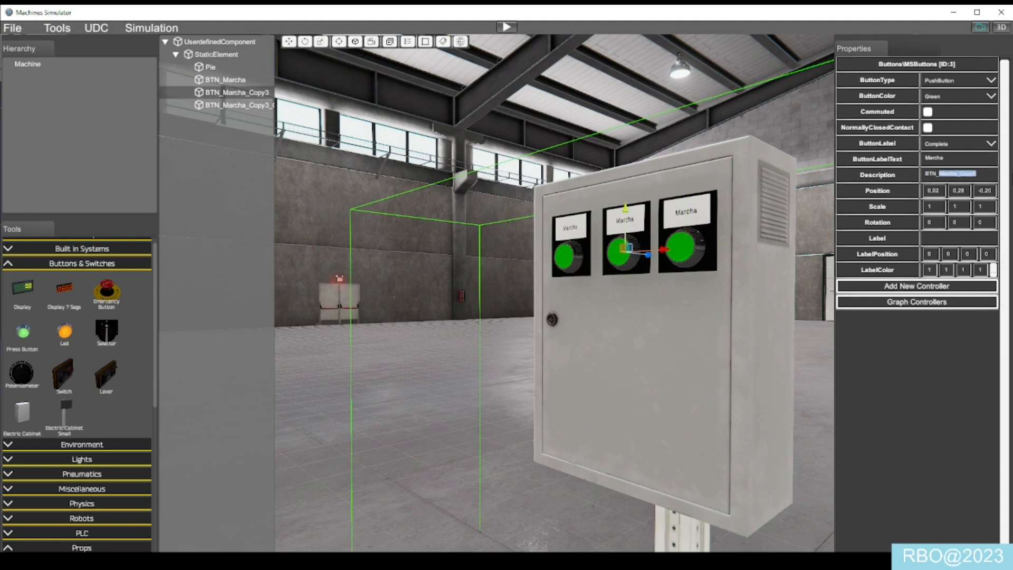
{"action": "type", "text": "Pa"}
{"action": "double_click", "coordinate": [955, 162]}
{"action": "type", "text": "Pa"}
Make BTN_Paro red and enable its normally closed contact.
{"action": "left_click", "coordinate": [989, 96]}
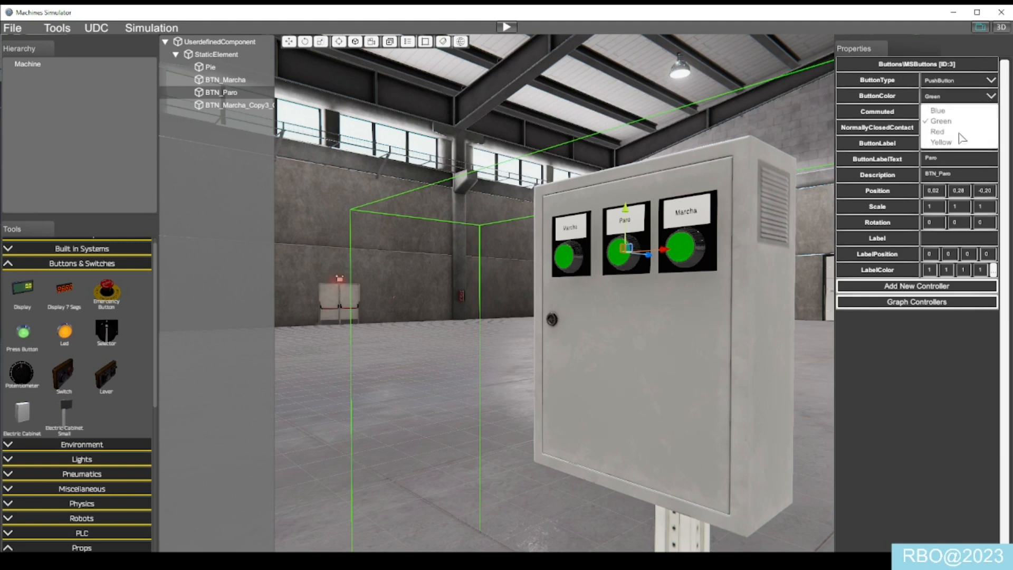
{"action": "left_click", "coordinate": [938, 132]}
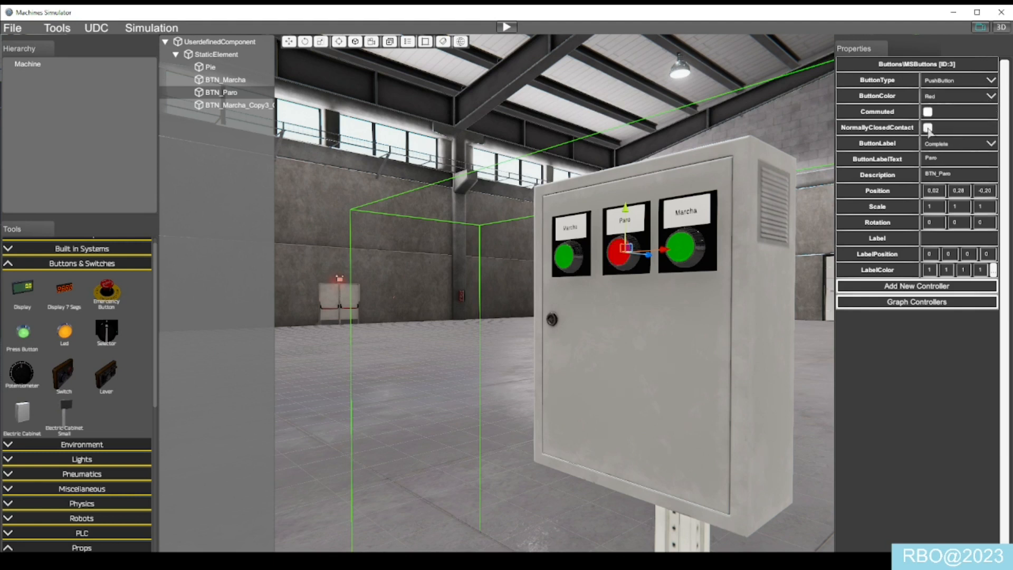
{"action": "left_click", "coordinate": [927, 128]}
Make the remaining button copy yellow, with the label text Reset and the description BTN_Reset.
{"action": "left_click", "coordinate": [237, 106]}
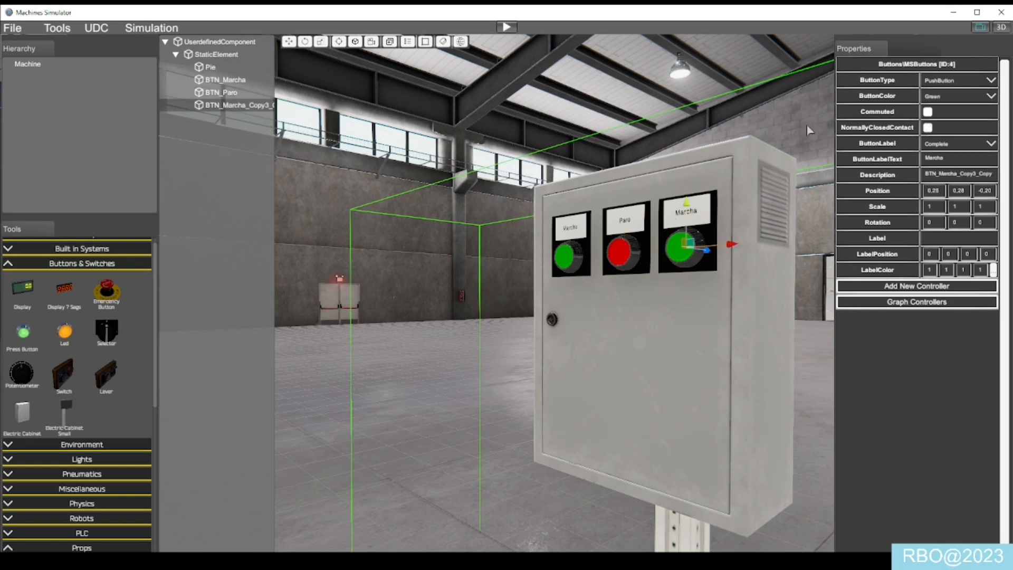
{"action": "left_click", "coordinate": [955, 97]}
{"action": "left_click", "coordinate": [952, 142]}
{"action": "left_click", "coordinate": [948, 159]}
{"action": "type", "text": "Reset"}
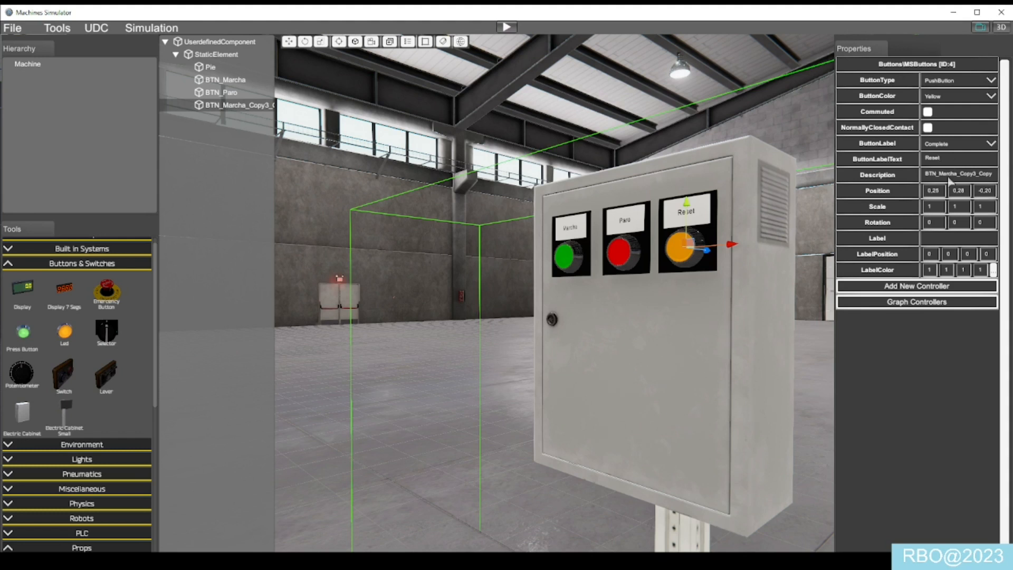
{"action": "left_click_drag", "start_coordinate": [942, 178], "coordinate": [992, 174]}
{"action": "key", "text": "Delete"}
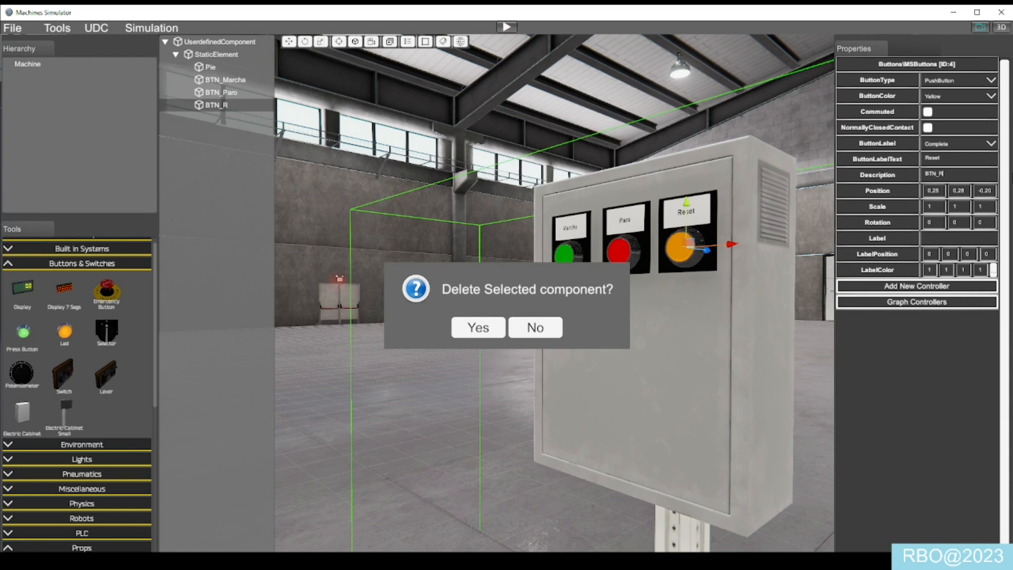
{"action": "left_click", "coordinate": [542, 319]}
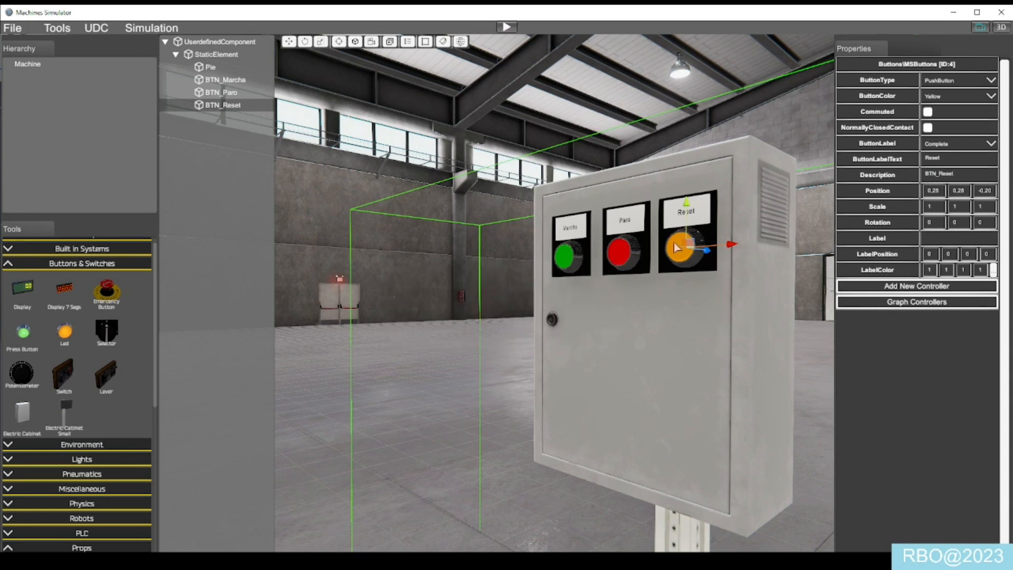
Shift the Paro button slightly toward the Marcha button to even out the spacing of the row.
{"action": "left_click", "coordinate": [454, 243]}
{"action": "left_click", "coordinate": [672, 251]}
{"action": "left_click", "coordinate": [620, 257]}
{"action": "left_click_drag", "start_coordinate": [664, 250], "coordinate": [662, 252]}
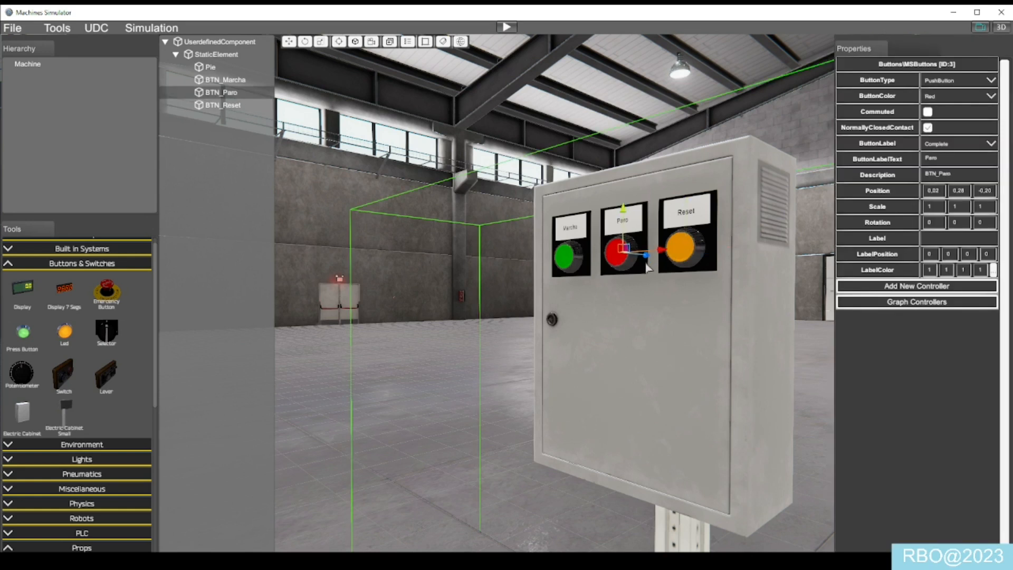
Add an emergency button and place it on the cabinet door below the pushbuttons at about X 0, Y 1.57, Z -0.70.
{"action": "scroll", "coordinate": [649, 268], "scroll_direction": "down", "scroll_amount": 3}
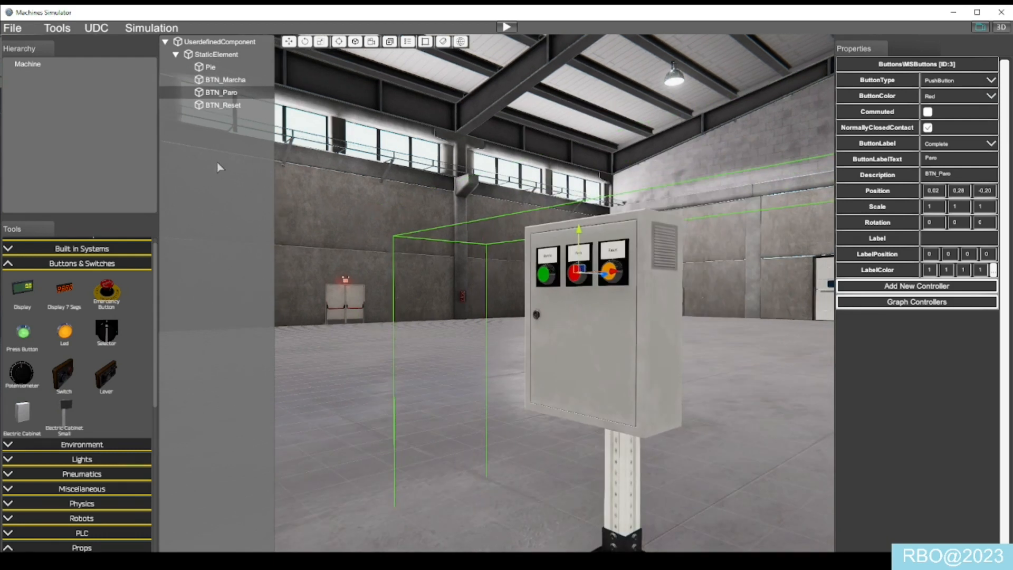
{"action": "left_click", "coordinate": [111, 299]}
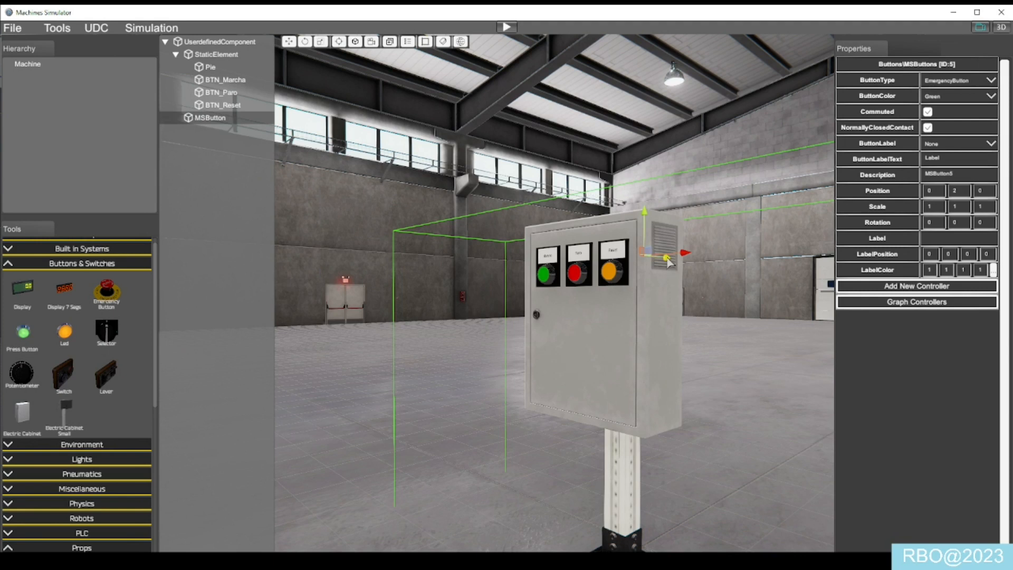
{"action": "left_click_drag", "start_coordinate": [671, 264], "coordinate": [535, 247]}
{"action": "left_click_drag", "start_coordinate": [512, 201], "coordinate": [598, 330]}
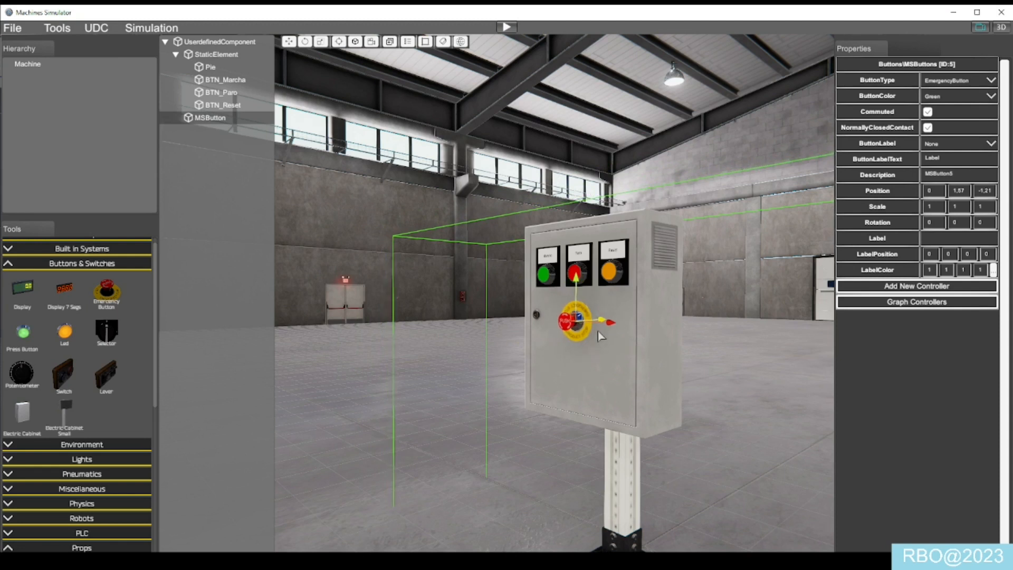
{"action": "scroll", "coordinate": [579, 336], "scroll_direction": "up", "scroll_amount": 1}
Set the emergency button's description and label to Emergencia and its button label style to Complete.
{"action": "left_click", "coordinate": [958, 176]}
{"action": "type", "text": "Emergencia"}
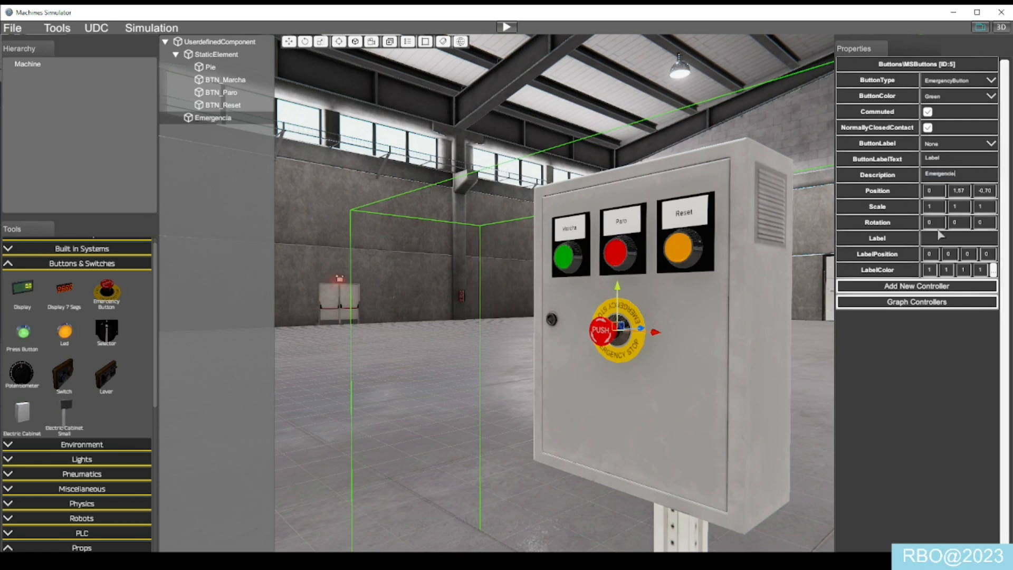
{"action": "left_click", "coordinate": [983, 146]}
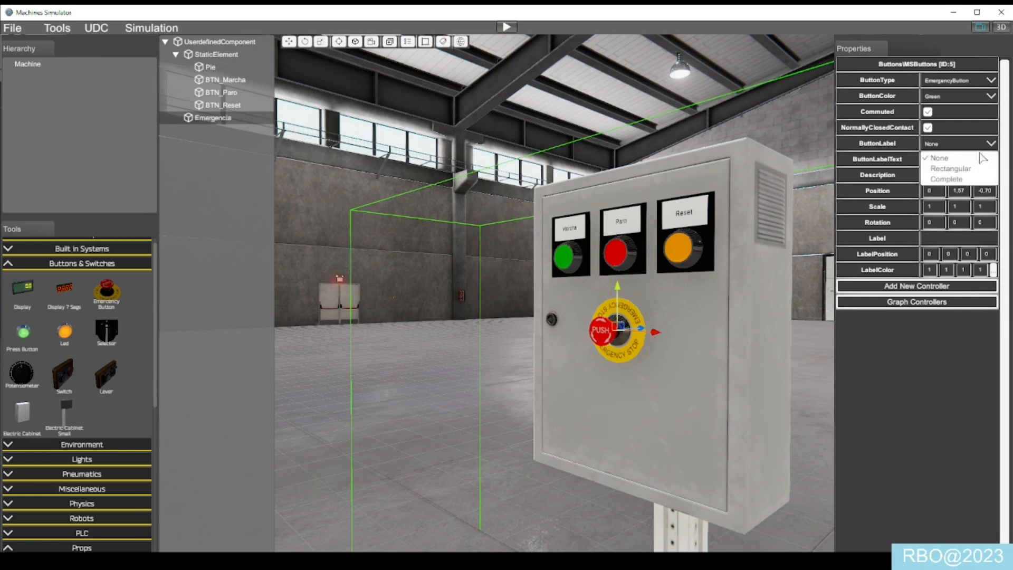
{"action": "left_click", "coordinate": [971, 179]}
{"action": "left_click", "coordinate": [945, 241]}
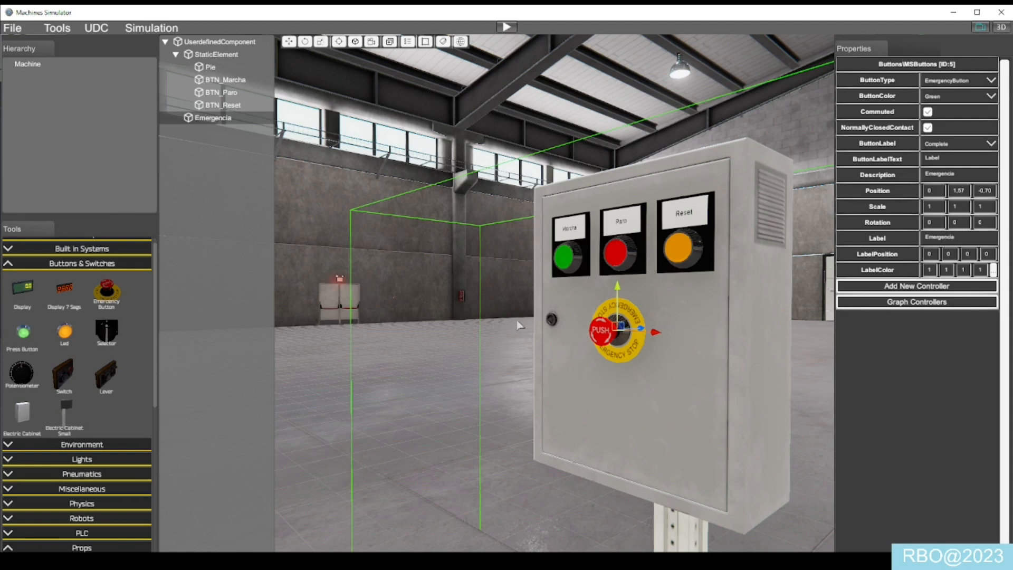
{"action": "left_click", "coordinate": [453, 312]}
{"action": "left_click", "coordinate": [628, 342]}
{"action": "key", "text": "ctrl+1"}
{"action": "left_click", "coordinate": [929, 113]}
{"action": "left_click_drag", "start_coordinate": [875, 101], "coordinate": [902, 161]}
{"action": "key", "text": "Escape"}
{"action": "left_click", "coordinate": [264, 80]}
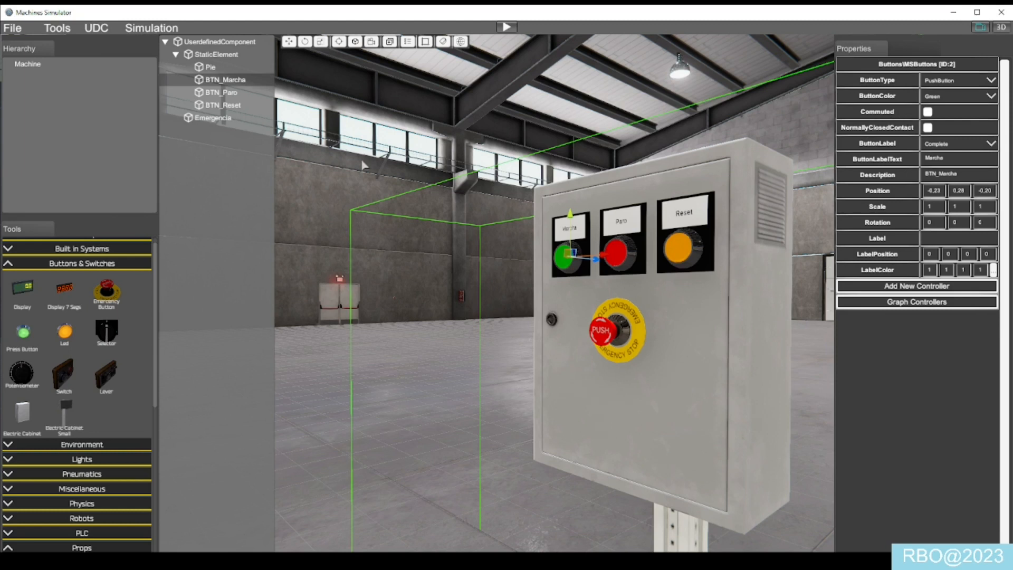
Nest Emergencia under the StaticElement cabinet and add a selector on the door beside it at about X 0.23, Y 1.56.
{"action": "left_click", "coordinate": [207, 118]}
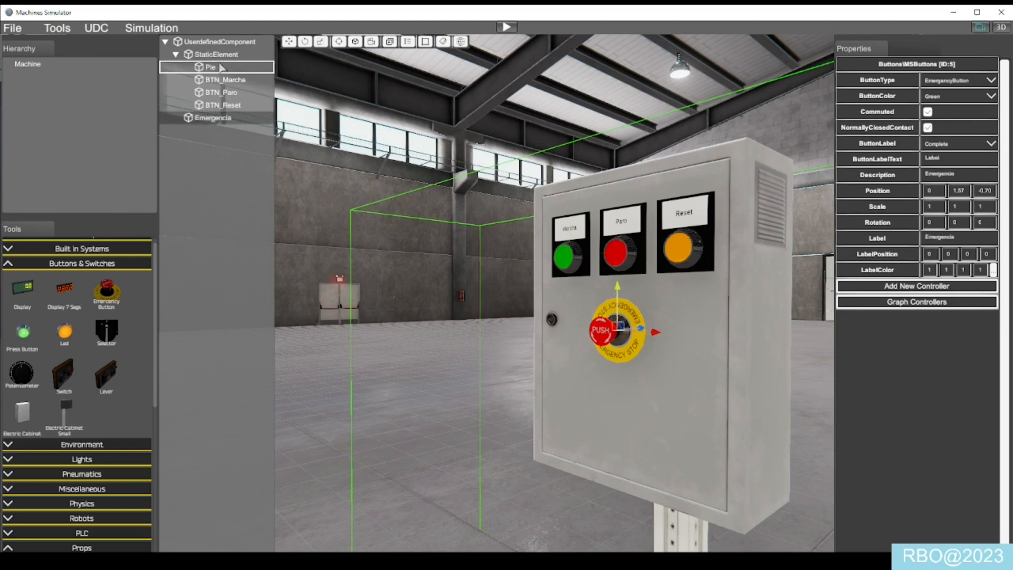
{"action": "left_click_drag", "start_coordinate": [222, 57], "coordinate": [222, 58]}
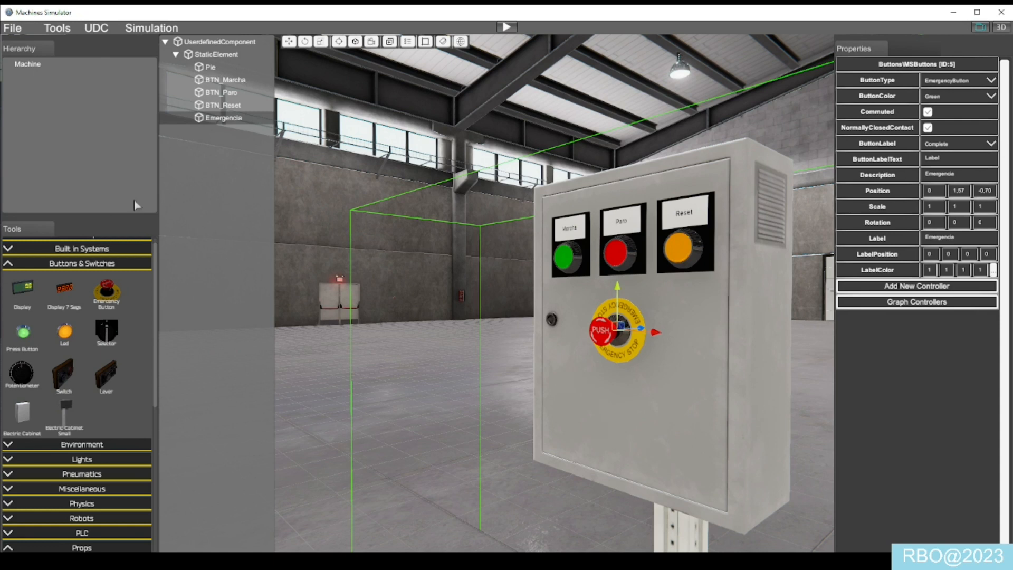
{"action": "left_click", "coordinate": [115, 342]}
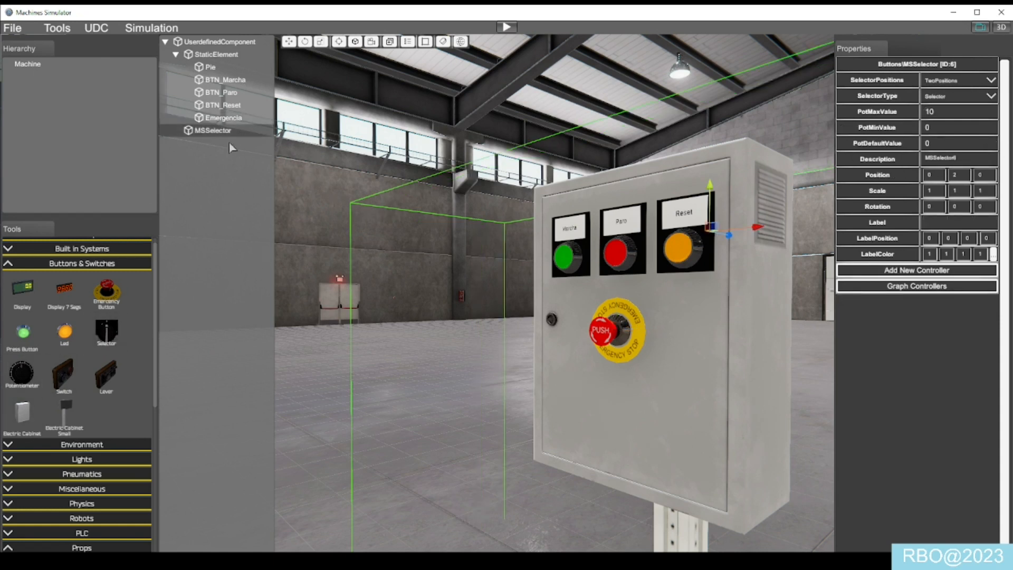
{"action": "left_click_drag", "start_coordinate": [727, 237], "coordinate": [590, 240]}
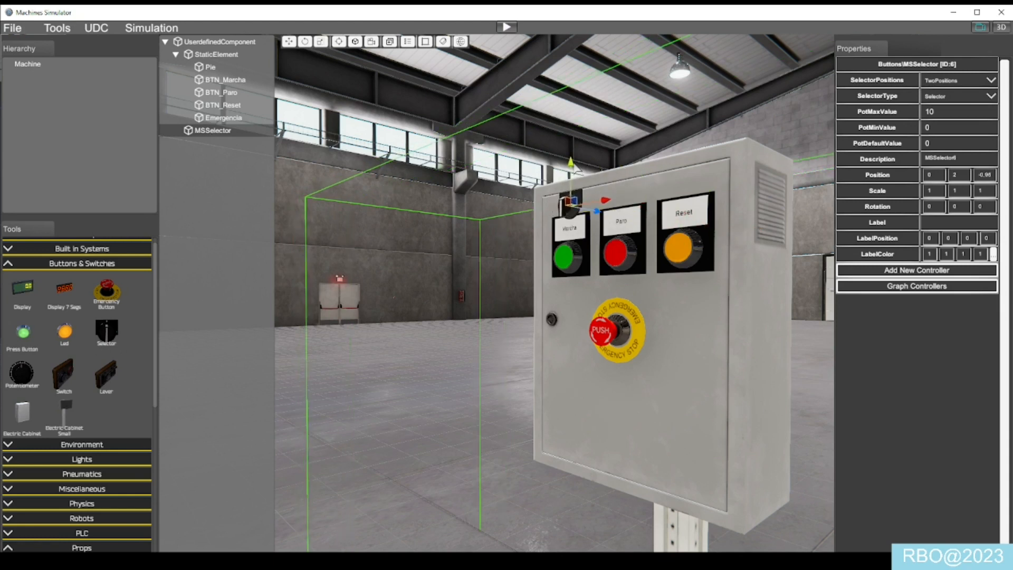
{"action": "left_click_drag", "start_coordinate": [572, 167], "coordinate": [580, 300]}
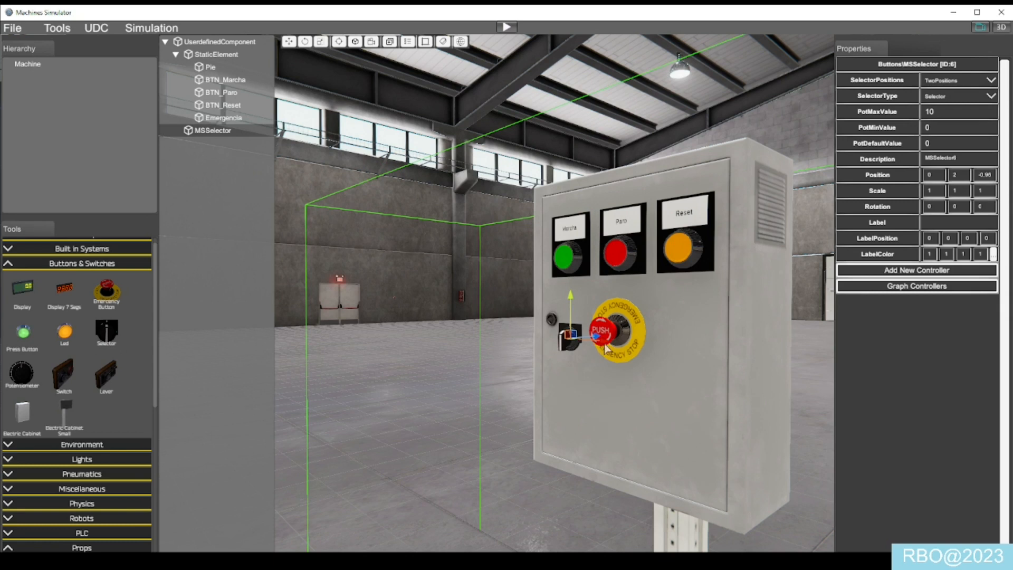
{"action": "left_click_drag", "start_coordinate": [620, 349], "coordinate": [724, 344]}
Scale the selector to 1.75 on all three axes.
{"action": "left_click", "coordinate": [937, 194]}
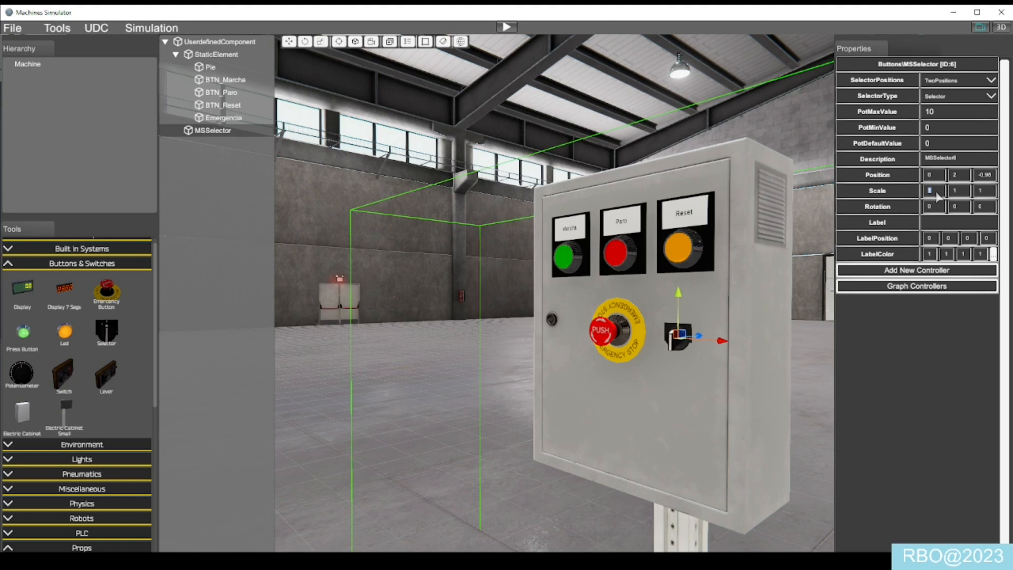
{"action": "type", "text": "1.7"}
{"action": "key", "text": "Return"}
{"action": "key", "text": "ctrl+c"}
{"action": "left_click", "coordinate": [955, 194]}
{"action": "key", "text": "ctrl+v"}
{"action": "left_click", "coordinate": [985, 193]}
{"action": "key", "text": "ctrl+v"}
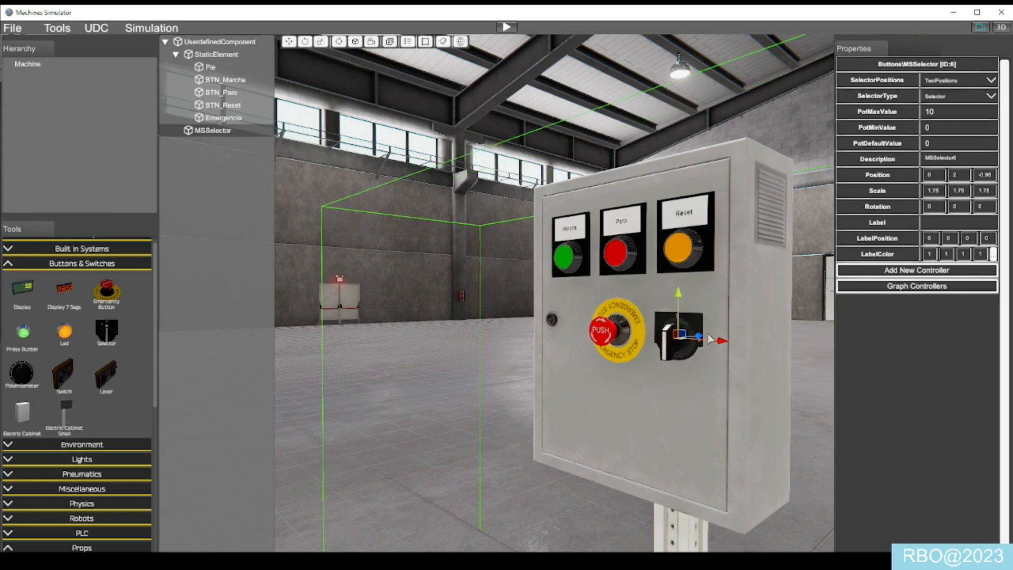
Nest MSSelector under the StaticElement cabinet and set the cabinet's description to Cuadro.
{"action": "scroll", "coordinate": [639, 292], "scroll_direction": "down", "scroll_amount": 5}
{"action": "scroll", "coordinate": [637, 294], "scroll_direction": "up", "scroll_amount": 3}
{"action": "left_click_drag", "start_coordinate": [631, 310], "coordinate": [638, 303]}
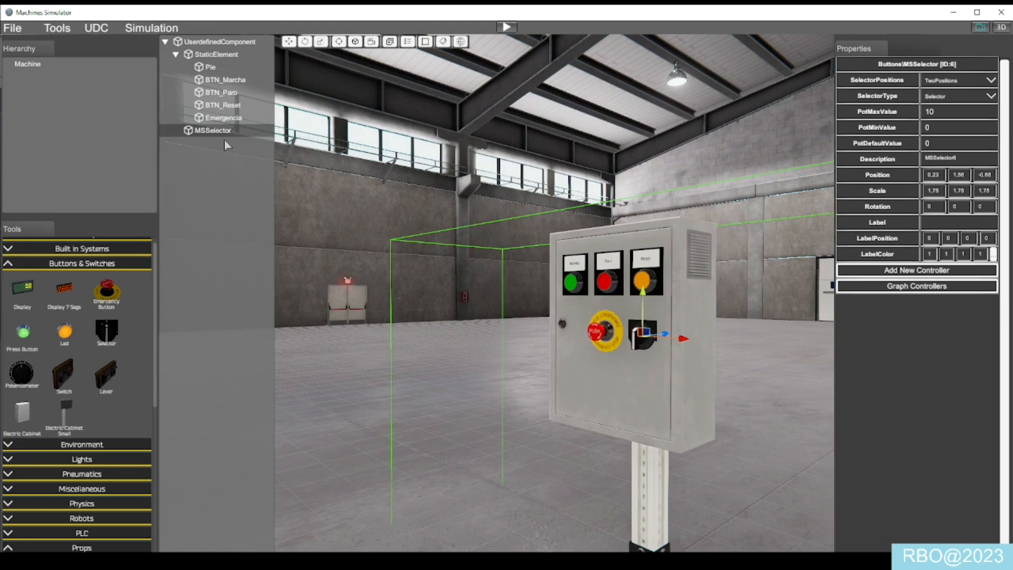
{"action": "left_click_drag", "start_coordinate": [221, 136], "coordinate": [210, 55]}
{"action": "left_click", "coordinate": [213, 55]}
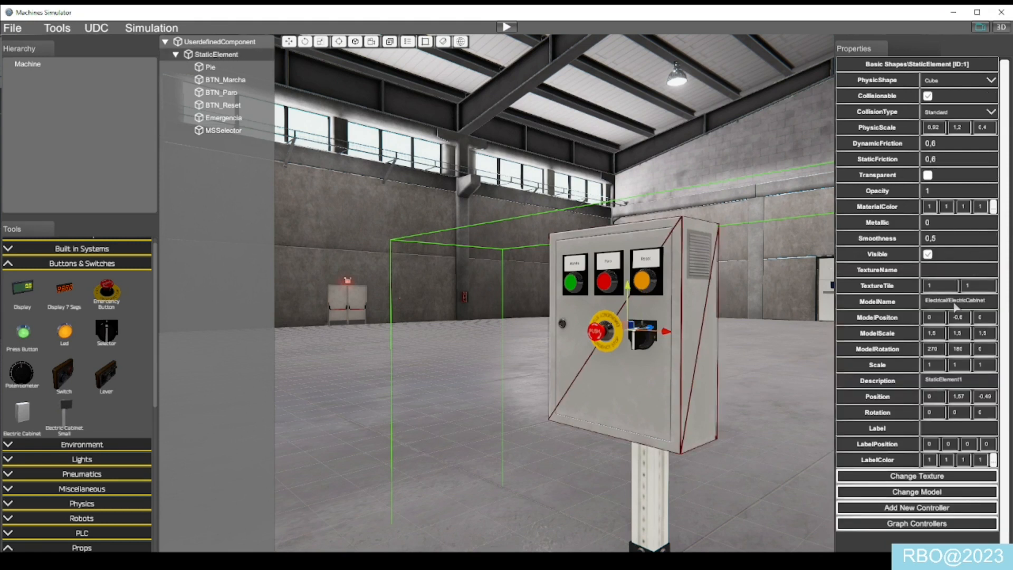
{"action": "left_click", "coordinate": [963, 381]}
{"action": "type", "text": "Cuadro"}
Check the selector's available position options, keeping TwoPositions.
{"action": "left_click", "coordinate": [621, 353]}
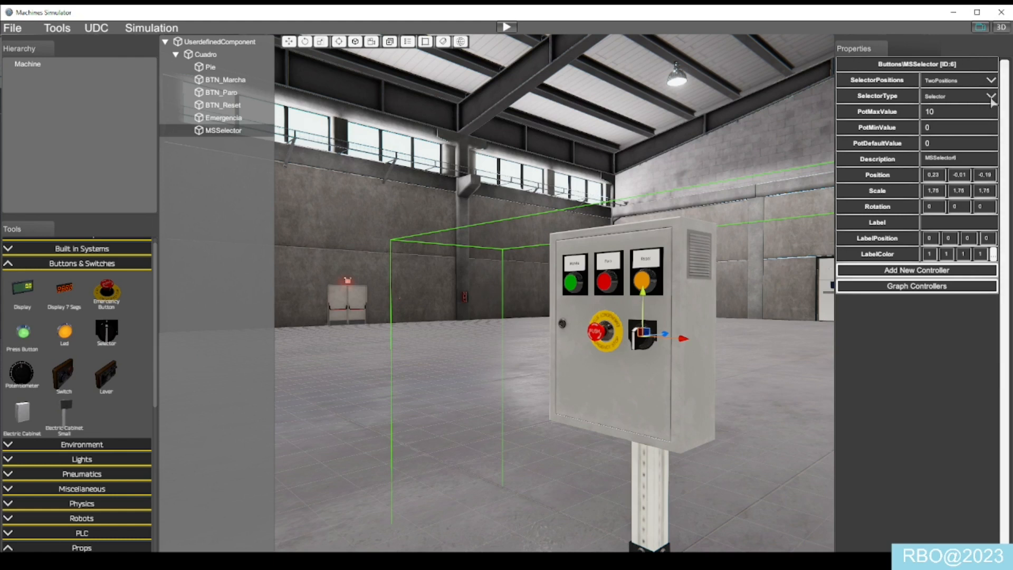
{"action": "left_click", "coordinate": [992, 80]}
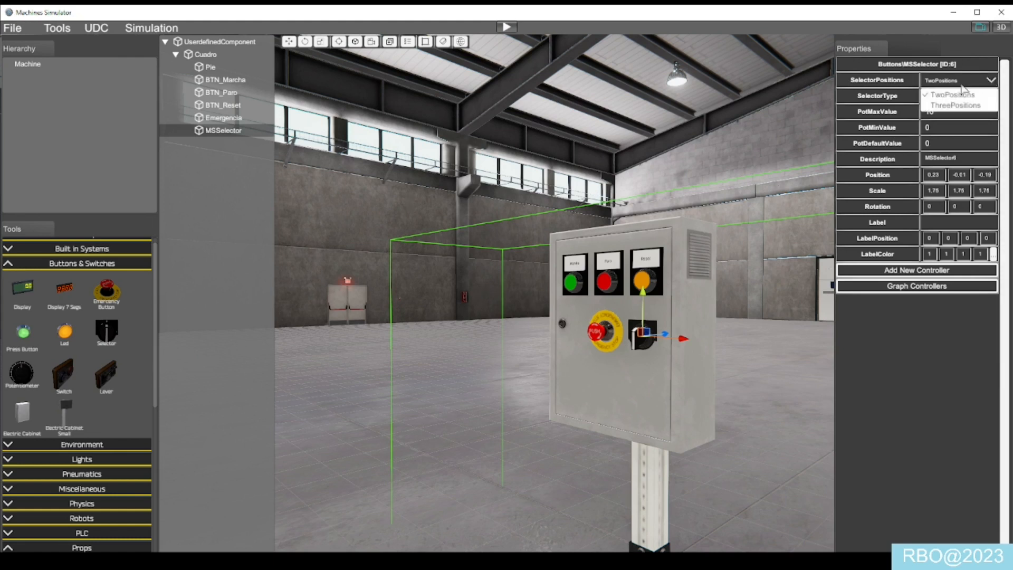
{"action": "key", "text": "Escape"}
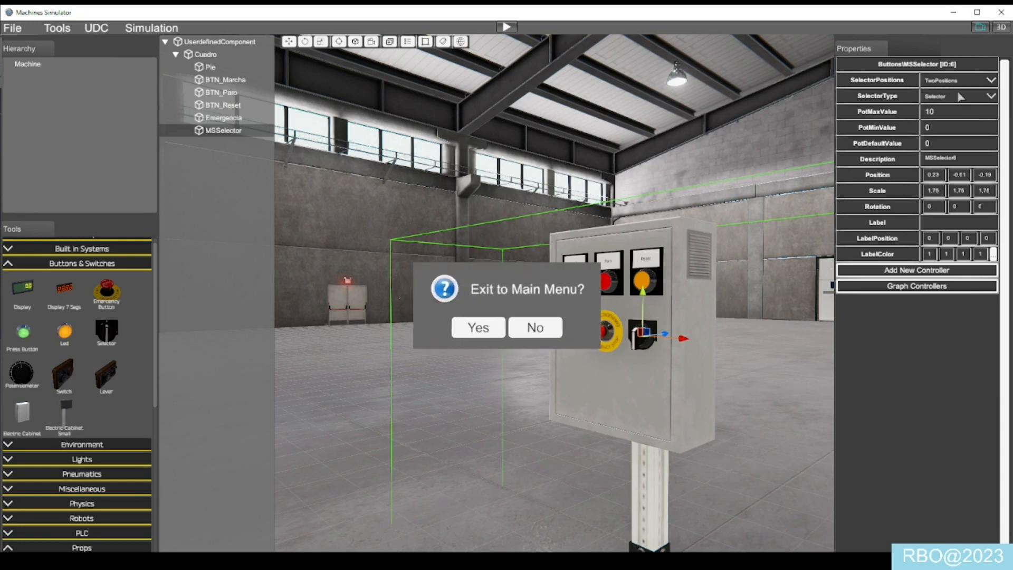
{"action": "left_click", "coordinate": [535, 327]}
{"action": "left_click", "coordinate": [786, 280]}
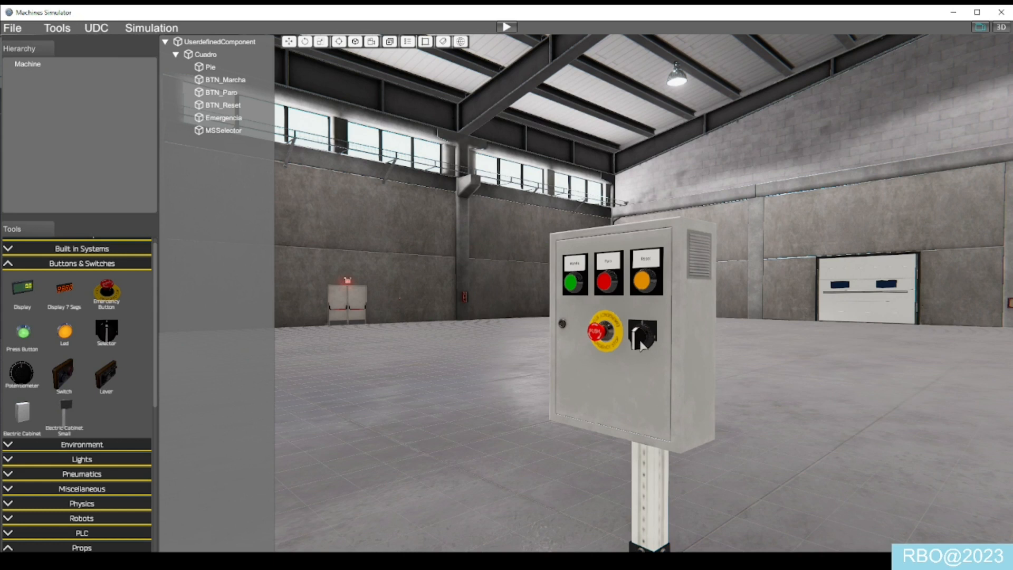
Add a display and place it on the cabinet door's lower left at about X -0.24, Y 1.21, Z -0.69.
{"action": "left_click", "coordinate": [34, 292]}
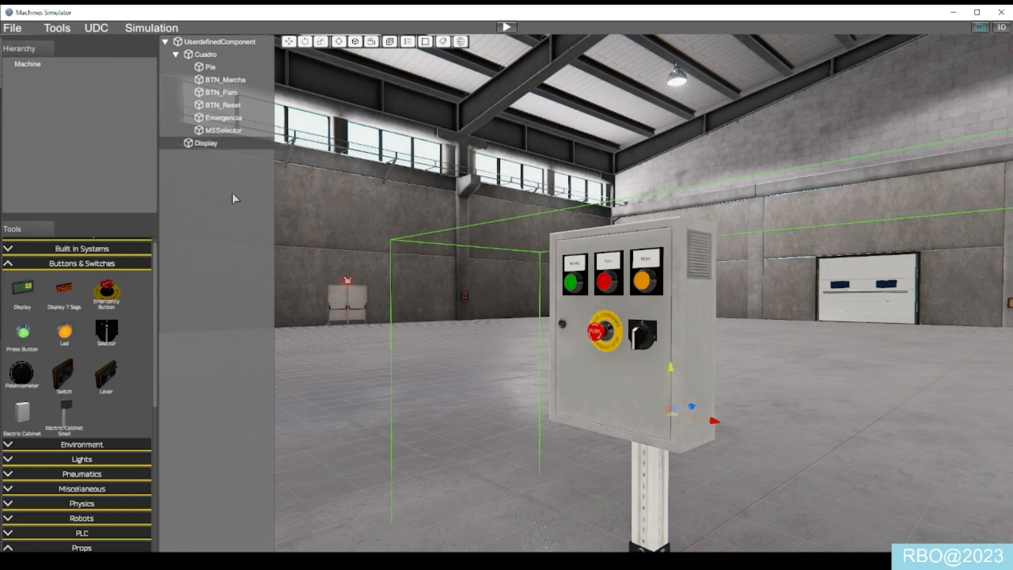
{"action": "left_click_drag", "start_coordinate": [713, 419], "coordinate": [607, 449]}
{"action": "left_click_drag", "start_coordinate": [572, 407], "coordinate": [577, 354]}
{"action": "mouse_move", "coordinate": [598, 393]}
{"action": "left_mouse_down"}
{"action": "mouse_move", "coordinate": [631, 380]}
{"action": "mouse_move", "coordinate": [614, 390]}
{"action": "left_mouse_up"}
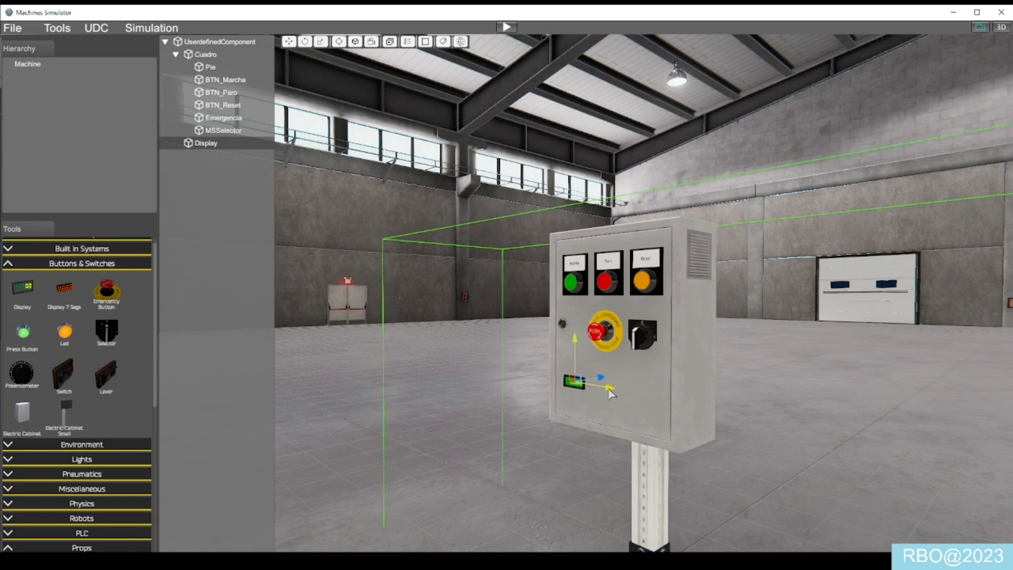
{"action": "left_click_drag", "start_coordinate": [577, 343], "coordinate": [571, 400]}
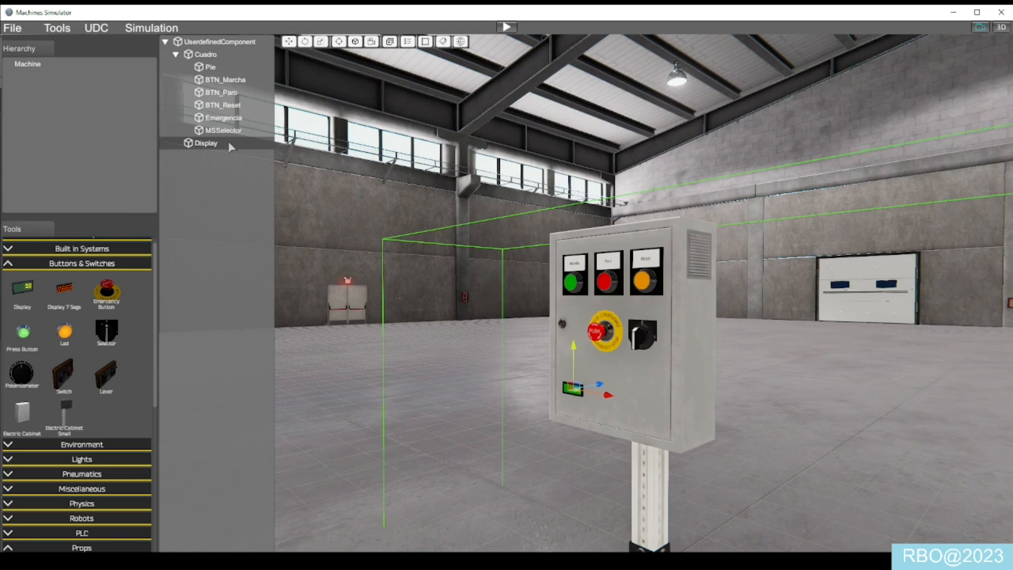
Scale the display to 3 on all three axes and shift it to about X -0.18.
{"action": "left_click", "coordinate": [211, 143]}
{"action": "left_click", "coordinate": [933, 113]}
{"action": "type", "text": "3"}
{"action": "left_click", "coordinate": [959, 111]}
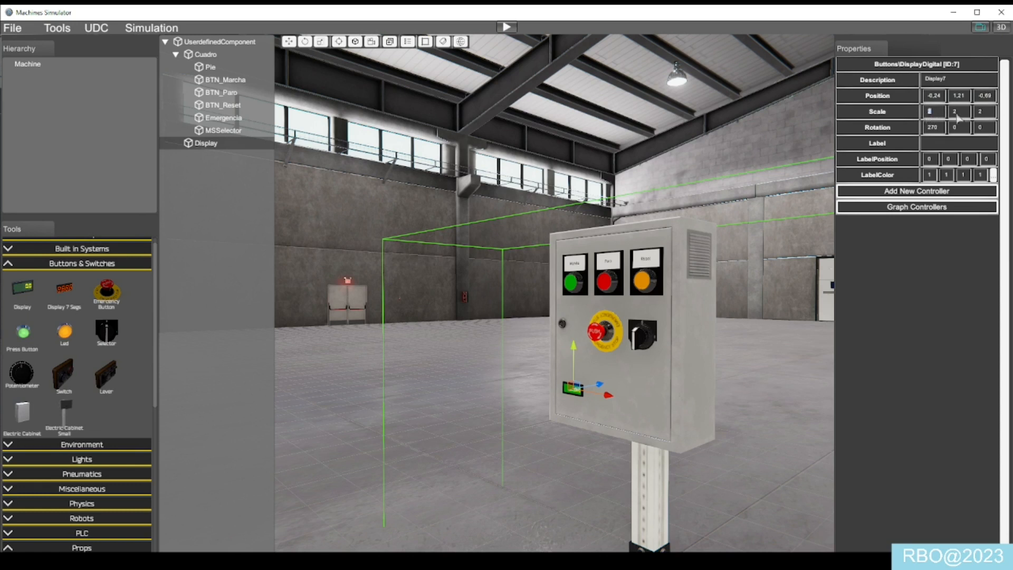
{"action": "type", "text": "3"}
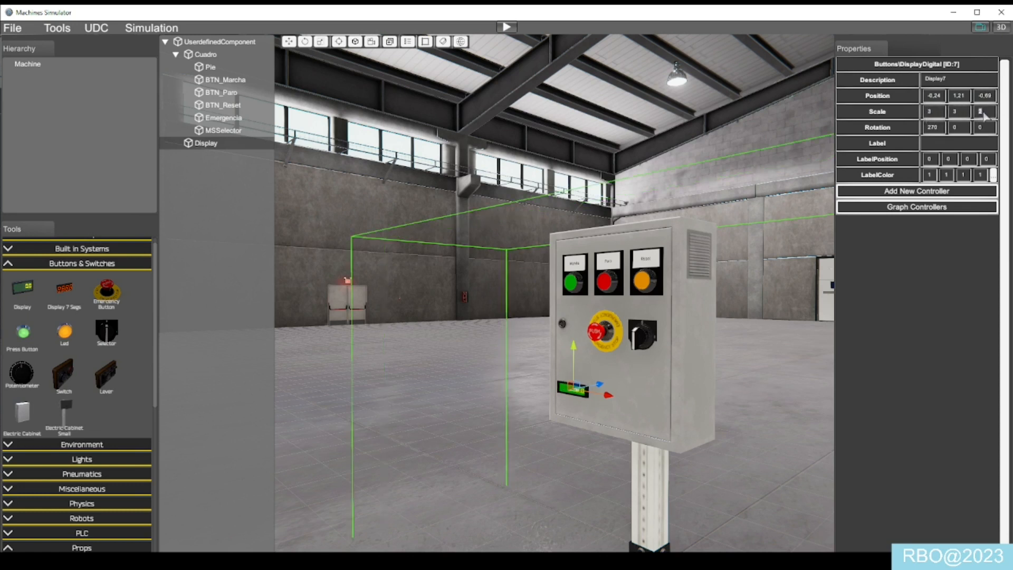
{"action": "left_click", "coordinate": [983, 112]}
{"action": "type", "text": "3"}
{"action": "left_click_drag", "start_coordinate": [609, 395], "coordinate": [616, 397]}
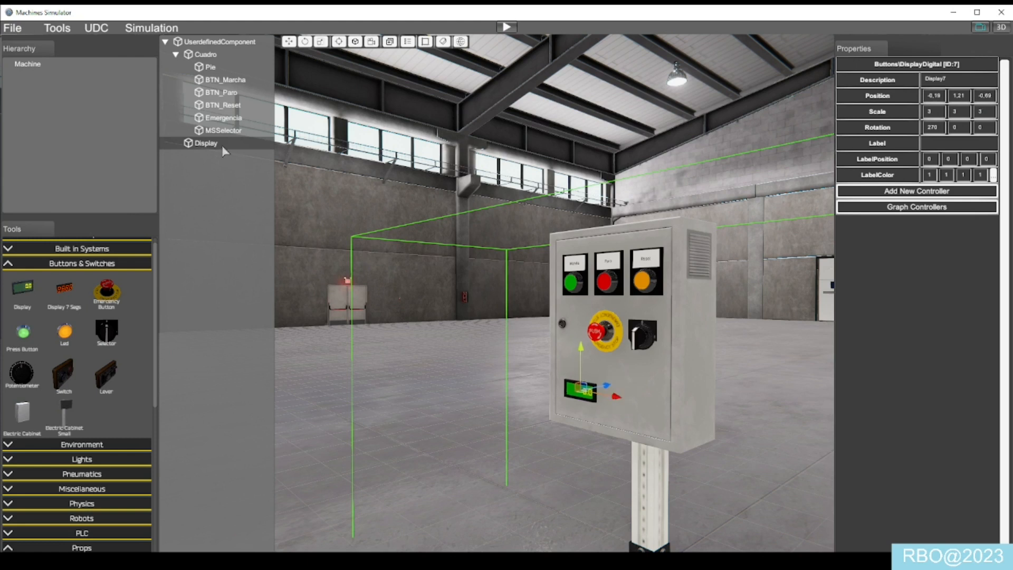
Set the display's description and label to Display1.
{"action": "left_click", "coordinate": [958, 80]}
{"action": "type", "text": "Display1"}
{"action": "left_click", "coordinate": [956, 145]}
{"action": "type", "text": "Display1"}
Nest Display1 under Cuadro and duplicate it.
{"action": "left_click_drag", "start_coordinate": [224, 143], "coordinate": [239, 64]}
{"action": "left_click", "coordinate": [390, 42]}
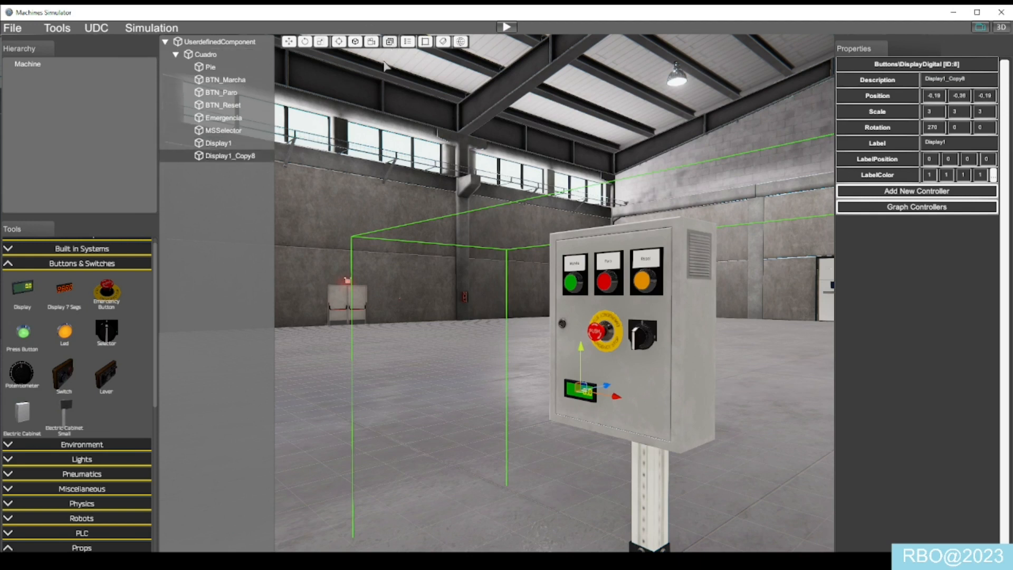
Set the duplicated display's description and label to Display2 and move it to the cabinet door's lower right.
{"action": "left_click", "coordinate": [947, 82]}
{"action": "left_click", "coordinate": [947, 81]}
{"action": "left_click_drag", "start_coordinate": [946, 81], "coordinate": [1010, 83]}
{"action": "key", "text": "Delete"}
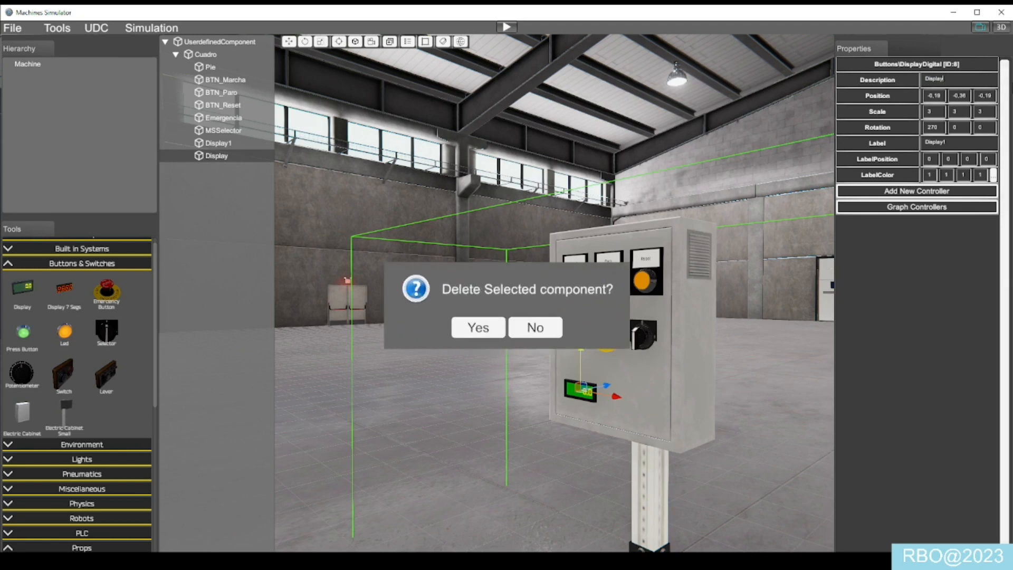
{"action": "left_click", "coordinate": [535, 327]}
{"action": "left_click", "coordinate": [972, 144]}
{"action": "key", "text": "End"}
{"action": "key", "text": "BackSpace"}
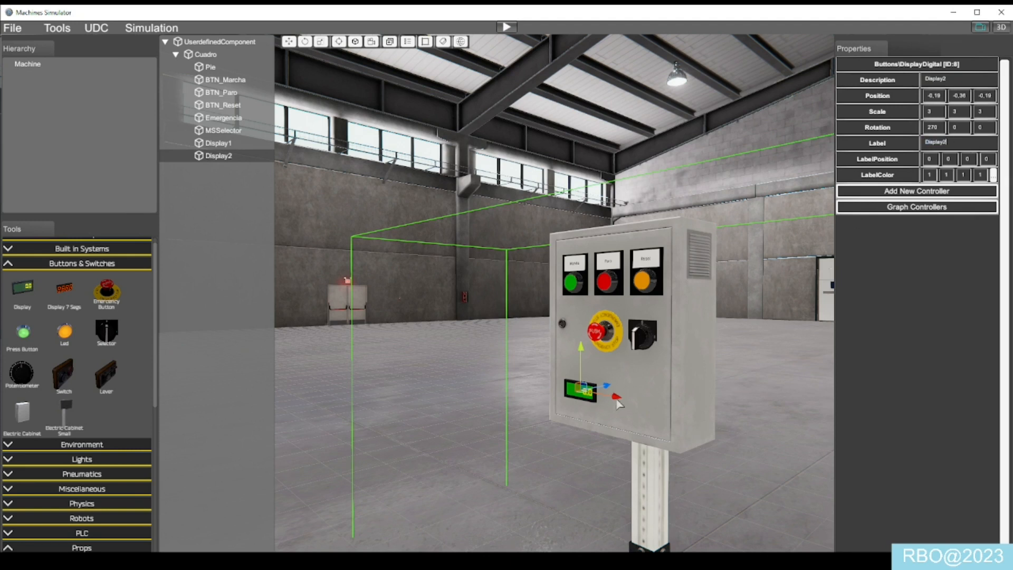
{"action": "left_click_drag", "start_coordinate": [624, 406], "coordinate": [679, 414]}
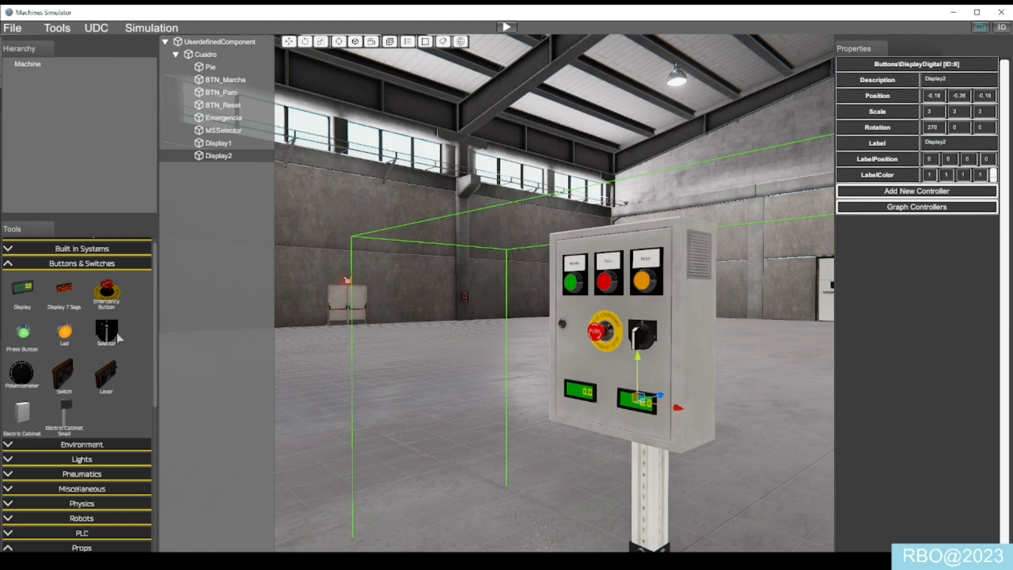
Add a potentiometer and place it between the two displays on the door at about X 0, Y 1.21, Z -0.70.
{"action": "left_click", "coordinate": [22, 373]}
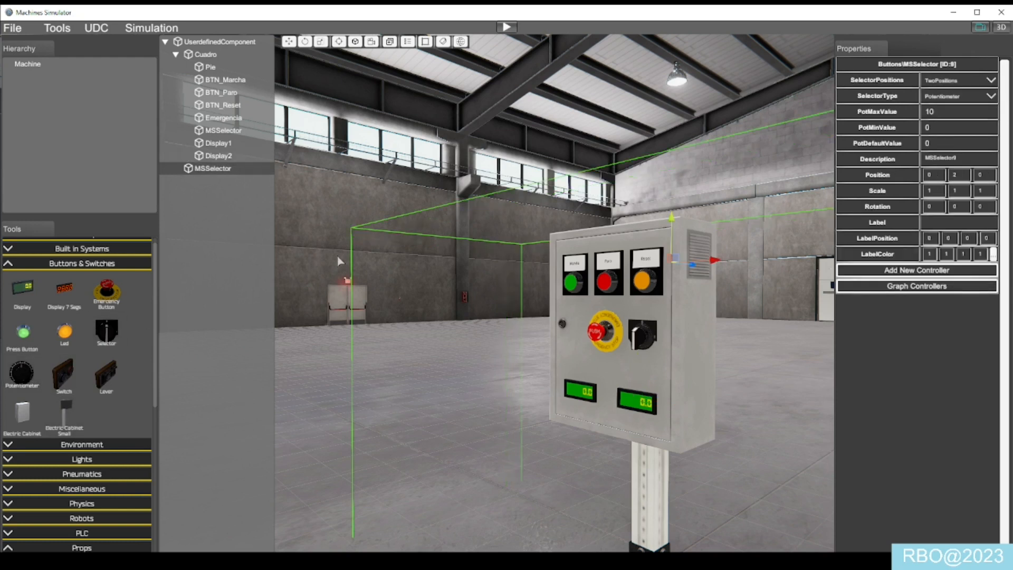
{"action": "left_click_drag", "start_coordinate": [691, 269], "coordinate": [540, 363]}
{"action": "left_click_drag", "start_coordinate": [571, 401], "coordinate": [641, 389]}
{"action": "left_click_drag", "start_coordinate": [606, 346], "coordinate": [606, 357]}
{"action": "left_click_drag", "start_coordinate": [611, 473], "coordinate": [233, 304]}
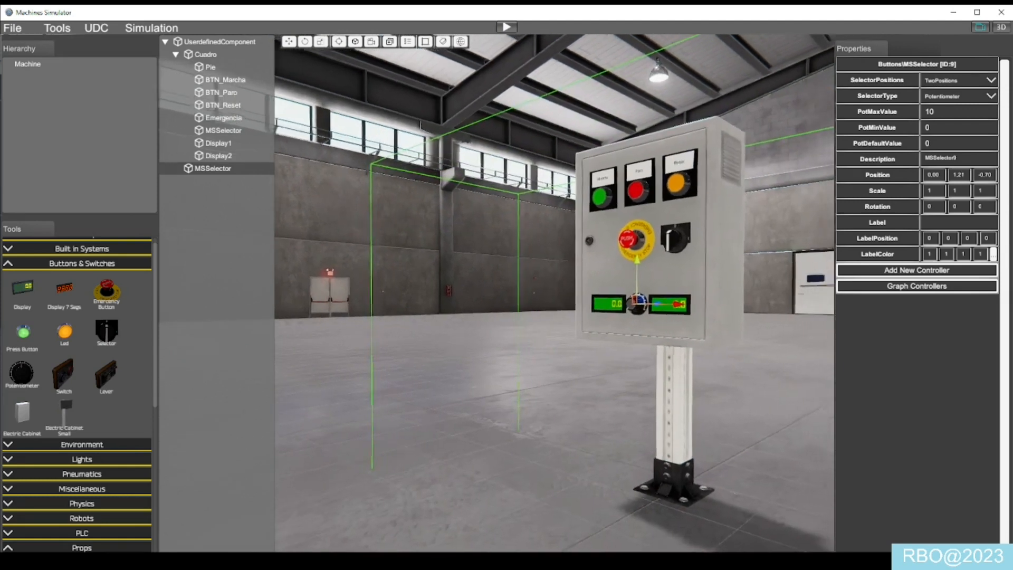
{"action": "scroll", "coordinate": [342, 326], "scroll_direction": "up", "scroll_amount": 3}
{"action": "scroll", "coordinate": [392, 341], "scroll_direction": "down", "scroll_amount": 2}
{"action": "left_click_drag", "start_coordinate": [391, 336], "coordinate": [398, 347]}
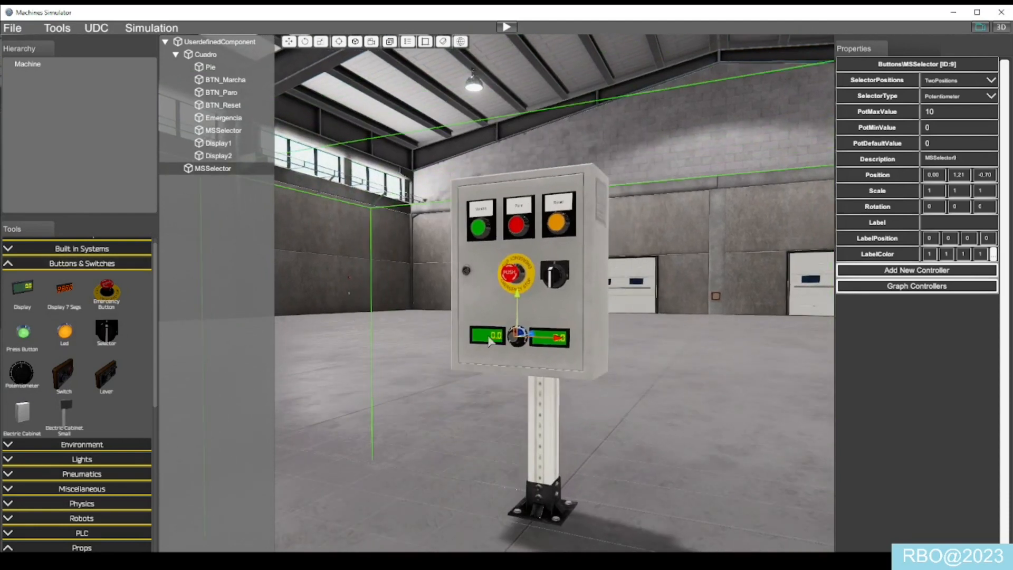
Shift Display2 slightly along X to even out the spacing of the displays around the potentiometer.
{"action": "left_click", "coordinate": [490, 341]}
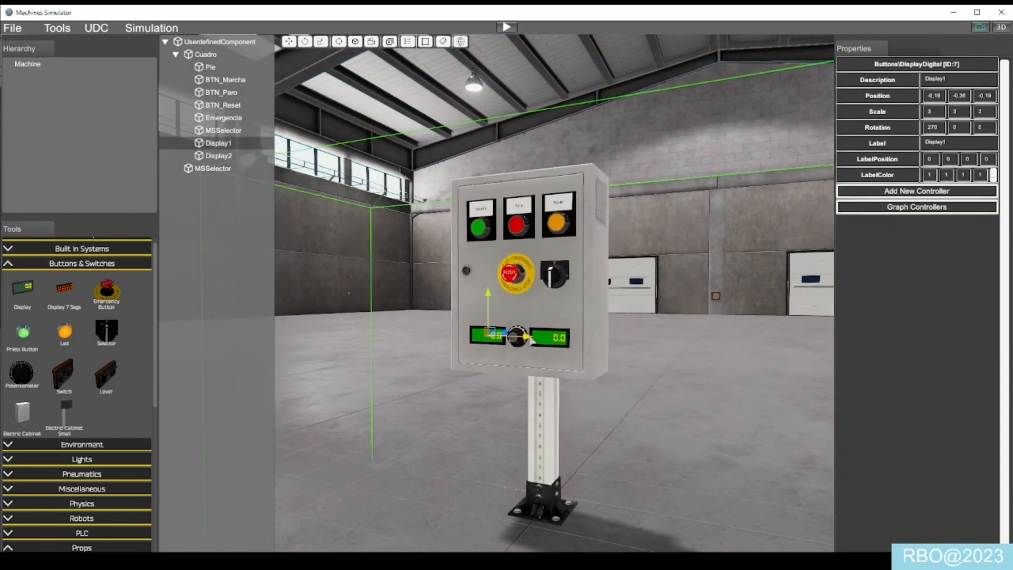
{"action": "left_click", "coordinate": [555, 338]}
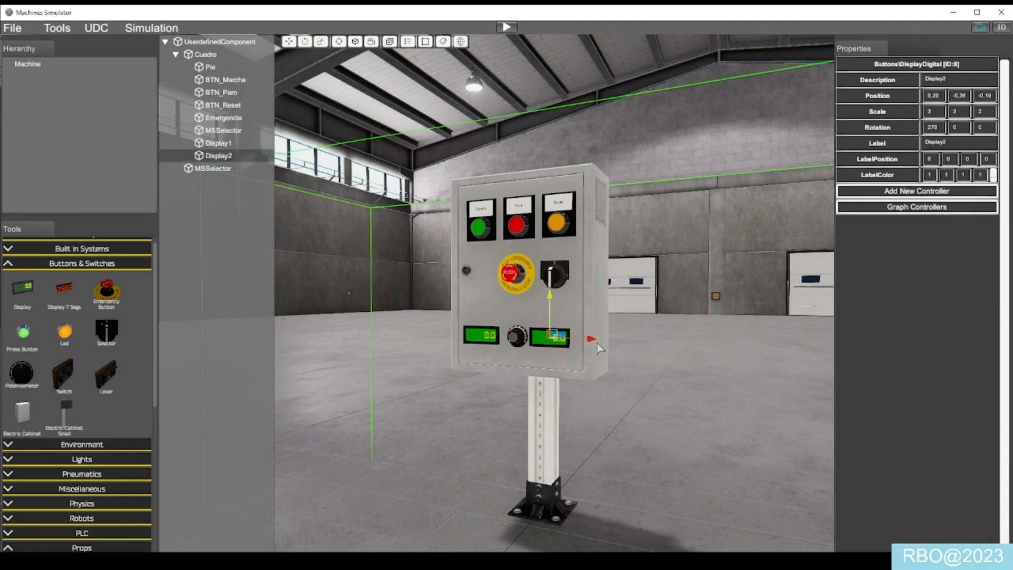
{"action": "left_click_drag", "start_coordinate": [593, 340], "coordinate": [597, 339]}
{"action": "scroll", "coordinate": [505, 330], "scroll_direction": "up", "scroll_amount": 2}
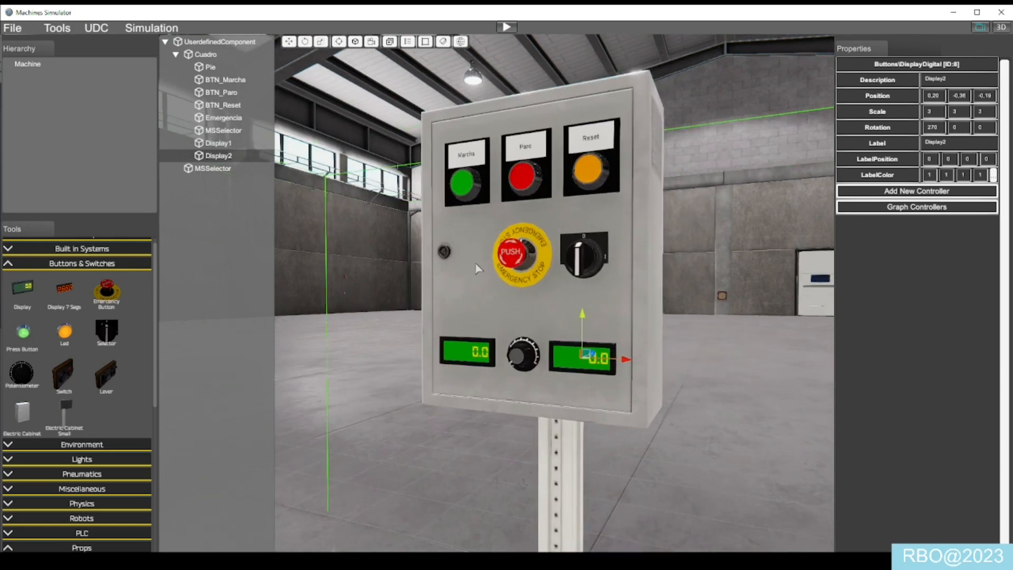
{"action": "scroll", "coordinate": [482, 246], "scroll_direction": "down", "scroll_amount": 3}
{"action": "scroll", "coordinate": [481, 246], "scroll_direction": "up", "scroll_amount": 3}
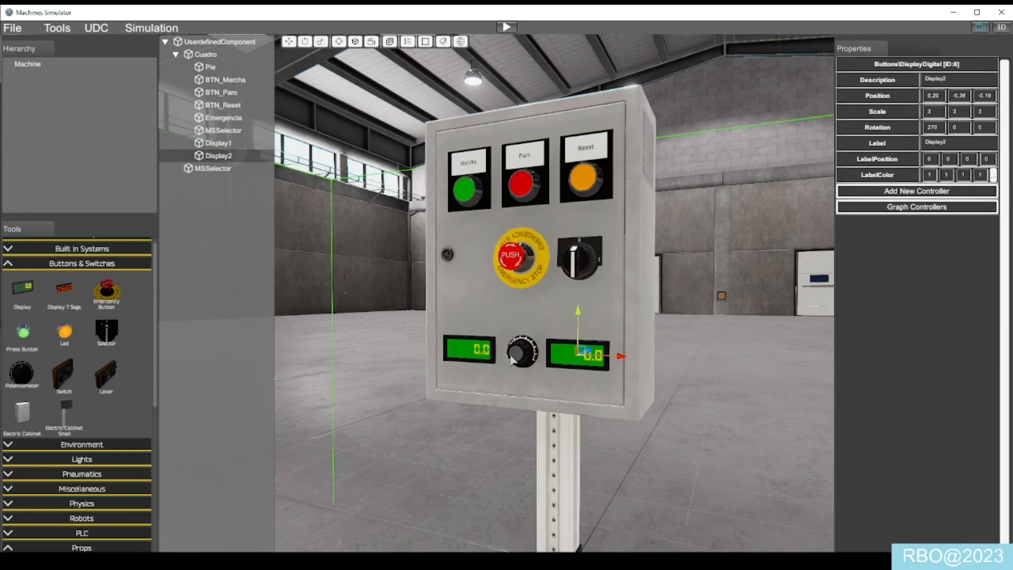
Set the potentiometer's description and label to Potenciometro.
{"action": "left_click", "coordinate": [251, 168]}
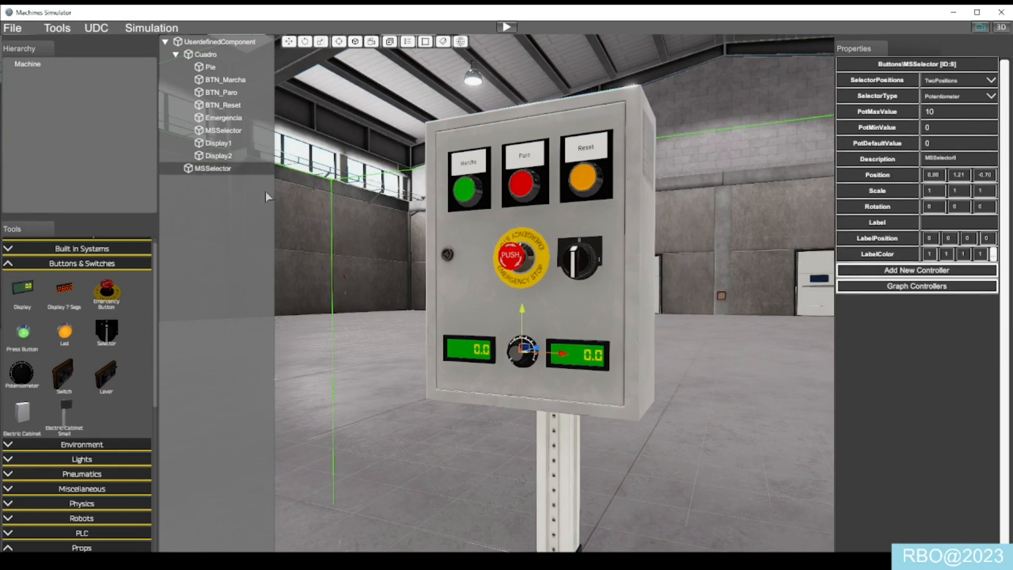
{"action": "left_click", "coordinate": [971, 160]}
{"action": "type", "text": "Piote"}
{"action": "key", "text": "BackSpace"}
{"action": "key", "text": "BackSpace"}
{"action": "type", "text": "otenciometroo"}
{"action": "key", "text": "ctrl+a"}
{"action": "key", "text": "ctrl+c"}
{"action": "left_click", "coordinate": [943, 223]}
{"action": "key", "text": "ctrl+v"}
Set the potentiometer's maximum value to 10 and default value to 5, and adjust its placement between the displays.
{"action": "left_click", "coordinate": [949, 114]}
{"action": "type", "text": "0"}
{"action": "double_click", "coordinate": [931, 113]}
{"action": "type", "text": "10"}
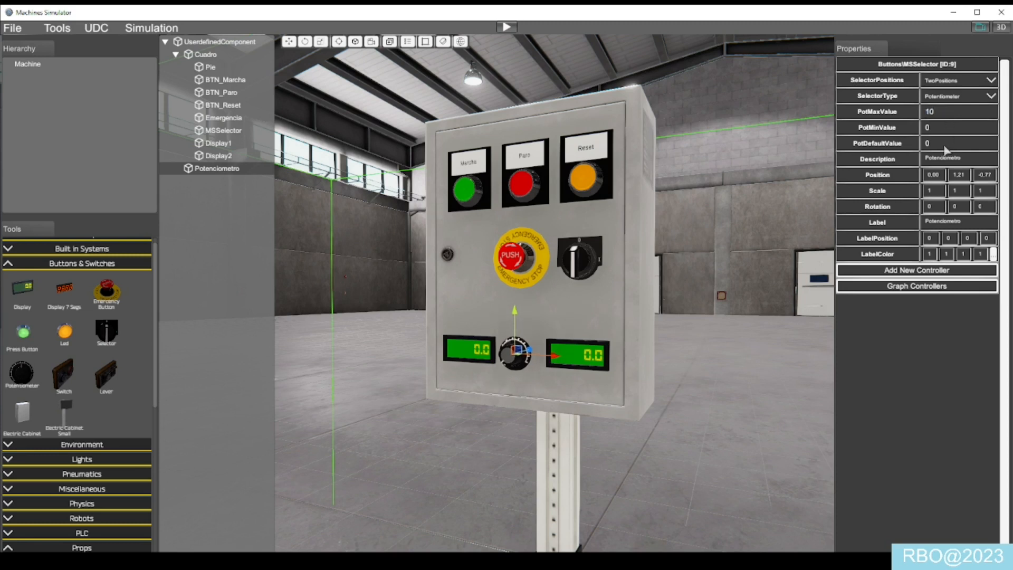
{"action": "double_click", "coordinate": [927, 143]}
{"action": "type", "text": "5"}
{"action": "left_click_drag", "start_coordinate": [517, 352], "coordinate": [586, 349]}
{"action": "left_click", "coordinate": [943, 127]}
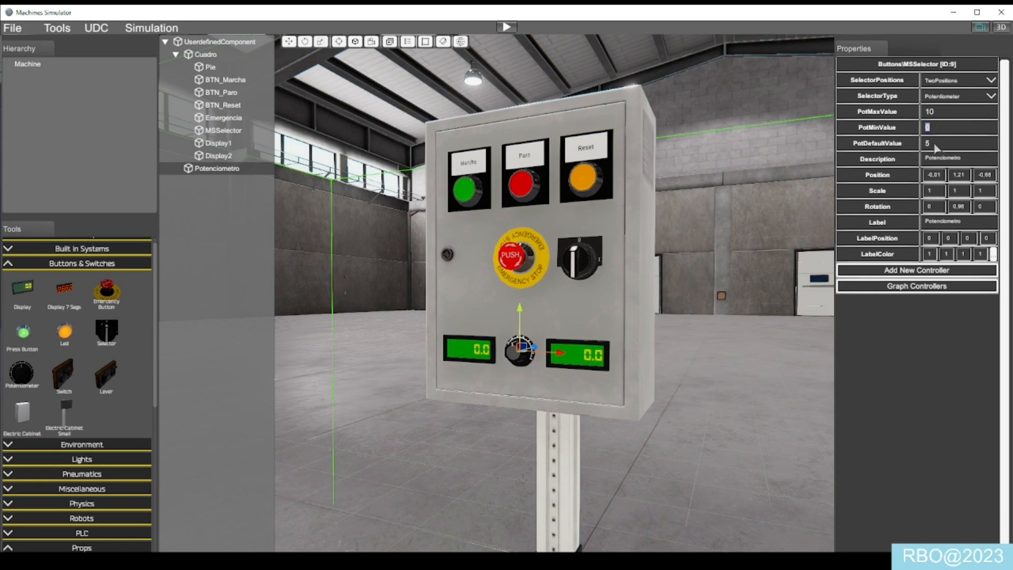
Nest Potenciometro under Cuadro in the component tree and deselect it.
{"action": "scroll", "coordinate": [523, 353], "scroll_direction": "up", "scroll_amount": 3}
{"action": "scroll", "coordinate": [521, 353], "scroll_direction": "down", "scroll_amount": 3}
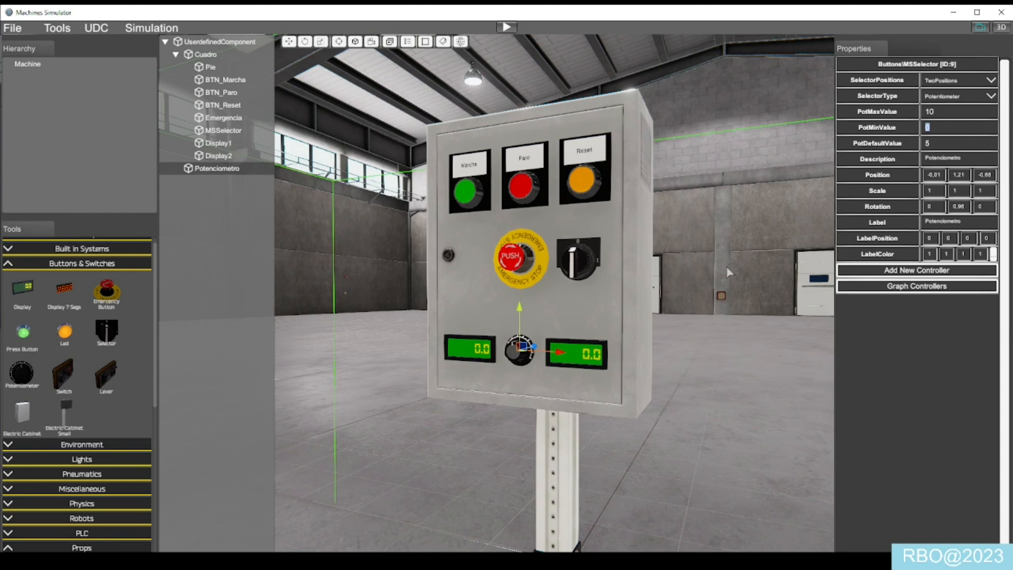
{"action": "scroll", "coordinate": [503, 286], "scroll_direction": "down", "scroll_amount": 5}
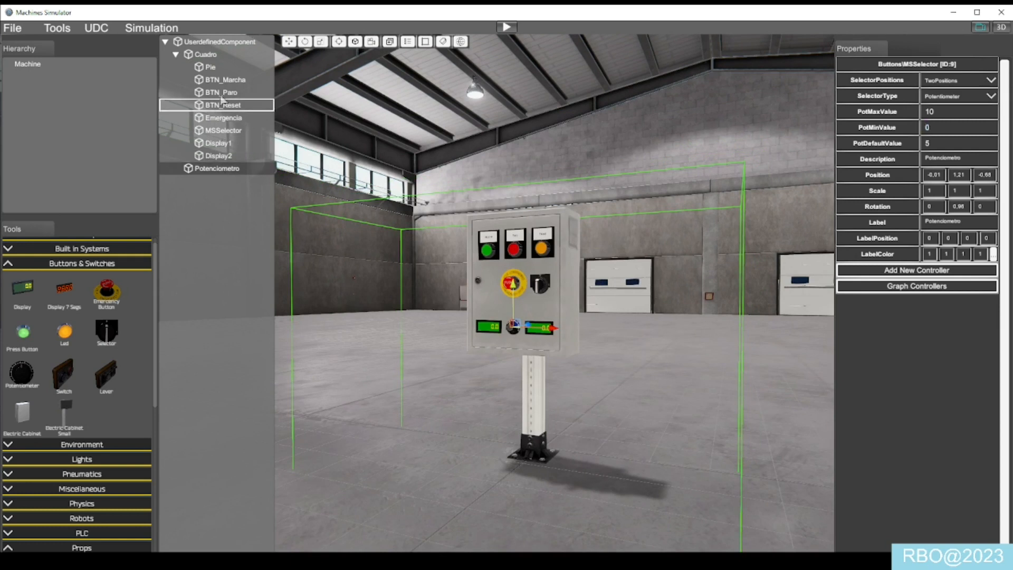
{"action": "left_click_drag", "start_coordinate": [214, 58], "coordinate": [213, 55]}
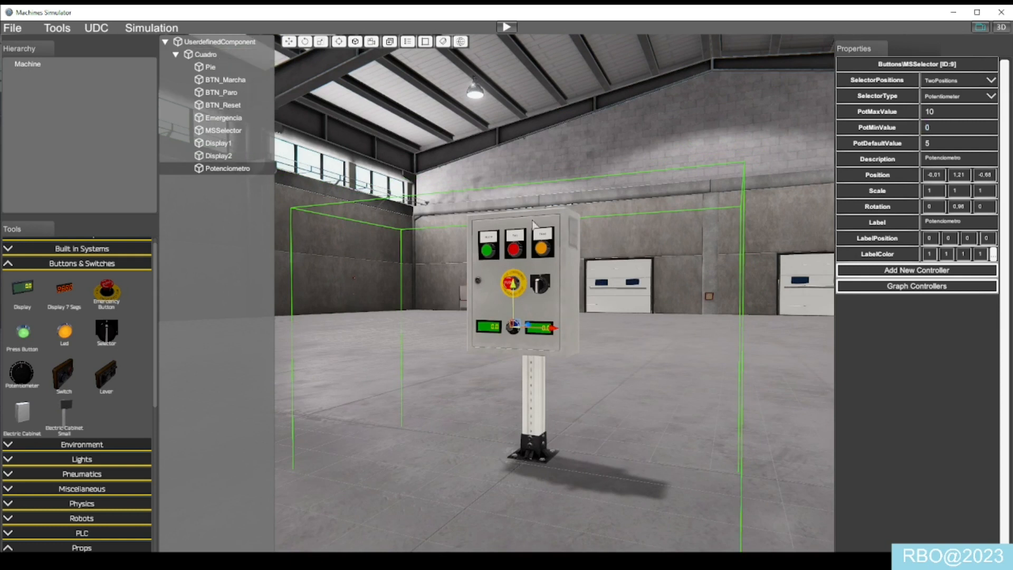
{"action": "left_click", "coordinate": [523, 135]}
{"action": "scroll", "coordinate": [503, 186], "scroll_direction": "up", "scroll_amount": 5}
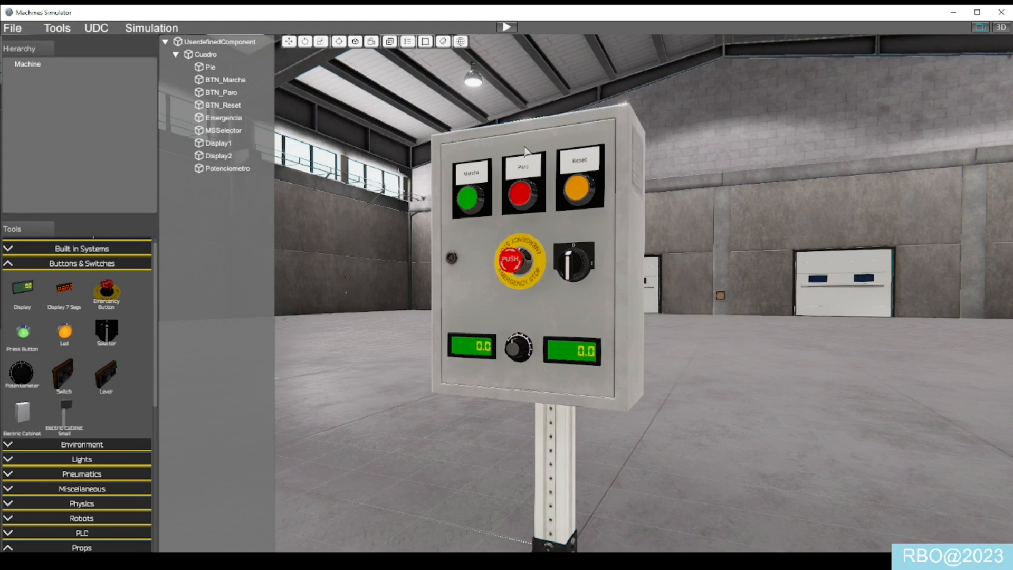
{"action": "scroll", "coordinate": [527, 152], "scroll_direction": "down", "scroll_amount": 3}
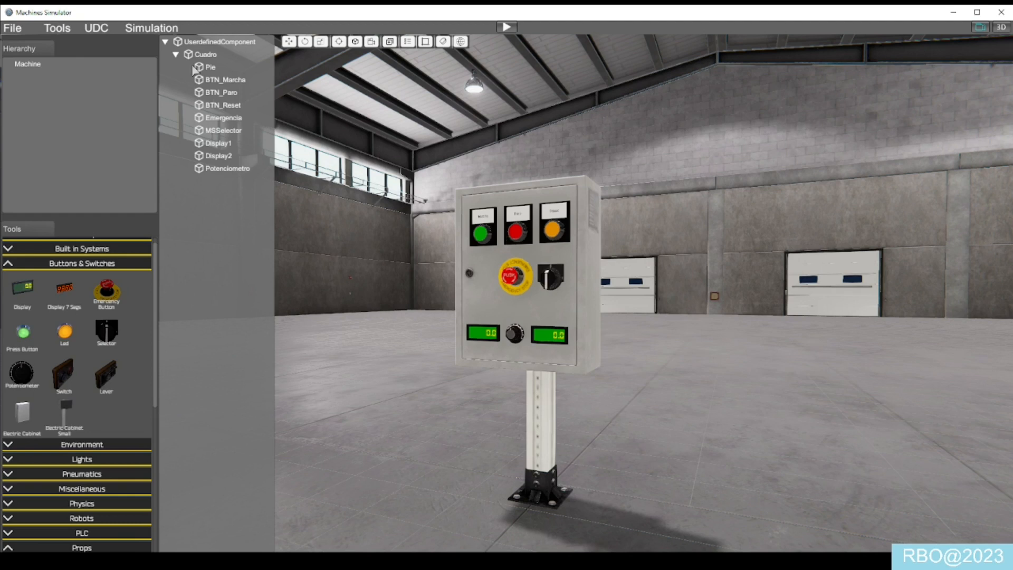
Set the root user-defined component's description and display name to CuadroTarea1.
{"action": "left_click", "coordinate": [210, 42]}
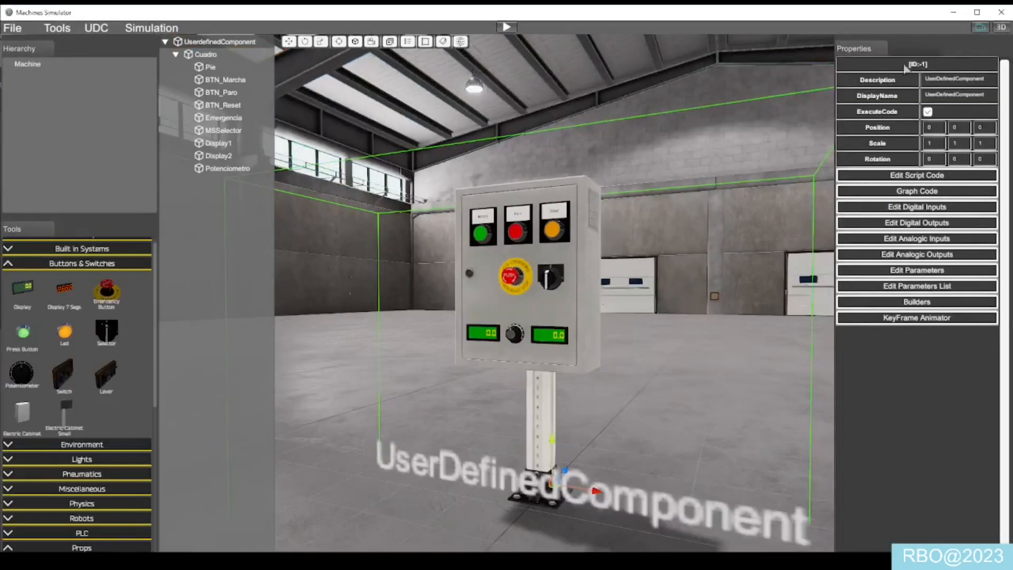
{"action": "left_click", "coordinate": [975, 80]}
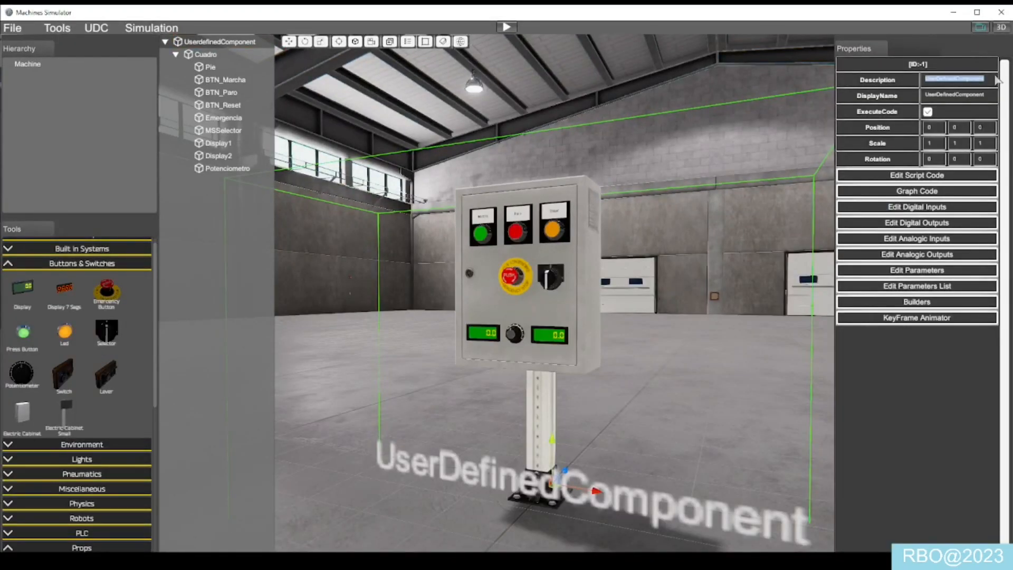
{"action": "type", "text": "Cuadro"}
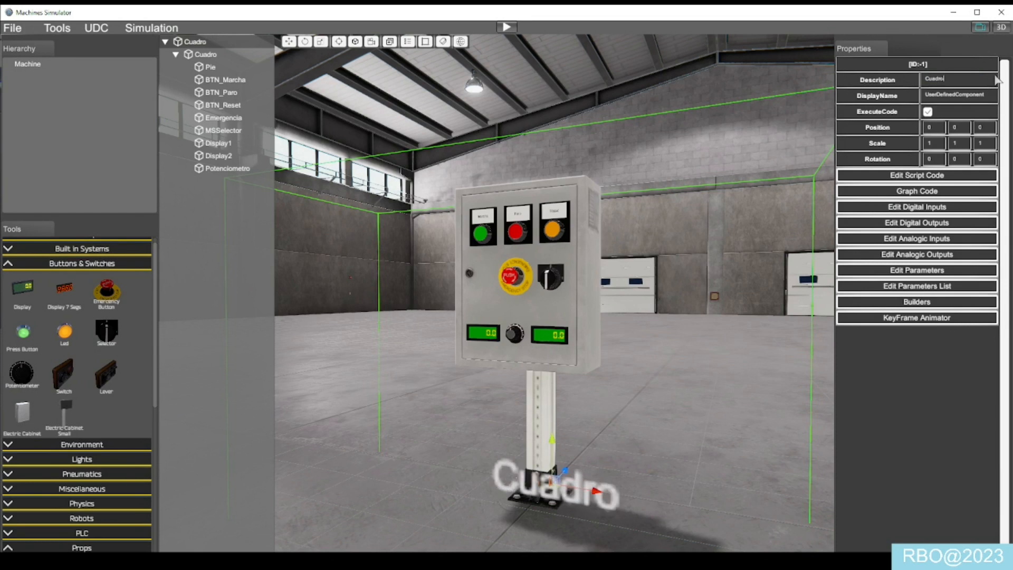
{"action": "type", "text": "Tarea1"}
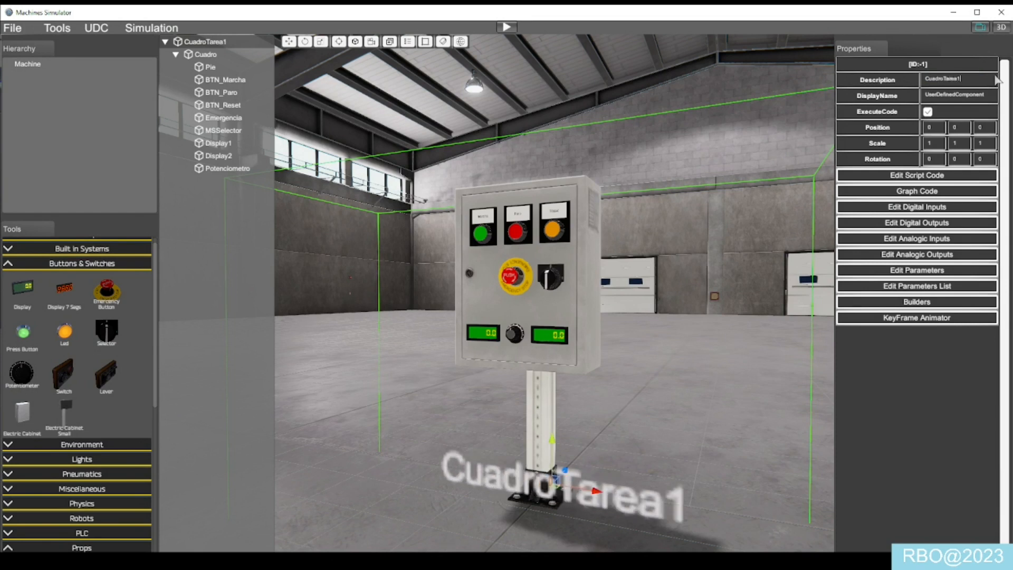
{"action": "key", "text": "shift+Home"}
{"action": "key", "text": "ctrl+c"}
{"action": "left_click", "coordinate": [979, 96]}
{"action": "key", "text": "ctrl+v"}
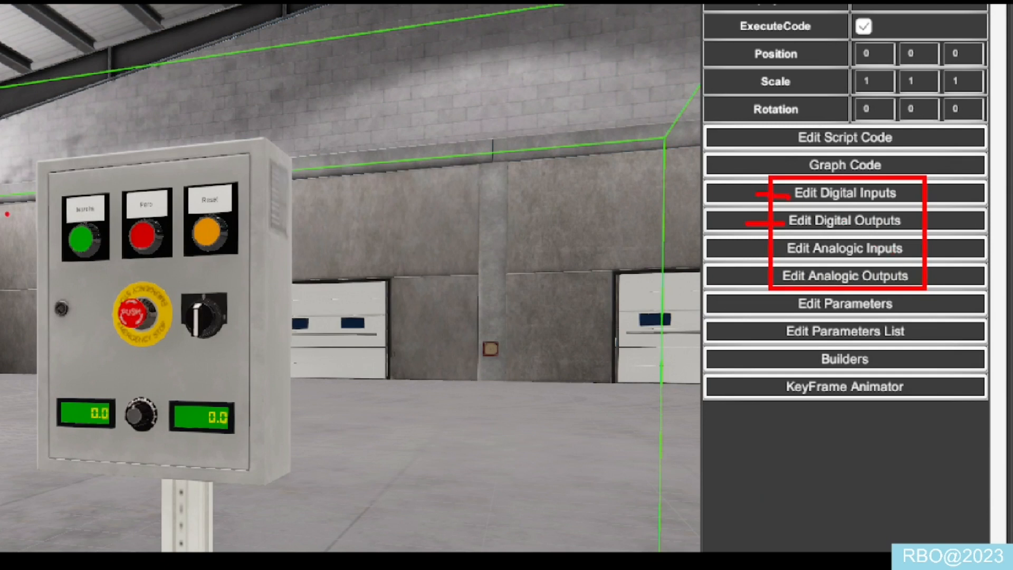
Add seven digital inputs to CuadroTarea1.
{"action": "left_click_drag", "start_coordinate": [70, 242], "coordinate": [92, 241]}
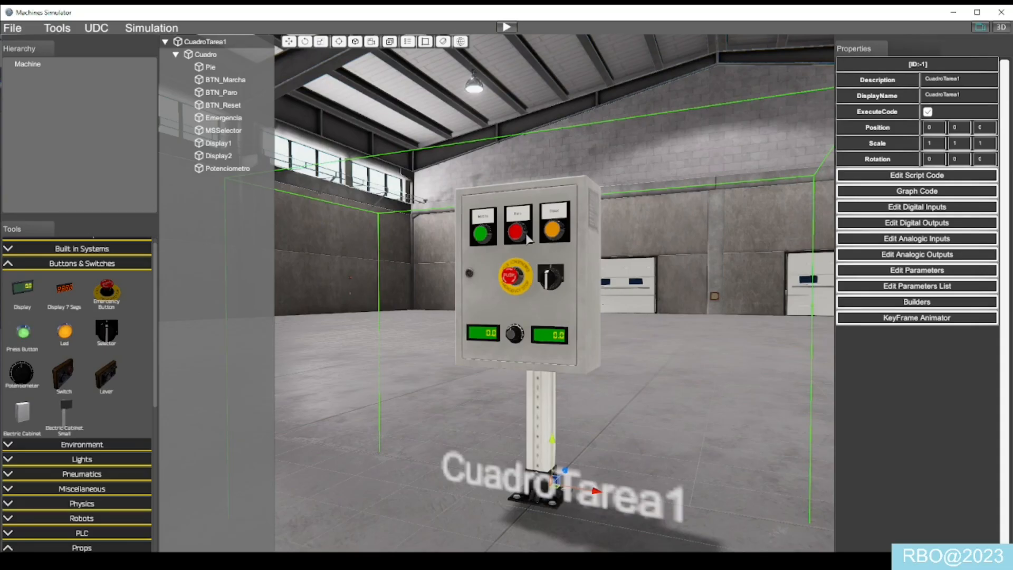
{"action": "left_click", "coordinate": [904, 209]}
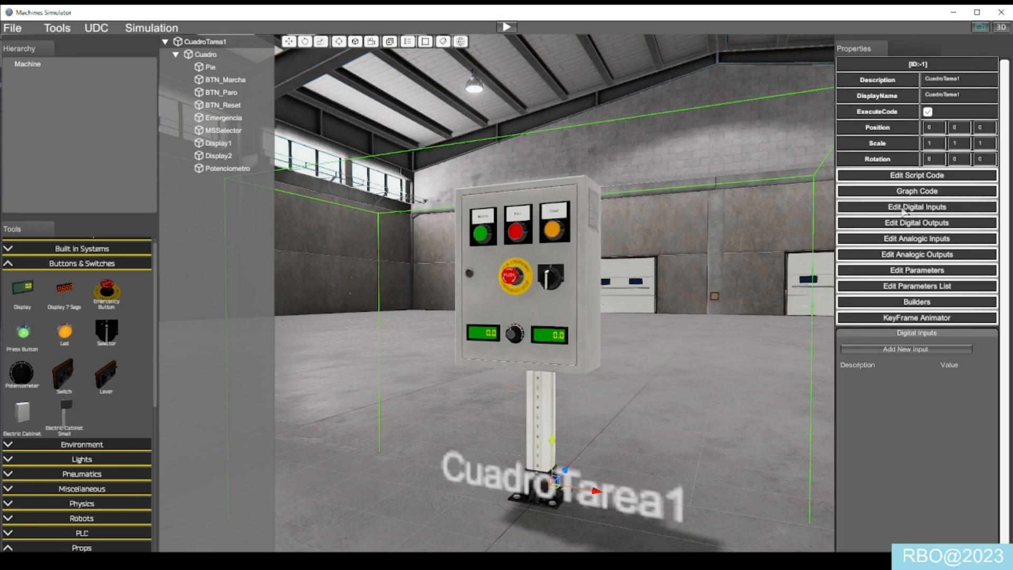
{"action": "left_click", "coordinate": [908, 351]}
{"action": "left_click", "coordinate": [908, 350]}
{"action": "left_click", "coordinate": [908, 350]}
{"action": "left_click", "coordinate": [908, 350]}
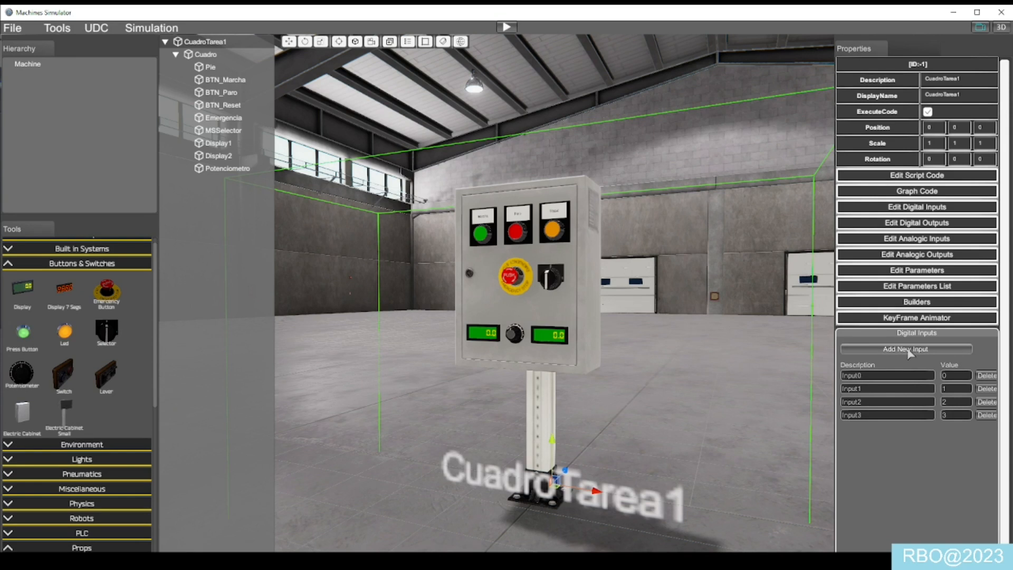
{"action": "left_click", "coordinate": [908, 350]}
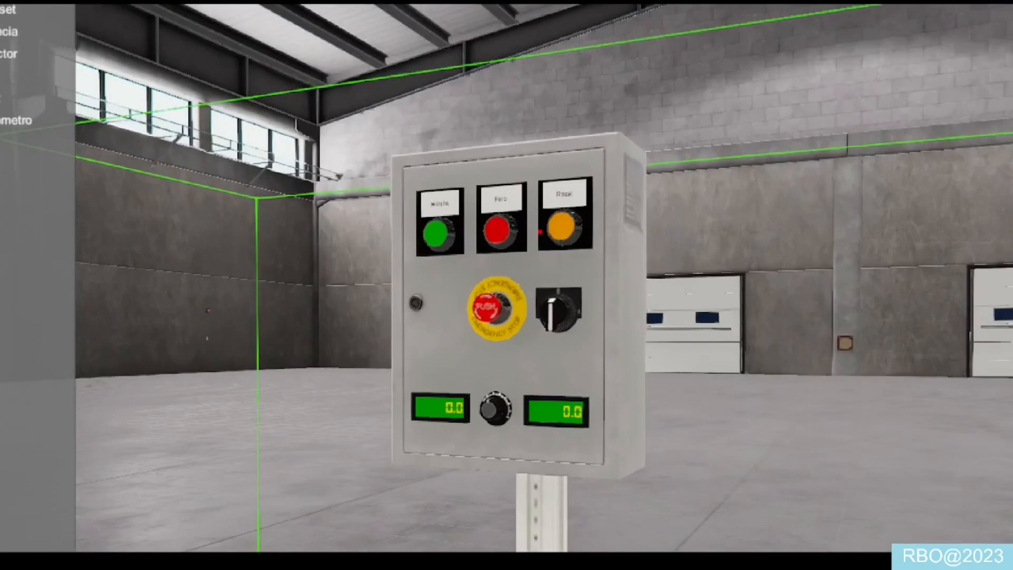
{"action": "mouse_move", "coordinate": [443, 220]}
{"action": "left_mouse_down"}
{"action": "mouse_move", "coordinate": [411, 245]}
{"action": "mouse_move", "coordinate": [441, 216]}
{"action": "mouse_move", "coordinate": [511, 204]}
{"action": "mouse_move", "coordinate": [503, 199]}
{"action": "left_mouse_up"}
{"action": "left_click_drag", "start_coordinate": [564, 214], "coordinate": [546, 217]}
{"action": "mouse_move", "coordinate": [559, 284]}
{"action": "left_mouse_down"}
{"action": "mouse_move", "coordinate": [539, 331]}
{"action": "mouse_move", "coordinate": [546, 280]}
{"action": "mouse_move", "coordinate": [463, 305]}
{"action": "mouse_move", "coordinate": [475, 293]}
{"action": "left_mouse_up"}
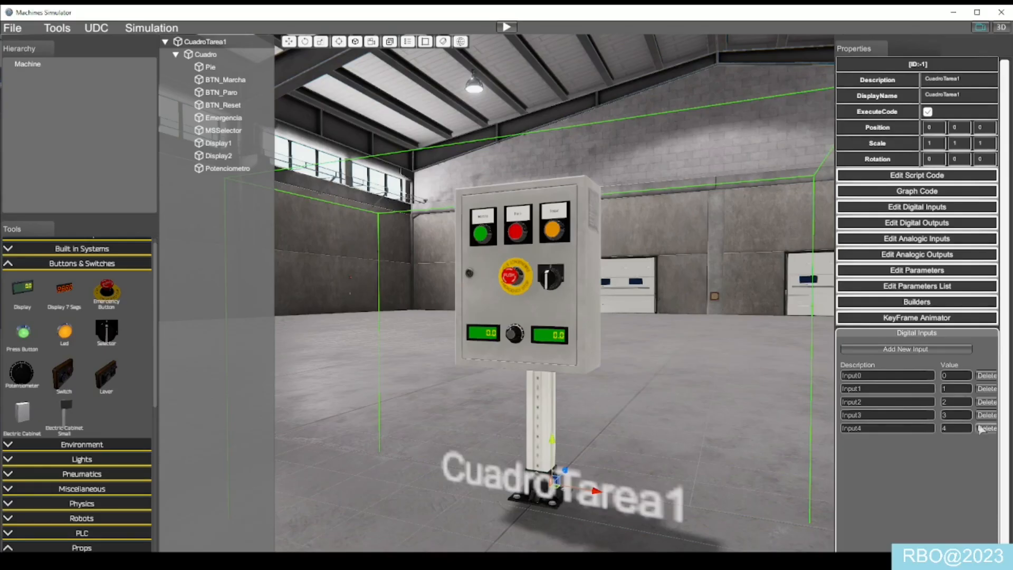
{"action": "left_click", "coordinate": [934, 348]}
{"action": "left_click", "coordinate": [934, 349]}
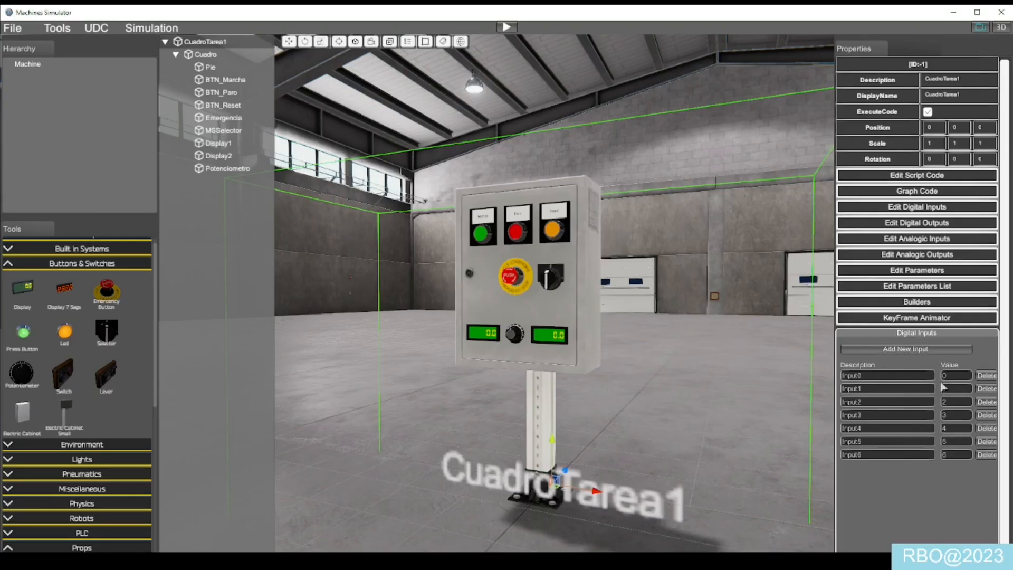
Name the first two digital inputs BTN_Marcha and BTN_Paro.
{"action": "left_click", "coordinate": [892, 376]}
{"action": "type", "text": "BTN_Marcha"}
{"action": "key", "text": "Return"}
{"action": "left_click", "coordinate": [864, 390]}
{"action": "key", "text": "ctrl+v"}
{"action": "left_click_drag", "start_coordinate": [863, 390], "coordinate": [920, 388]}
{"action": "type", "text": "Paro"}
Name the third and fourth digital inputs BTN_Reset and Emergencia.
{"action": "left_click_drag", "start_coordinate": [876, 404], "coordinate": [763, 403]}
{"action": "key", "text": "ctrl+v"}
{"action": "left_click_drag", "start_coordinate": [860, 402], "coordinate": [929, 406]}
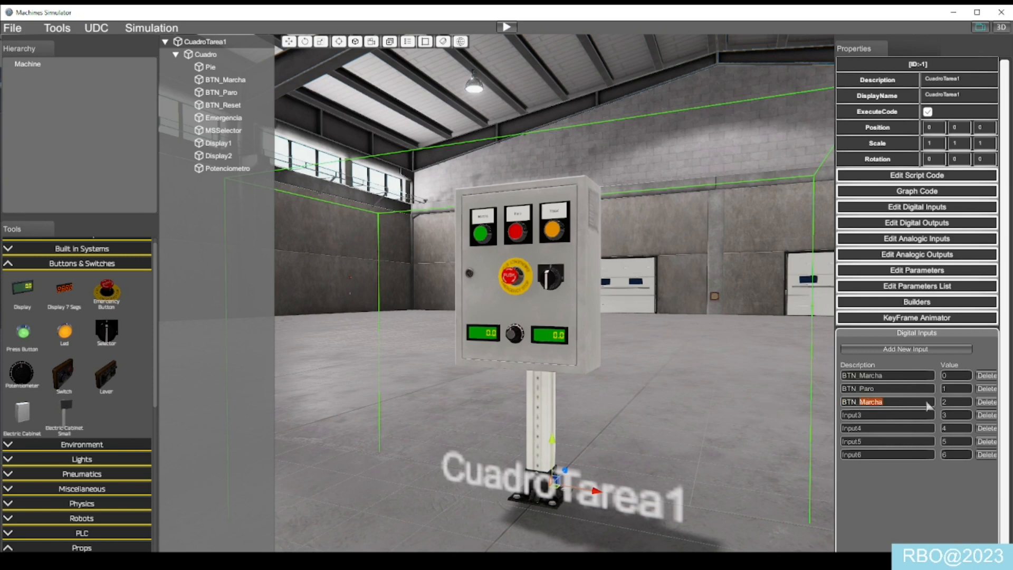
{"action": "type", "text": "Reset"}
{"action": "left_click_drag", "start_coordinate": [871, 417], "coordinate": [779, 410]}
{"action": "type", "text": "Emergencia"}
Name the fifth and sixth digital inputs SEL_POS1 and SEL_POS2, and delete the unused seventh input.
{"action": "left_click", "coordinate": [862, 428]}
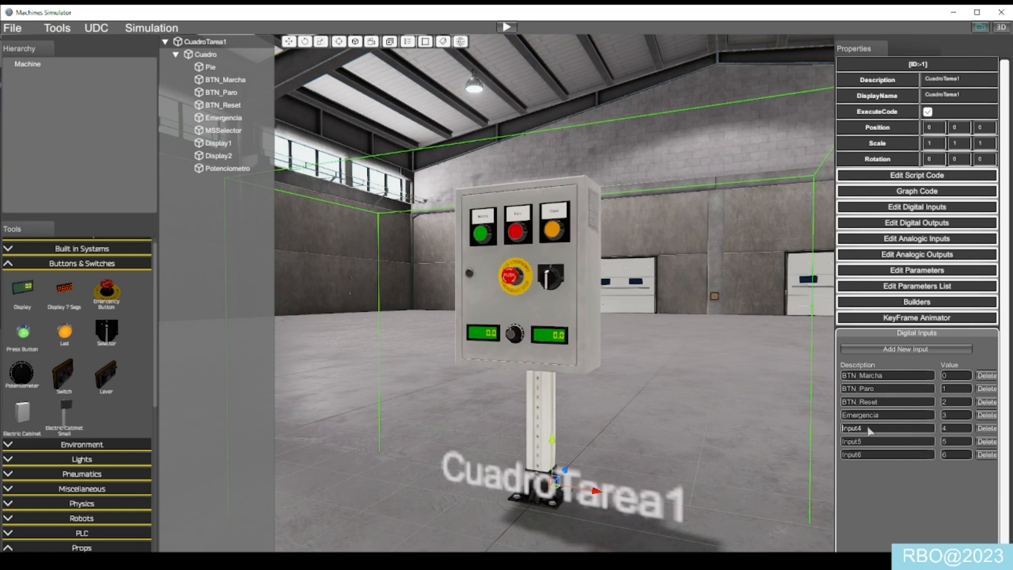
{"action": "type", "text": "SEL_POS1"}
{"action": "key", "text": "ctrl+a"}
{"action": "left_click", "coordinate": [854, 441]}
{"action": "key", "text": "ctrl+a"}
{"action": "key", "text": "ctrl+v"}
{"action": "left_click", "coordinate": [985, 454]}
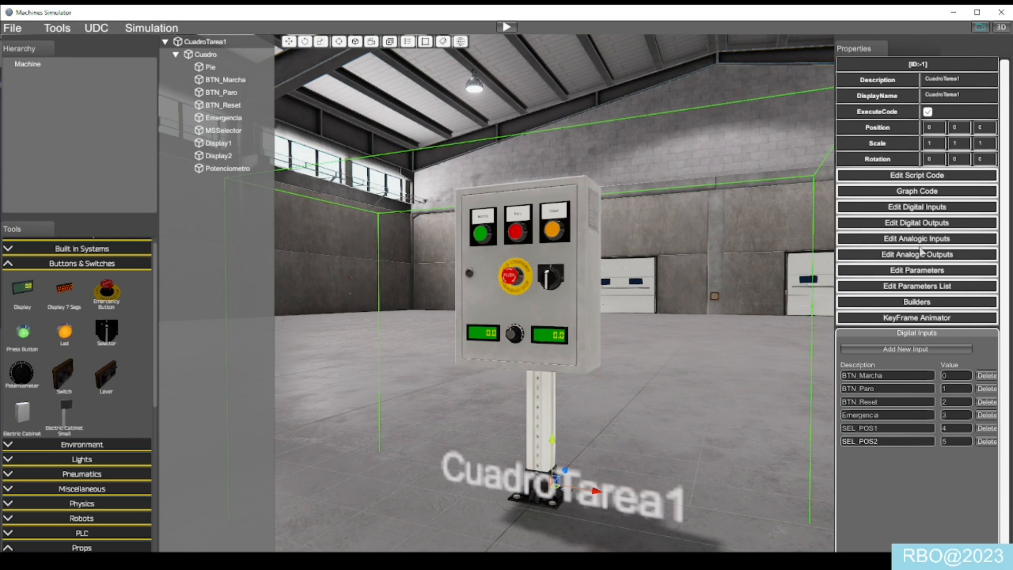
Add three digital outputs to CuadroTarea1.
{"action": "left_click", "coordinate": [922, 224]}
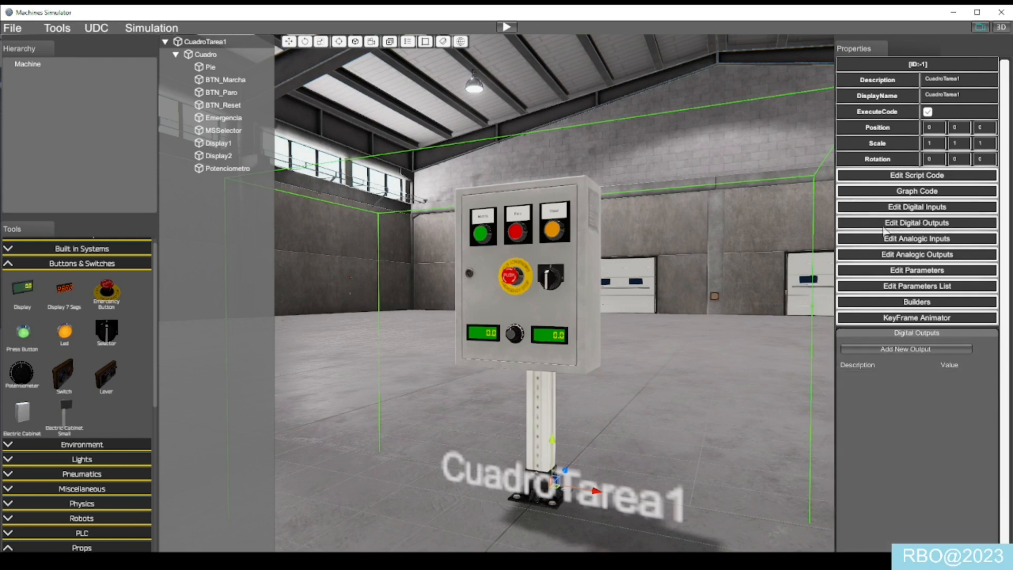
{"action": "left_click", "coordinate": [880, 350]}
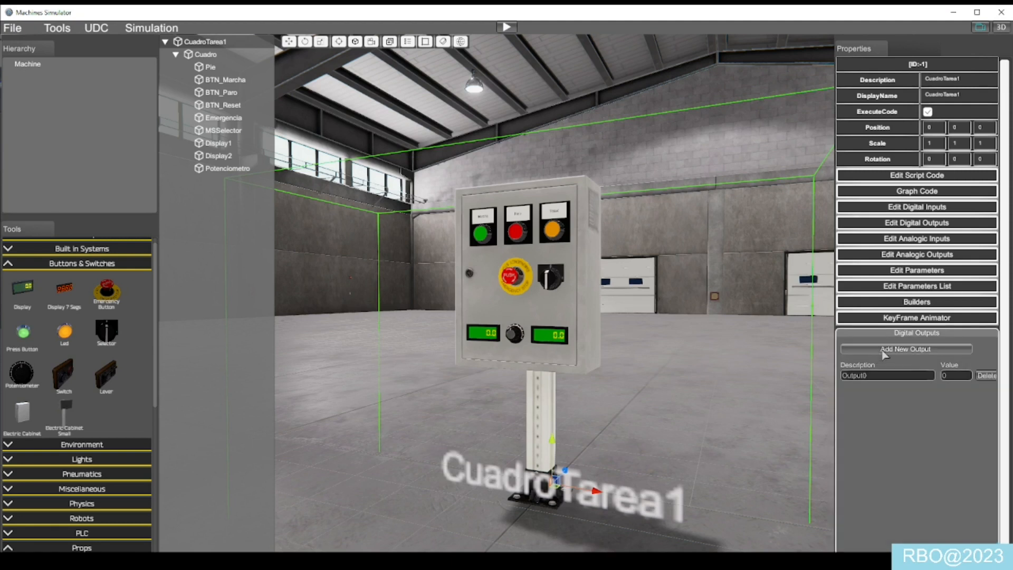
{"action": "left_click", "coordinate": [930, 349]}
{"action": "left_click", "coordinate": [930, 349]}
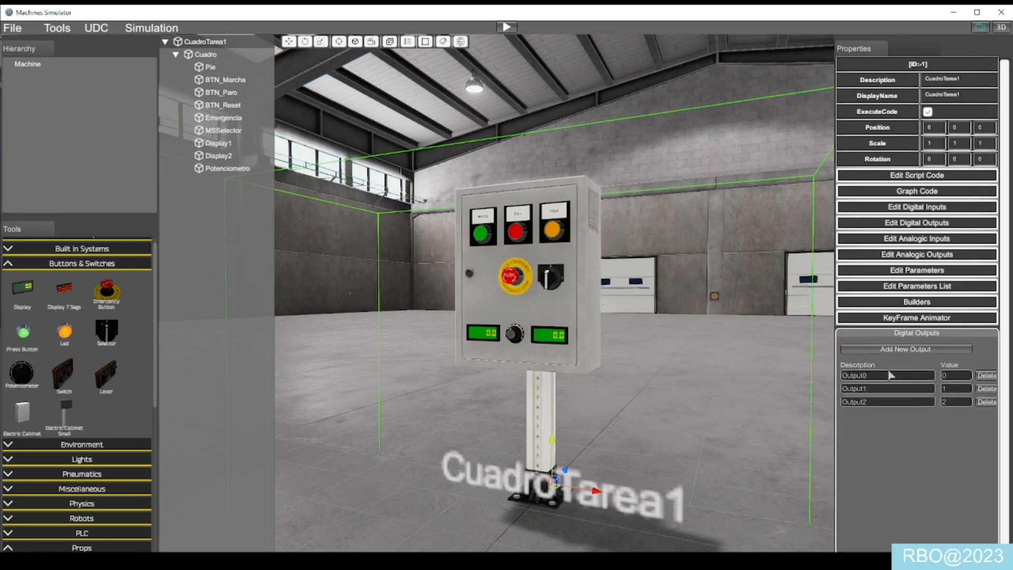
Name the first digital output Luz_Marcha.
{"action": "left_click", "coordinate": [883, 376]}
{"action": "type", "text": "Luz"}
{"action": "type", "text": "_Marca"}
{"action": "key", "text": "BackSpace"}
{"action": "type", "text": "ch"}
{"action": "key", "text": "BackSpace"}
{"action": "key", "text": "BackSpace"}
{"action": "key", "text": "BackSpace"}
{"action": "type", "text": "cha"}
Name the second and third digital outputs Luz_Paro and Luz_Reset.
{"action": "key", "text": "Tab"}
{"action": "key", "text": "BackSpace"}
{"action": "type", "text": "Luz_Paro"}
{"action": "key", "text": "Tab"}
{"action": "key", "text": "Tab"}
{"action": "type", "text": "Luz_A"}
{"action": "key", "text": "BackSpace"}
{"action": "type", "text": "Reset"}
Add one analog input to CuadroTarea1 and name it POTEN.
{"action": "left_click", "coordinate": [930, 241]}
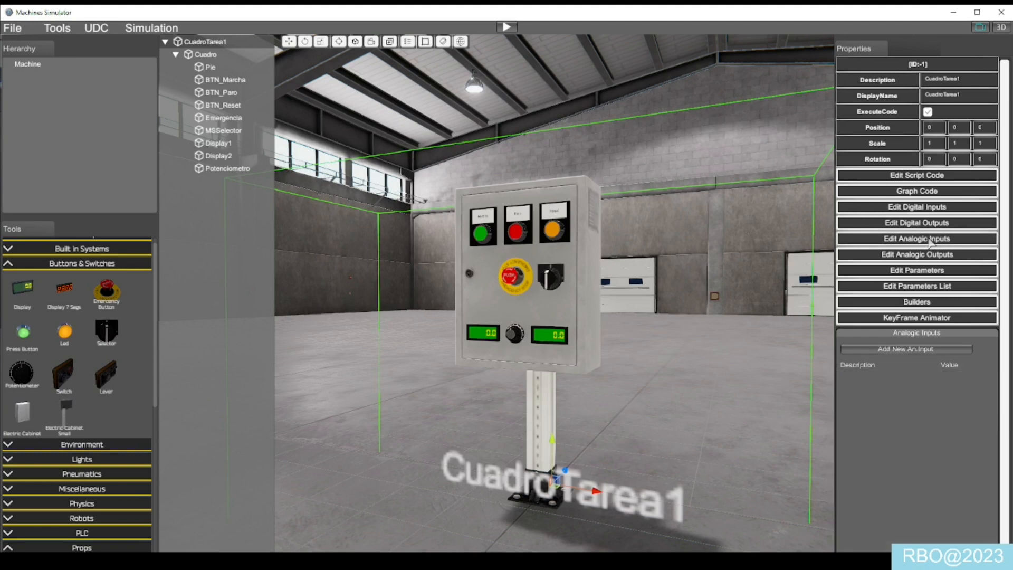
{"action": "left_click", "coordinate": [914, 349]}
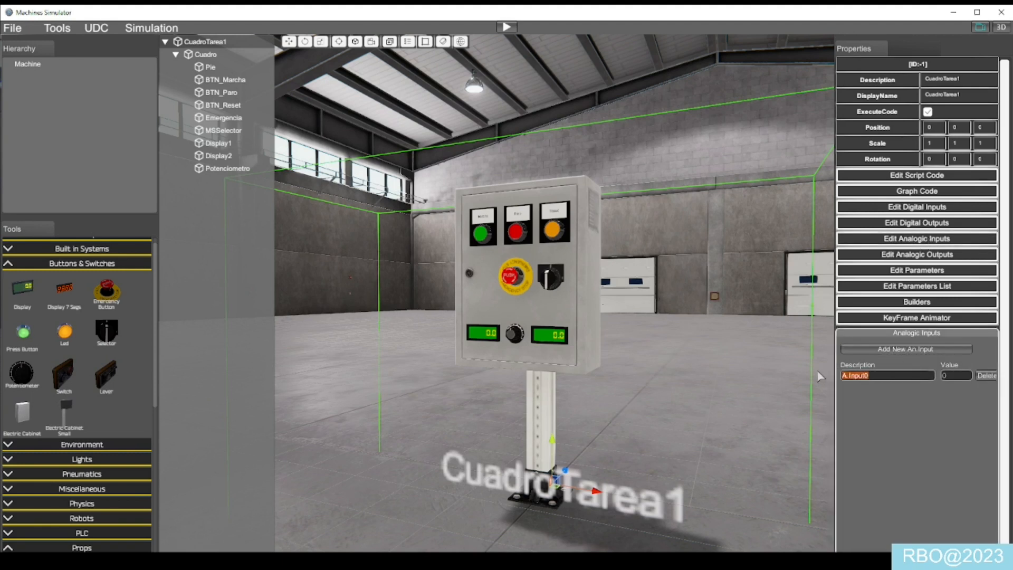
{"action": "type", "text": "POTEN"}
Add two analog outputs to CuadroTarea1.
{"action": "left_click", "coordinate": [917, 254]}
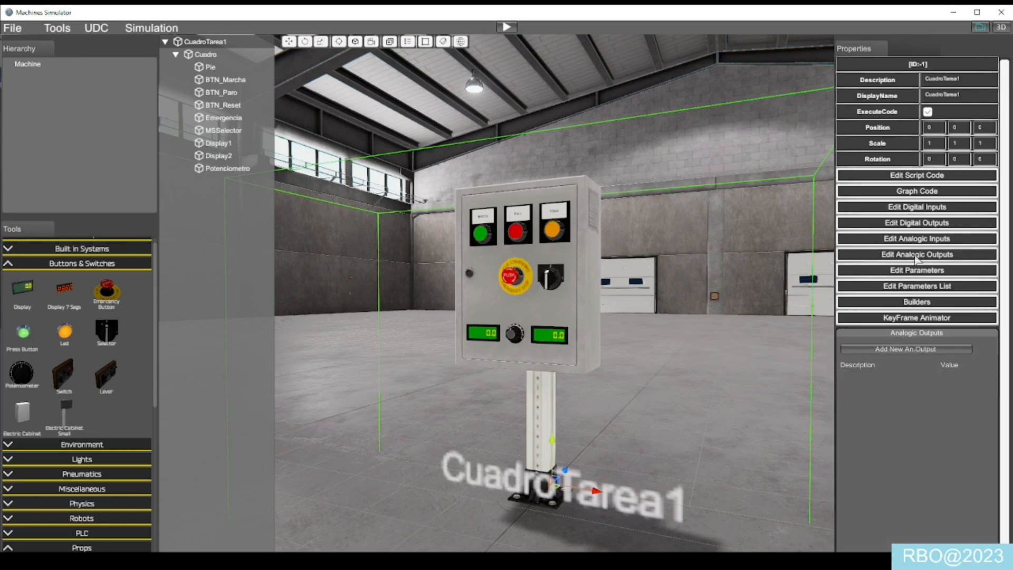
{"action": "left_click", "coordinate": [883, 349]}
{"action": "left_click", "coordinate": [886, 349]}
Name the two analog outputs Display 1 and Display 2.
{"action": "left_click", "coordinate": [882, 375]}
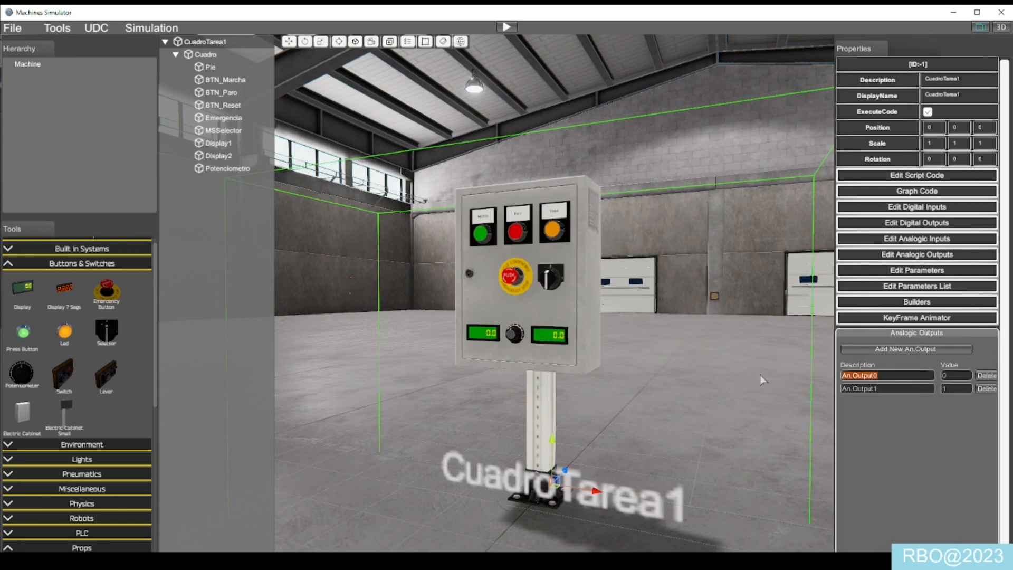
{"action": "type", "text": "dISPLAY"}
{"action": "key", "text": "BackSpace"}
{"action": "key", "text": "BackSpace"}
{"action": "key", "text": "BackSpace"}
{"action": "key", "text": "BackSpace"}
{"action": "key", "text": "BackSpace"}
{"action": "key", "text": "BackSpace"}
{"action": "key", "text": "BackSpace"}
{"action": "type", "text": "Diasplay"}
{"action": "key", "text": "BackSpace"}
{"action": "key", "text": "BackSpace"}
{"action": "key", "text": "BackSpace"}
{"action": "key", "text": "BackSpace"}
{"action": "key", "text": "BackSpace"}
{"action": "key", "text": "BackSpace"}
{"action": "type", "text": "splay 1"}
{"action": "key", "text": "ctrl+a"}
{"action": "left_click", "coordinate": [881, 390]}
{"action": "key", "text": "ctrl+v"}
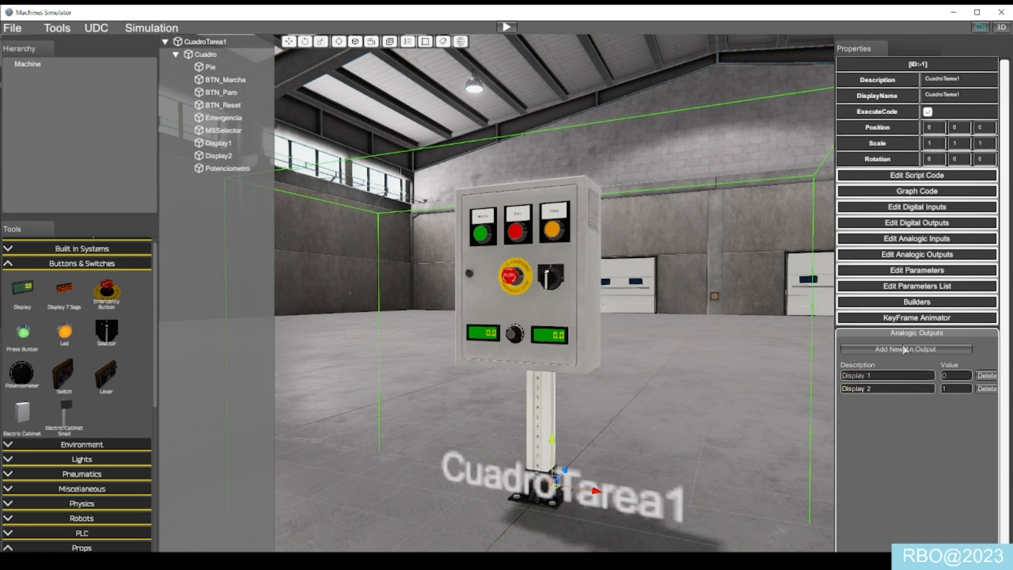
Review the digital and analog input and output lists of CuadroTarea1 against the controls on the cabinet.
{"action": "left_click", "coordinate": [921, 207]}
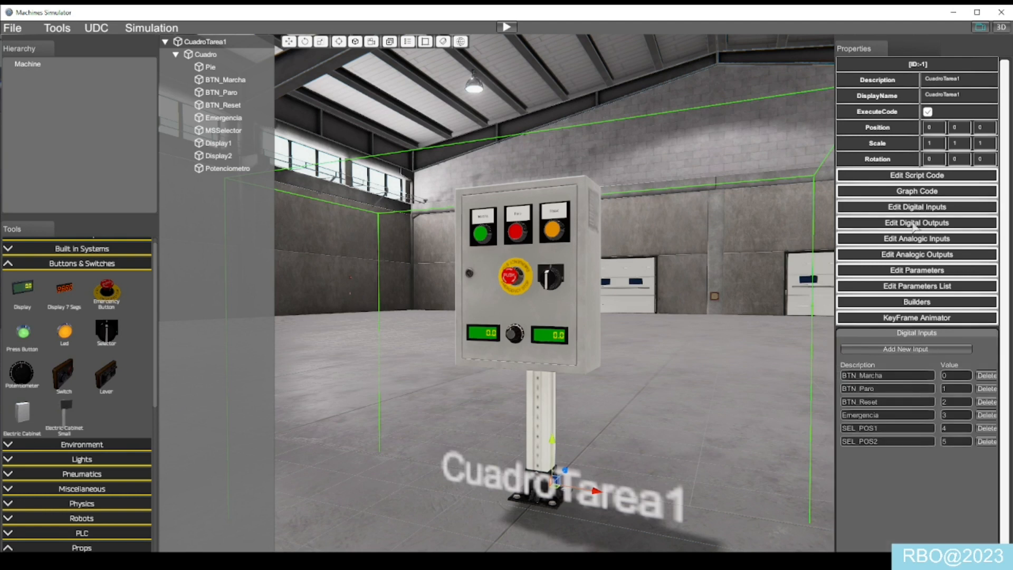
{"action": "left_click", "coordinate": [918, 224]}
{"action": "left_click", "coordinate": [913, 242]}
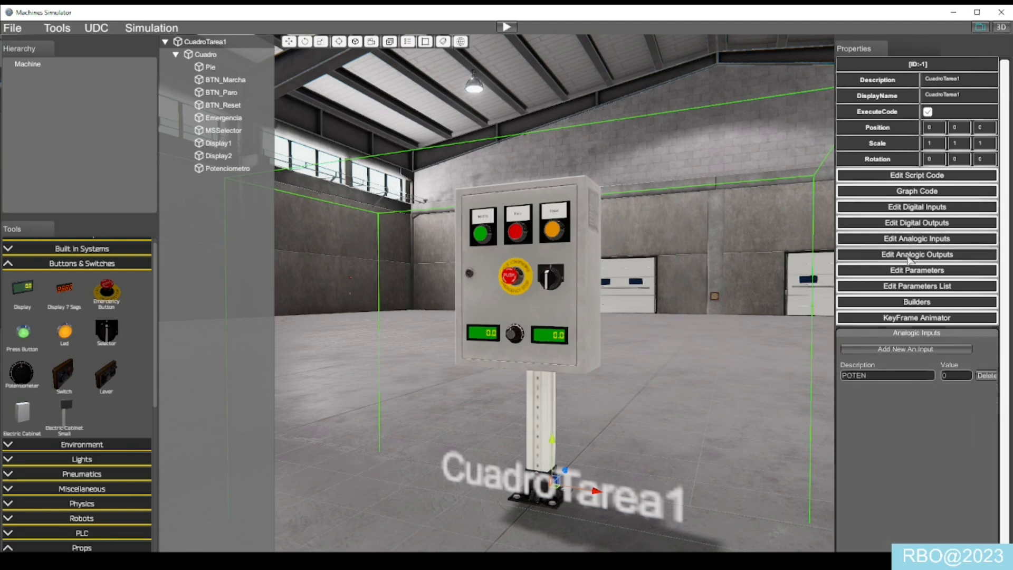
{"action": "left_click", "coordinate": [913, 255]}
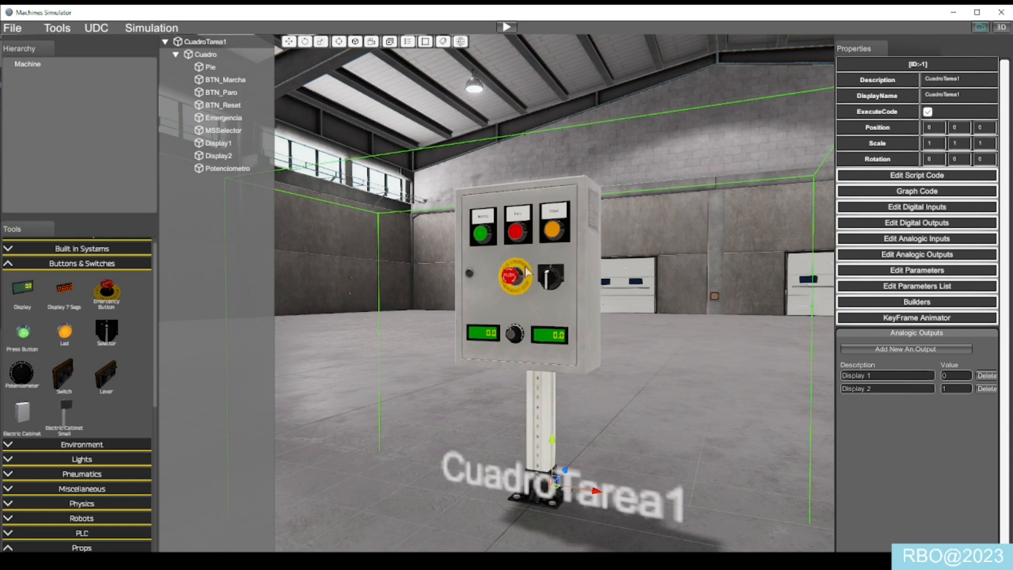
{"action": "scroll", "coordinate": [520, 264], "scroll_direction": "down", "scroll_amount": 3}
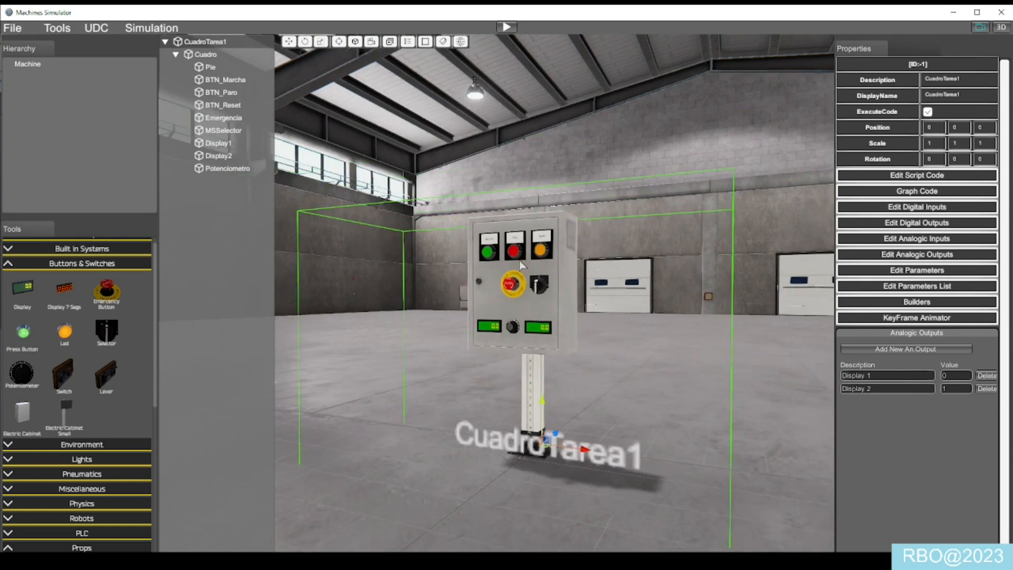